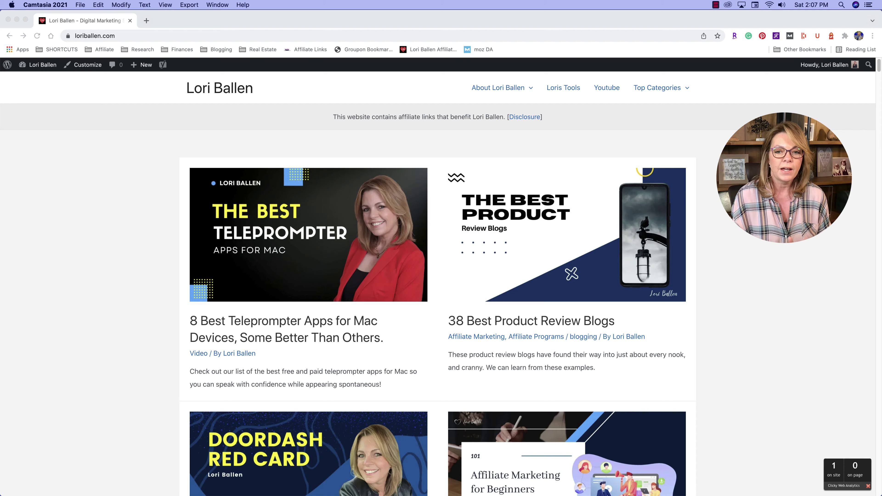
Scroll the loriballen.com homepage's latest posts and back to the top, then open a new Chrome tab
scroll(704, 284, down, 8)
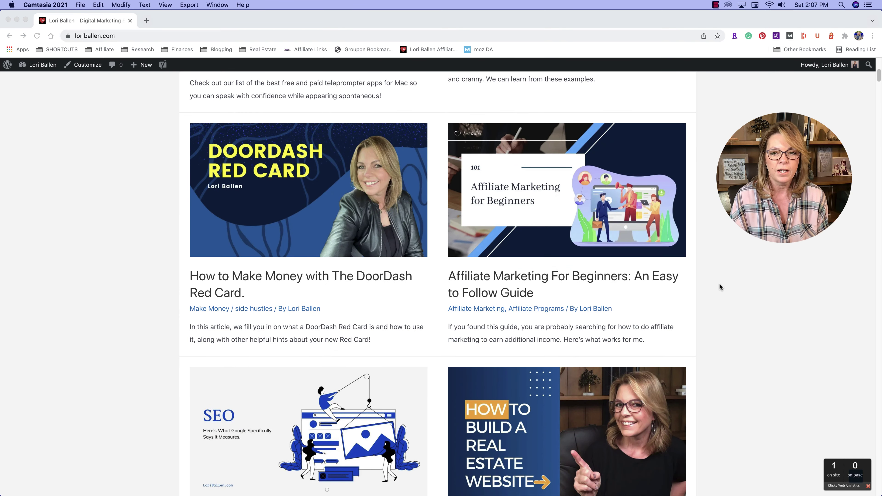
scroll(719, 282, up, 5)
scroll(718, 282, up, 4)
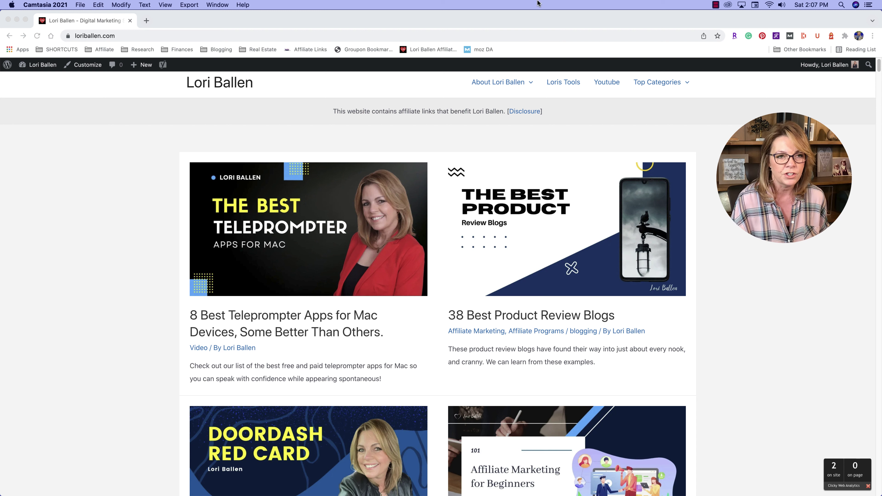
click(146, 20)
Go to clicky.com, open the Lori Ballen site, and scroll its Visitors log of landing pages
click(146, 20)
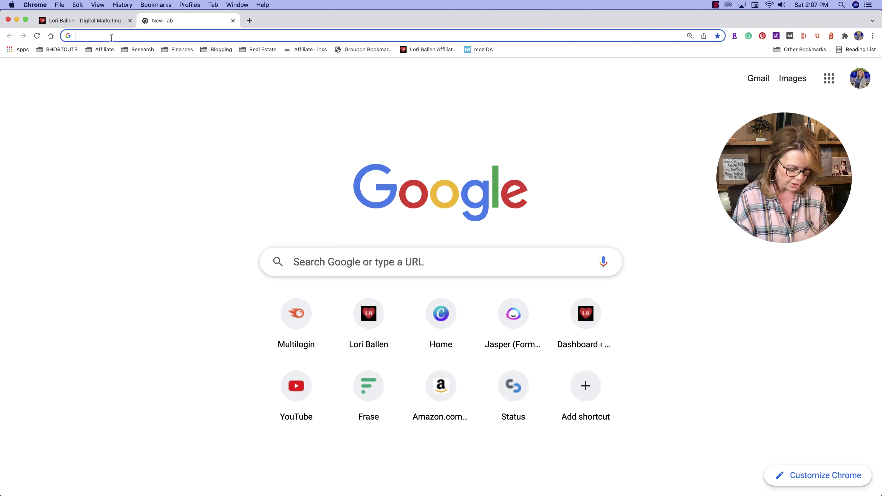
text(clicky.com)
key(Return)
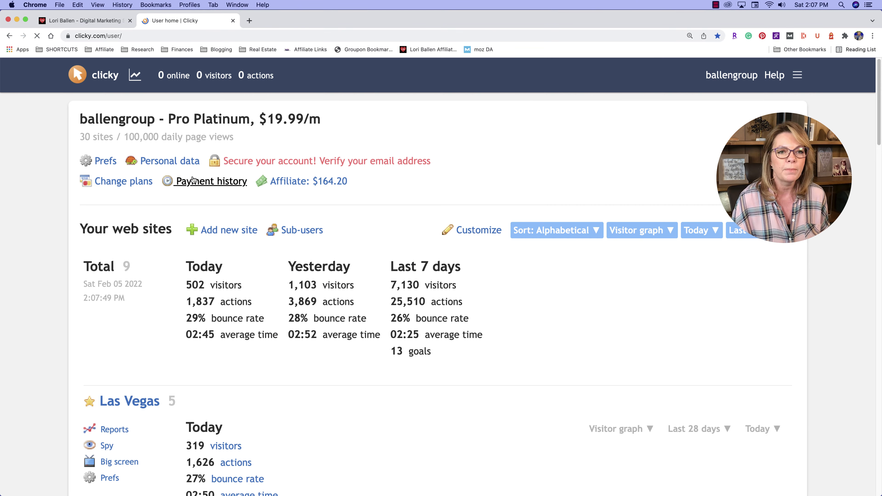
scroll(128, 397, down, 5)
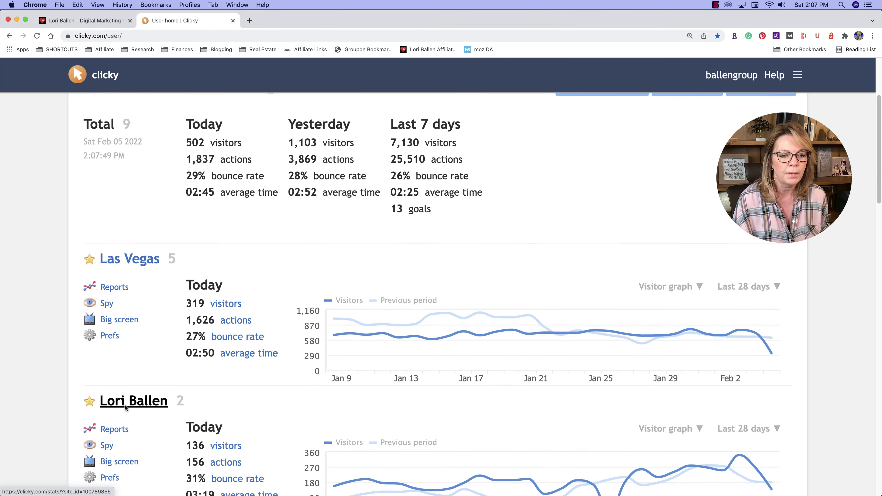
click(128, 397)
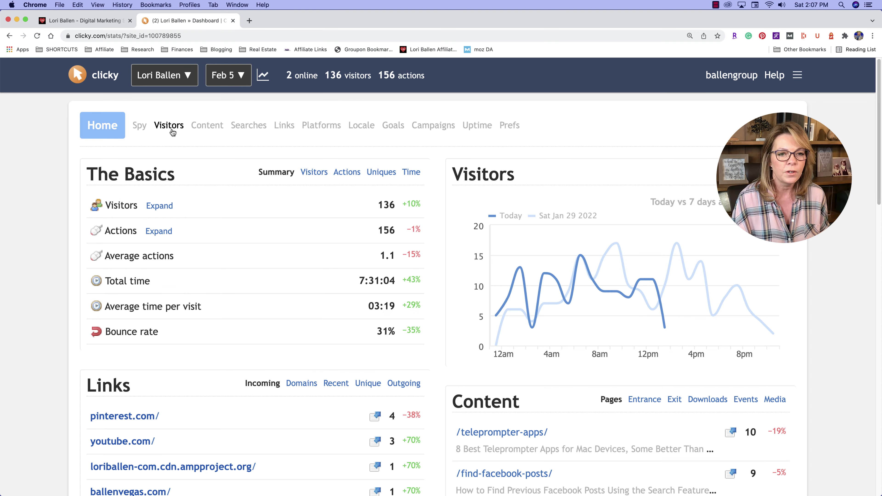
click(171, 128)
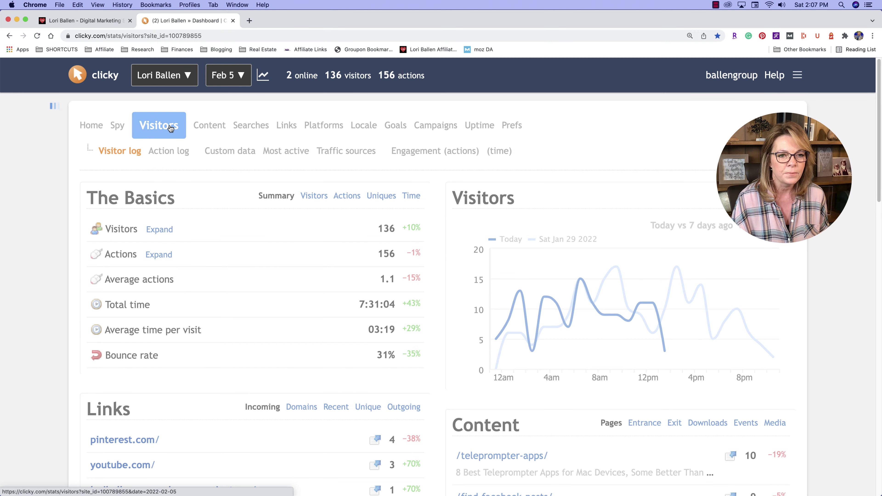
scroll(587, 312, down, 2)
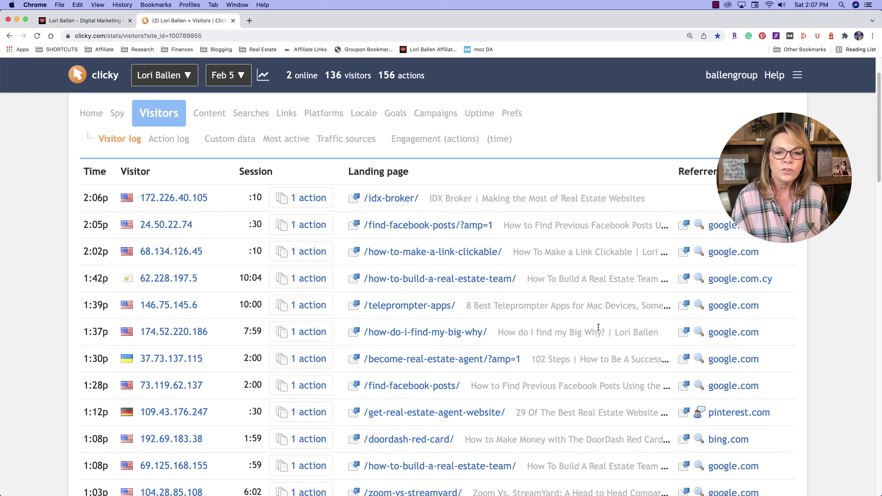
scroll(599, 328, down, 2)
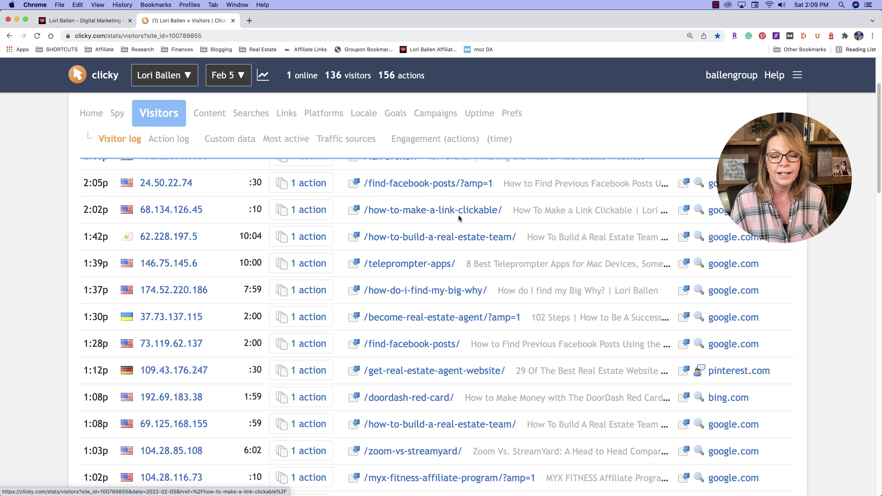
Open the /how-to-make-a-link-clickable/ landing page from the visitor log and scroll down the post
click(353, 210)
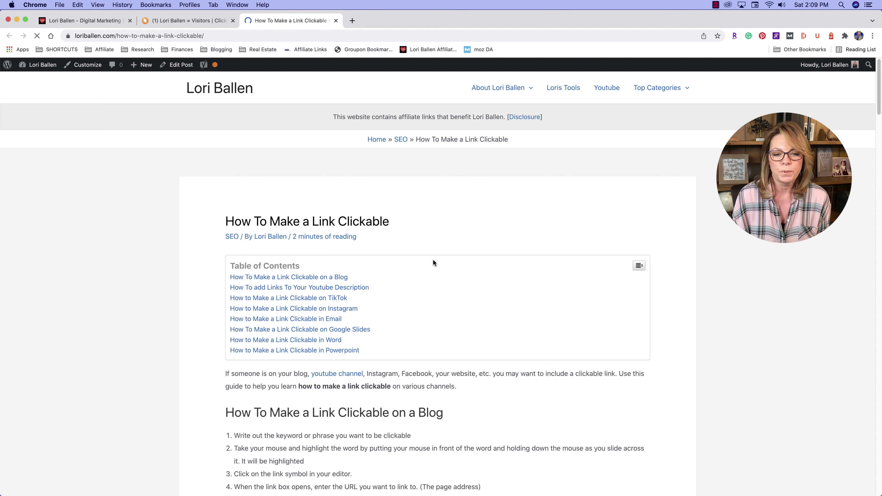
scroll(435, 262, down, 2)
scroll(434, 259, down, 3)
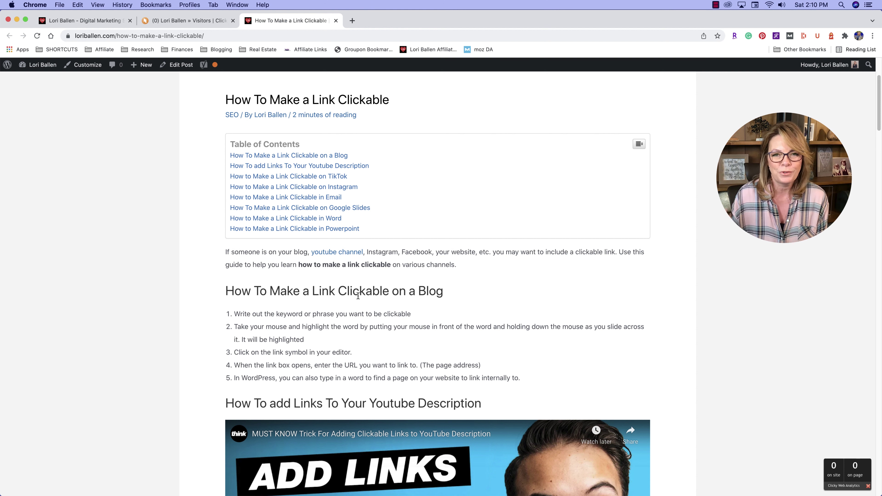
Edit the post in the block editor and insert a new block after the intro paragraph
click(182, 65)
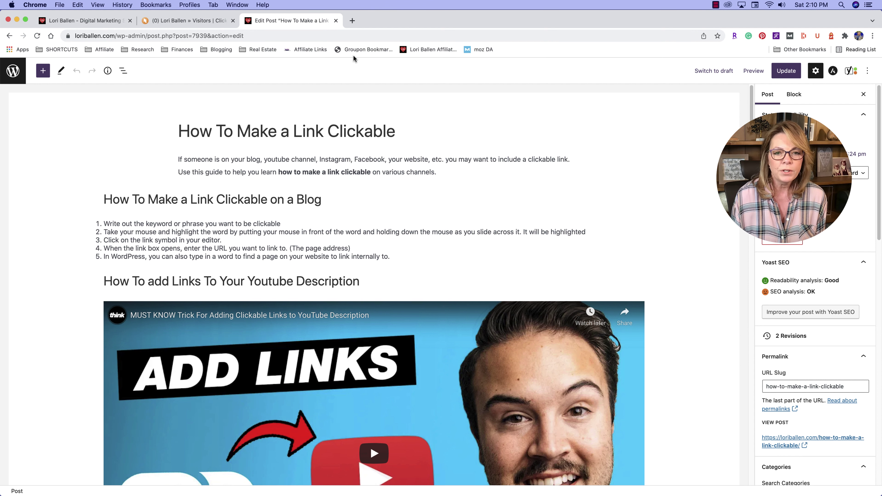
click(459, 171)
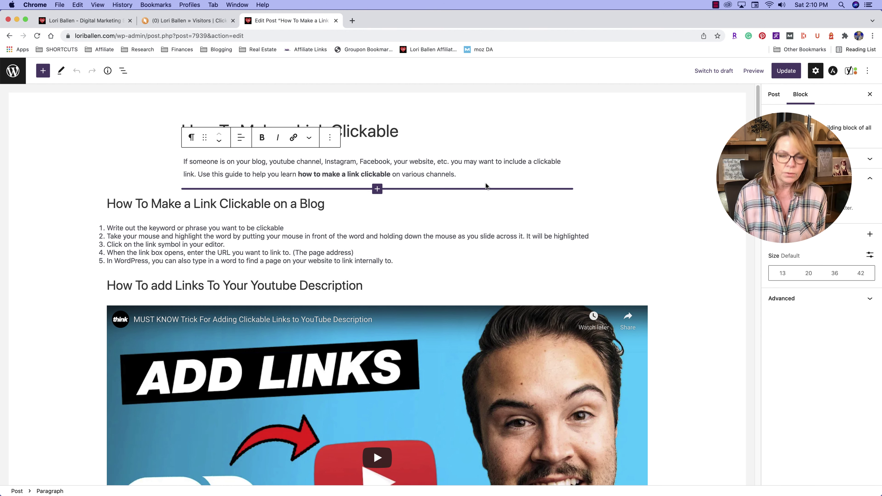
key(Return)
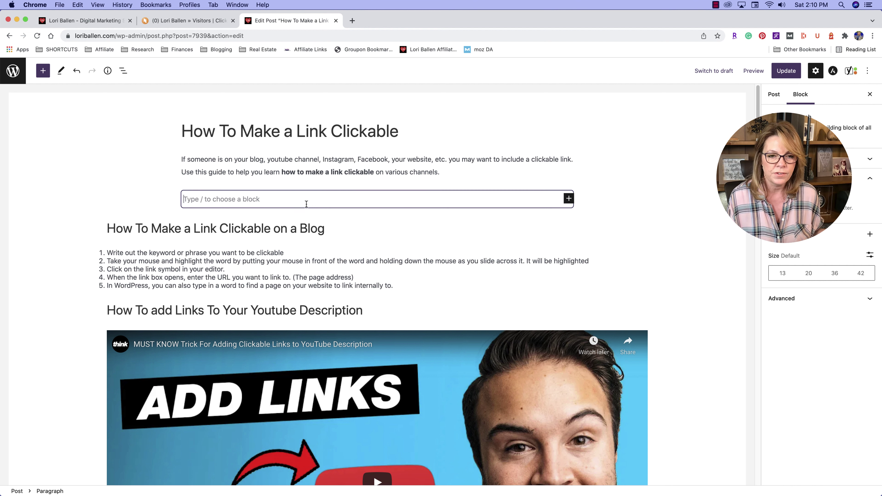
Go to canva.com in a new tab and open the Youtube Thumbnail Digital Marketing design
click(352, 20)
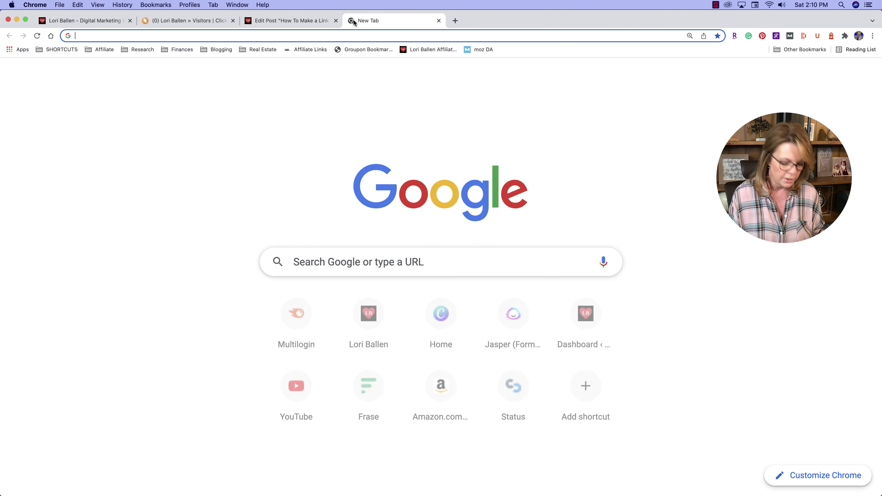
text(cav)
key(Return)
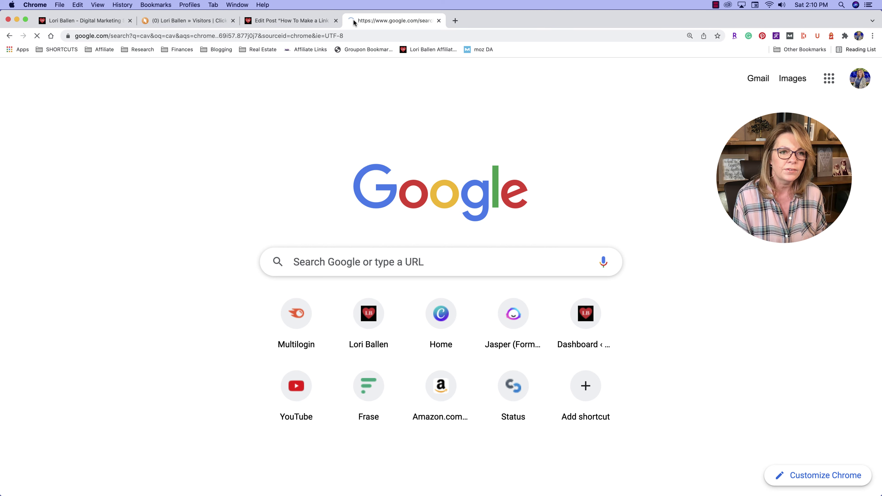
click(325, 35)
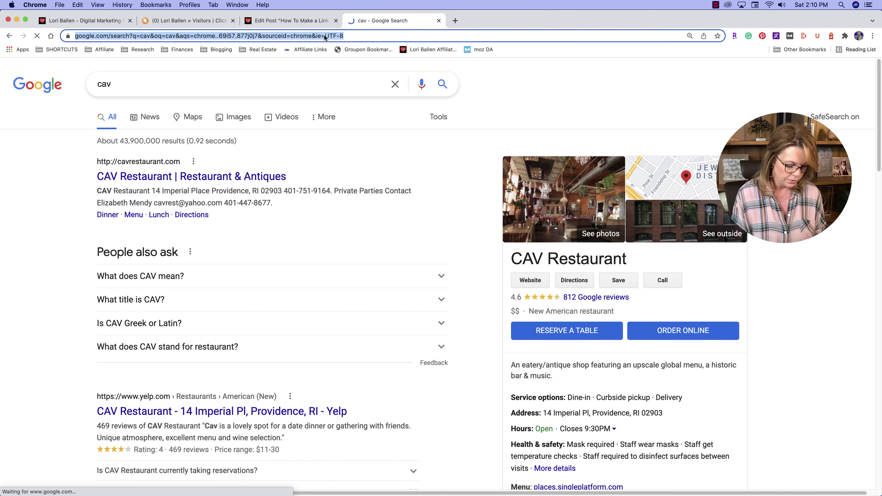
text(canva.com)
key(Return)
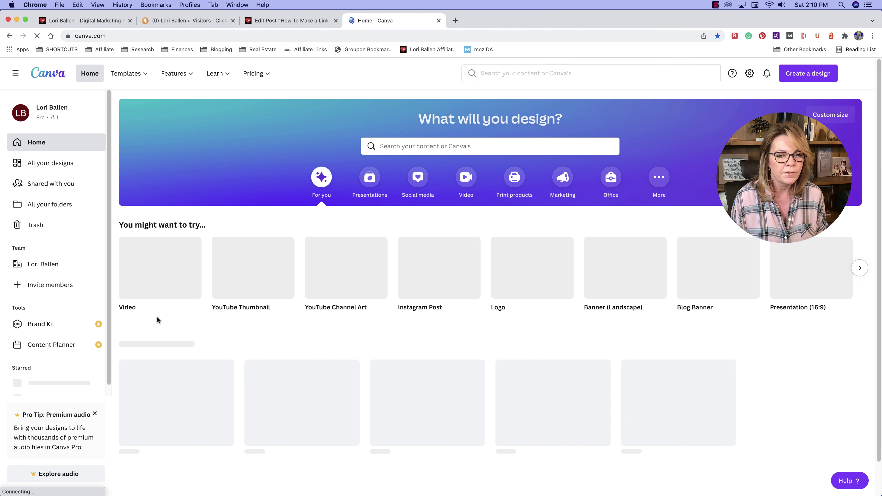
scroll(168, 281, down, 1)
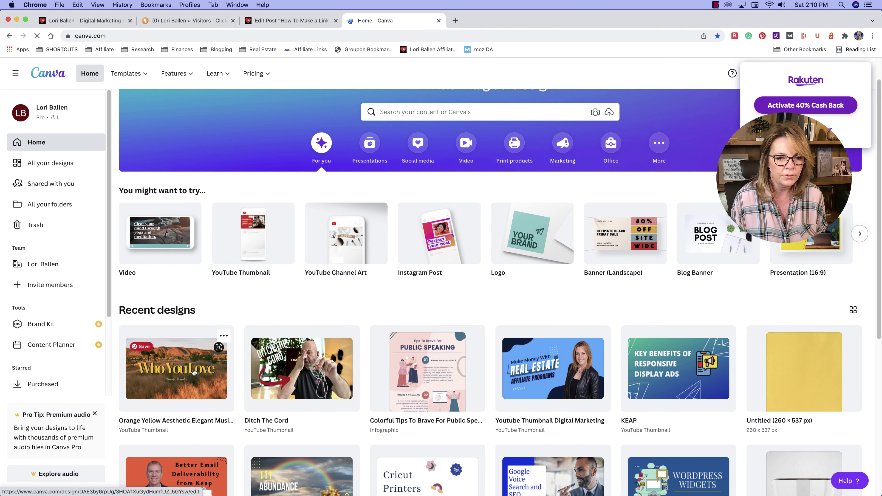
click(544, 379)
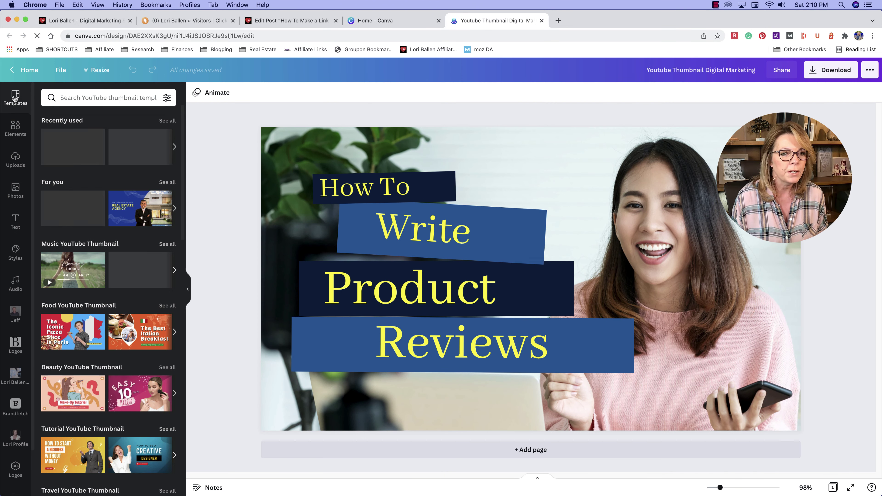
Apply the first template from a 'link' template search and show the style palettes
click(70, 99)
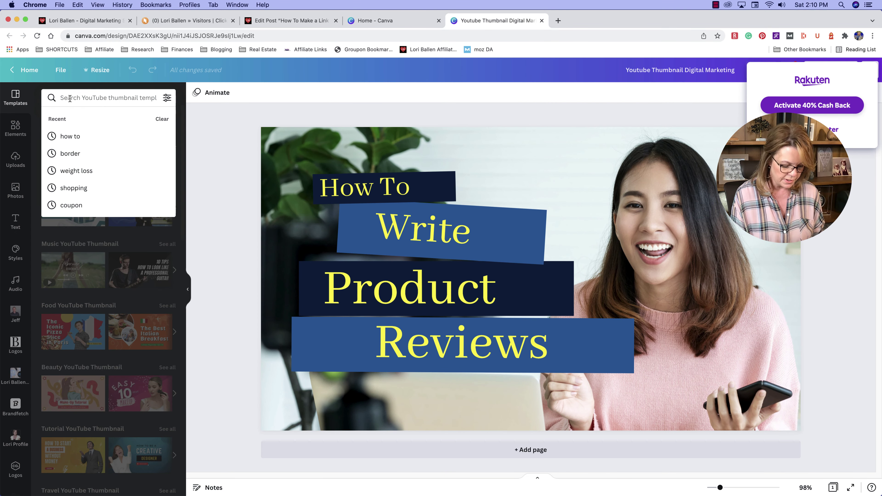
text(link)
key(Return)
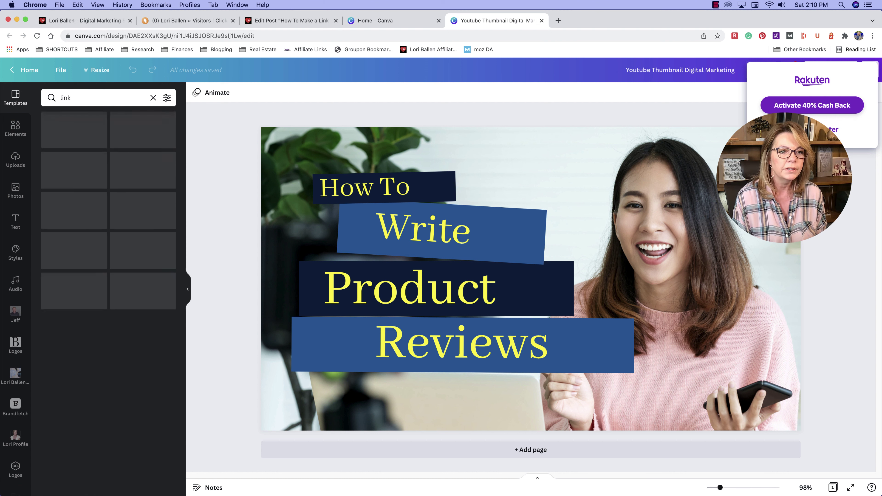
click(79, 134)
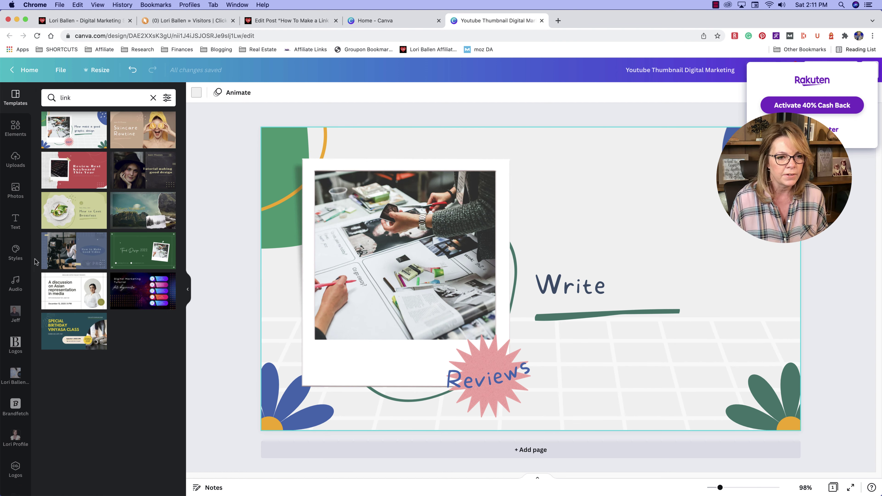
click(16, 252)
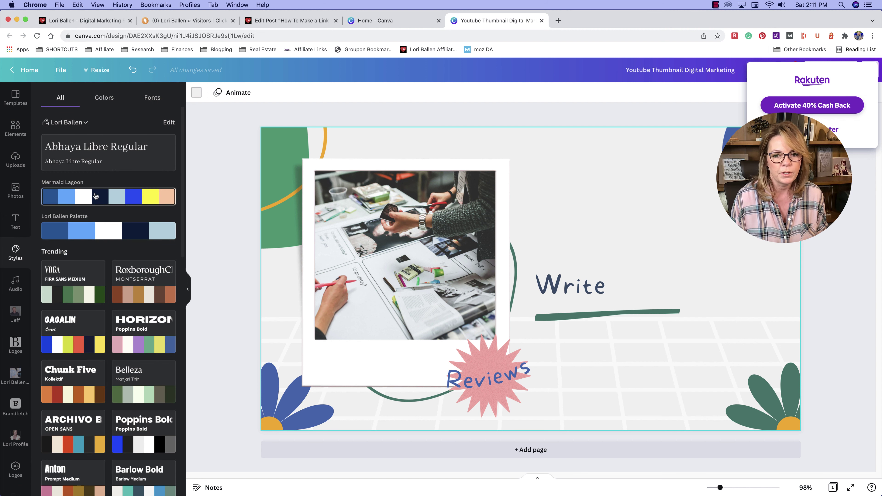
Apply the Mermaid Lagoon palette and replace the Write text with 'How to Make a Link Clickable'
click(105, 196)
click(626, 283)
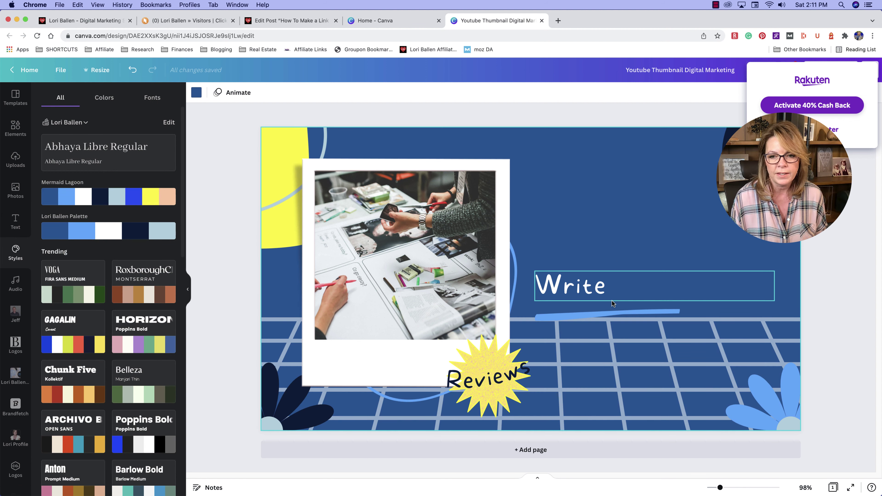
drag(613, 299, 610, 220)
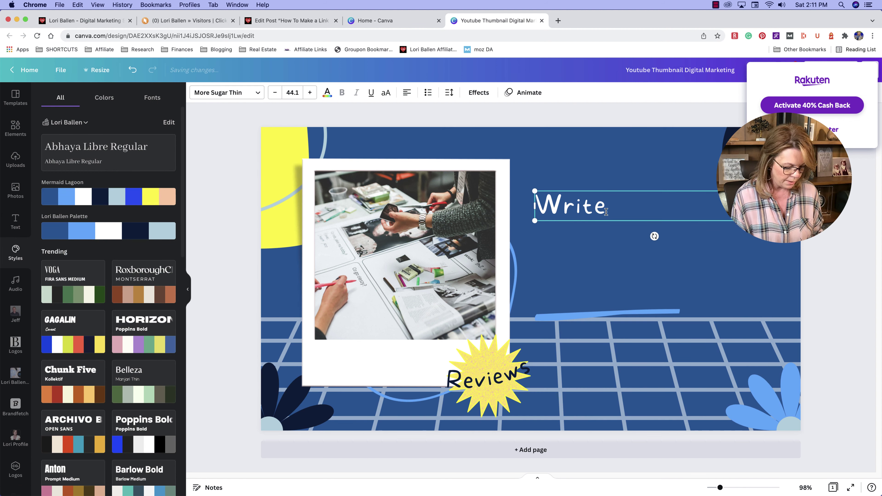
text(How to Make a Link Clickable)
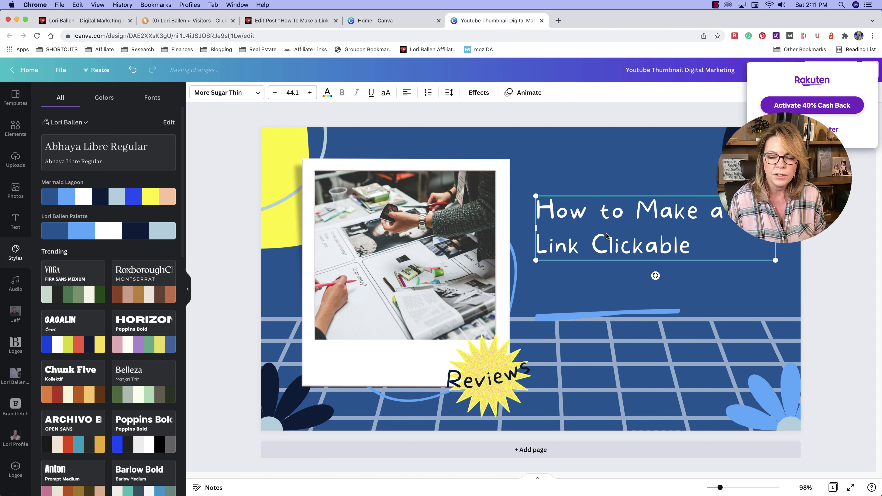
click(573, 133)
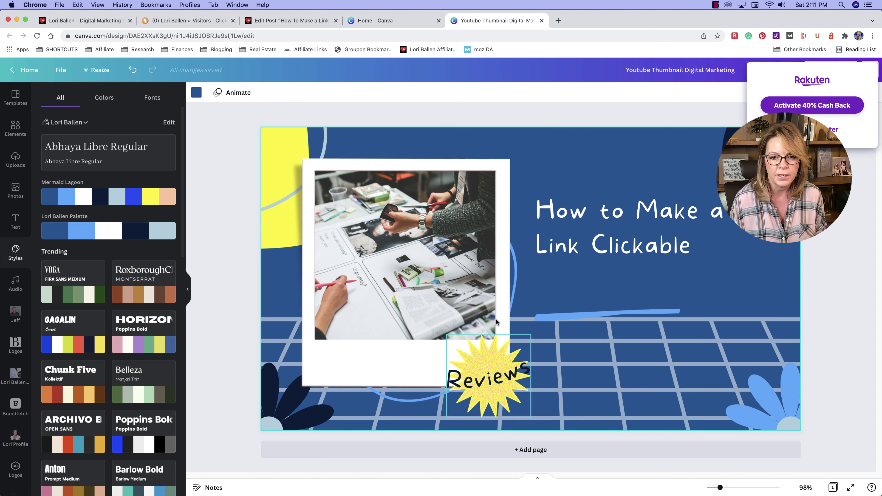
Set the title in Abhaya Libre Regular at size 50.1, wrapped onto two lines
click(620, 217)
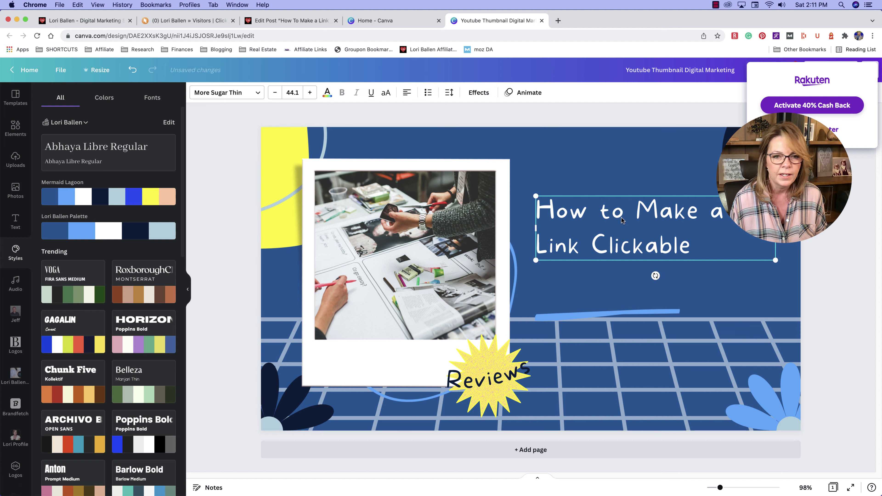
click(135, 148)
click(714, 256)
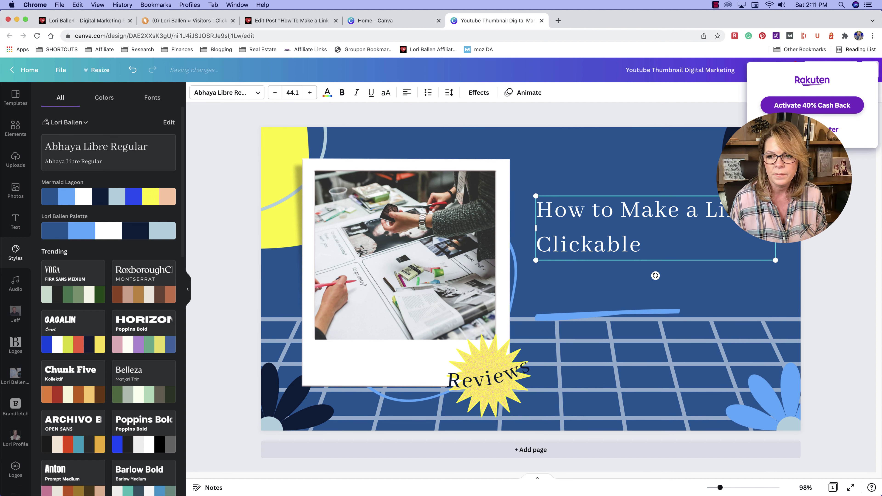
drag(775, 227, 726, 229)
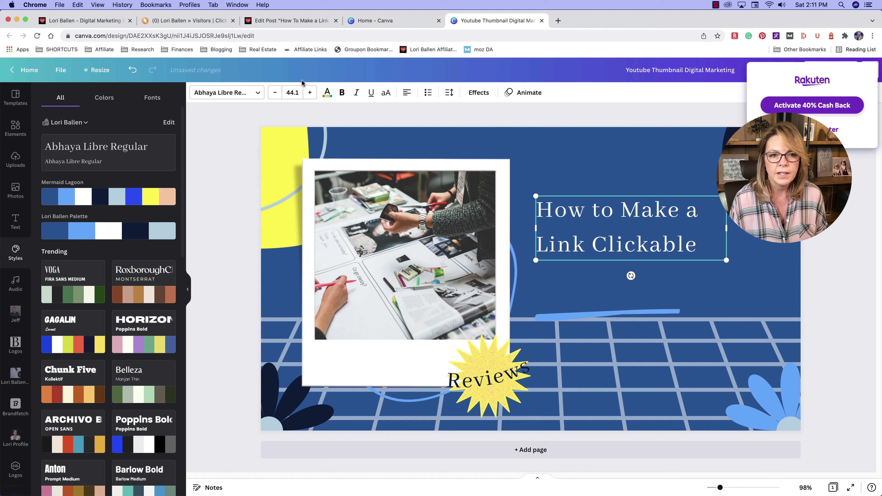
click(310, 92)
click(309, 92)
click(310, 92)
click(309, 92)
click(310, 92)
click(310, 93)
click(310, 93)
click(309, 92)
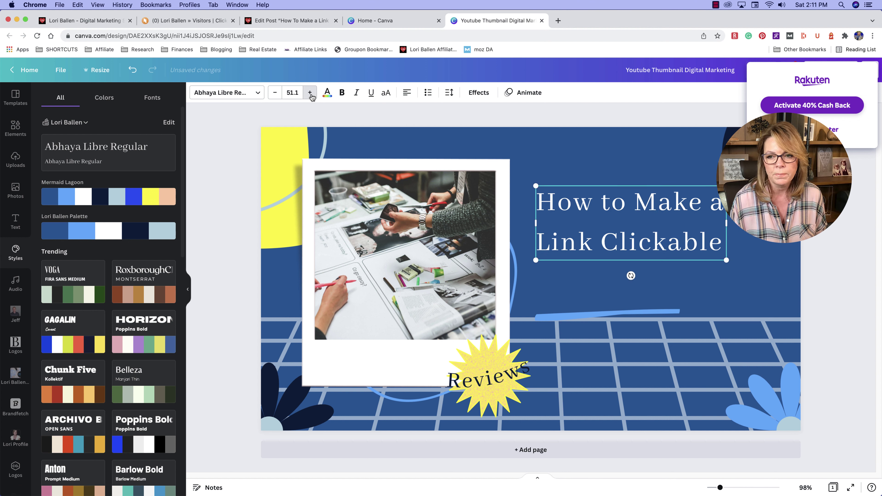
click(275, 92)
click(274, 92)
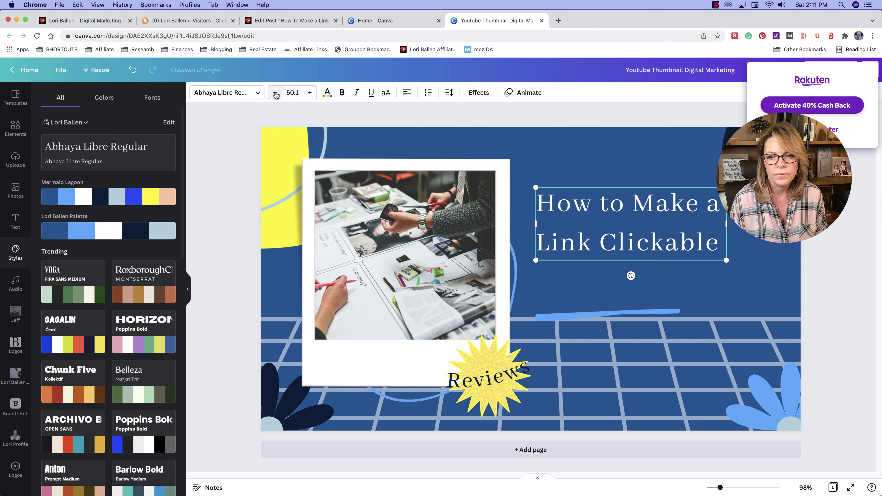
Delete the Reviews text and drop a laptop-typing photo from an 'on computer' element search into the frame
click(484, 383)
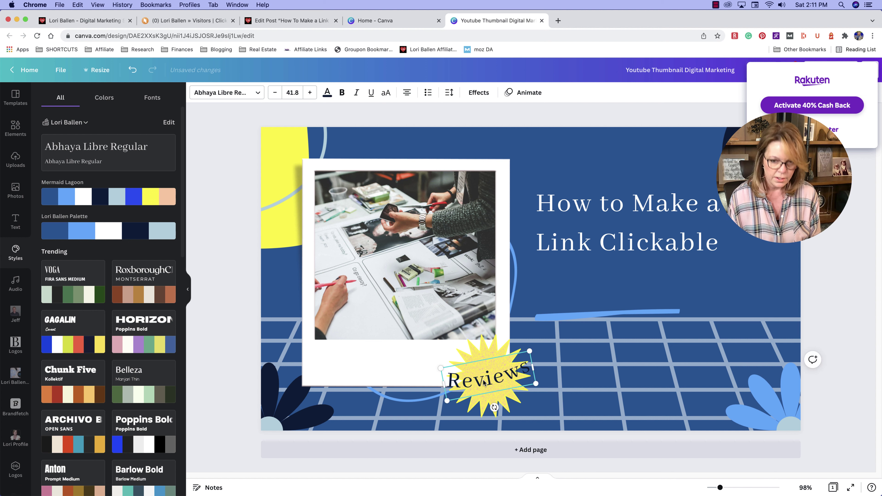
key(Delete)
click(408, 219)
click(15, 129)
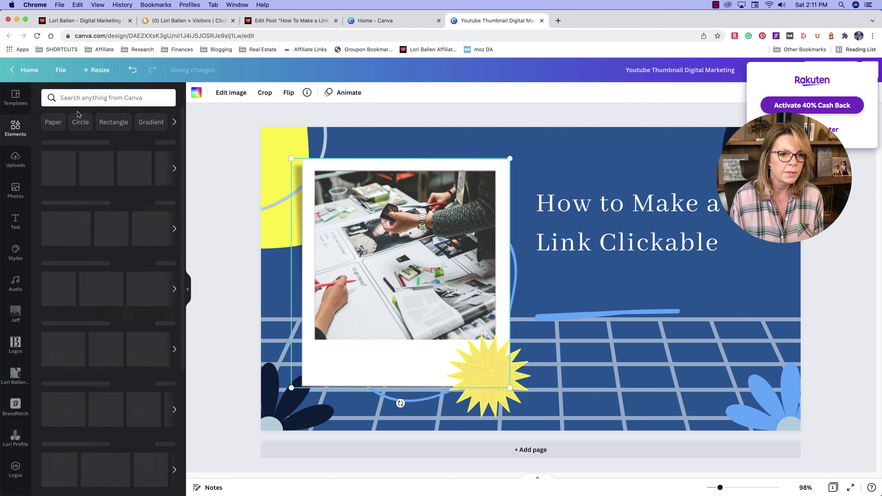
click(78, 100)
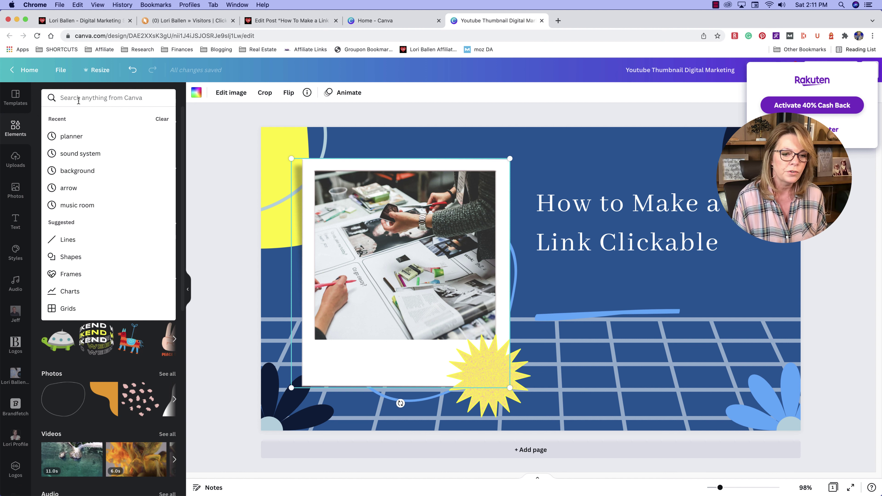
text(on c)
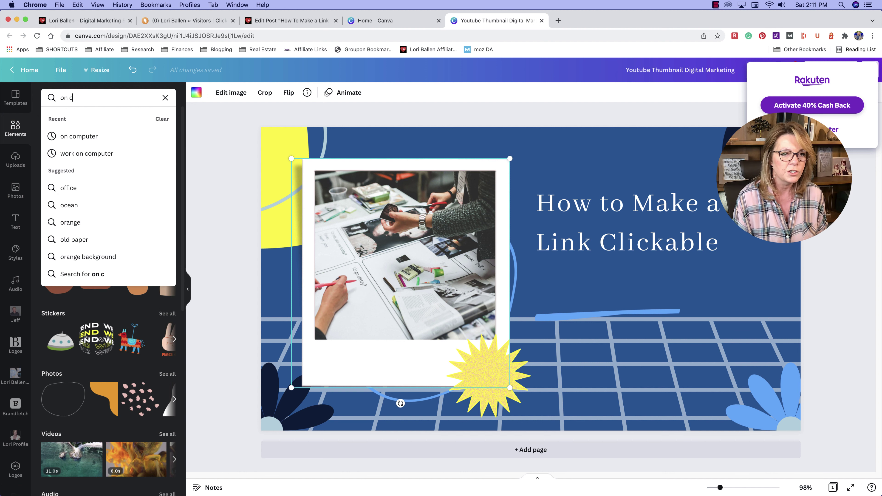
text(omputer)
key(Return)
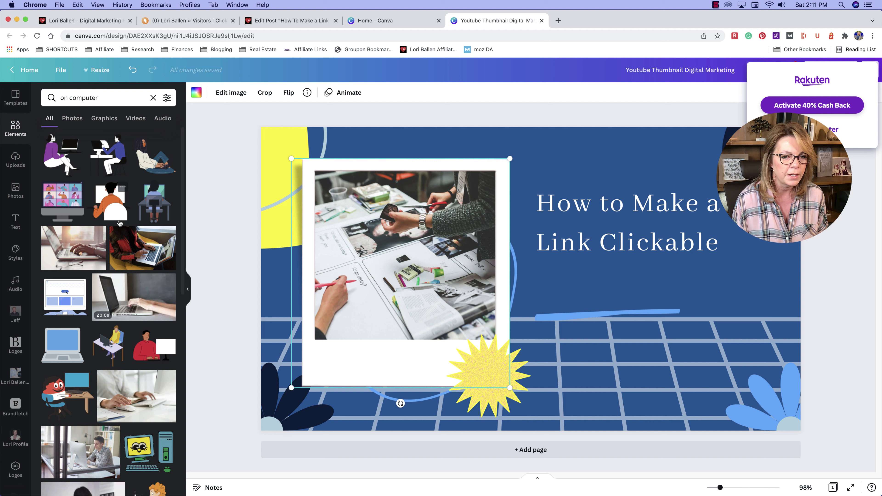
drag(140, 247, 458, 263)
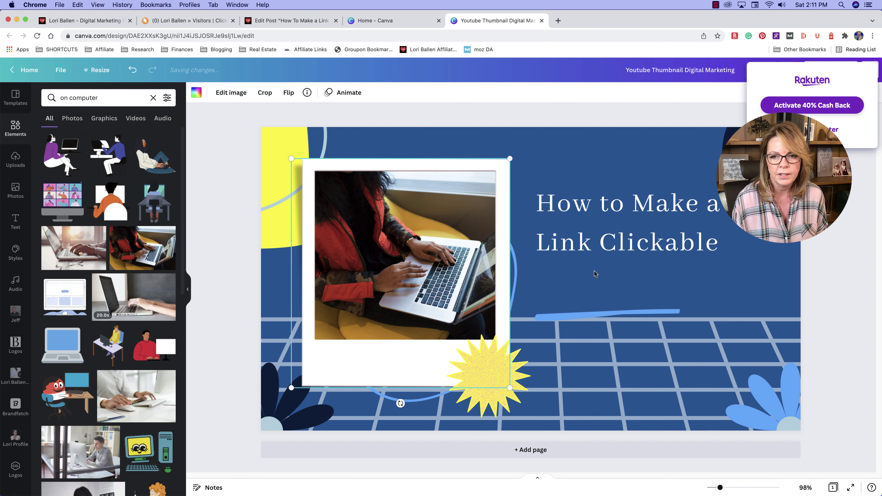
click(595, 274)
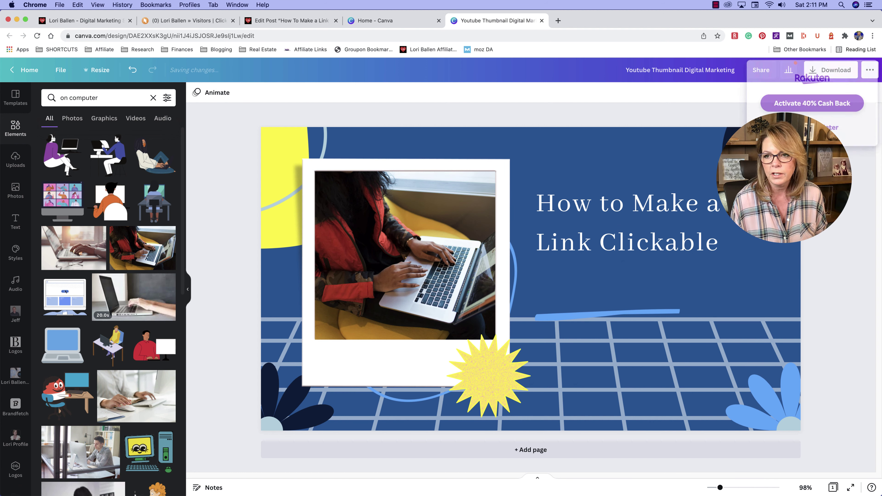
Download the design as a JPG named 'how to make a link clickable' to the Desktop
click(830, 69)
click(799, 130)
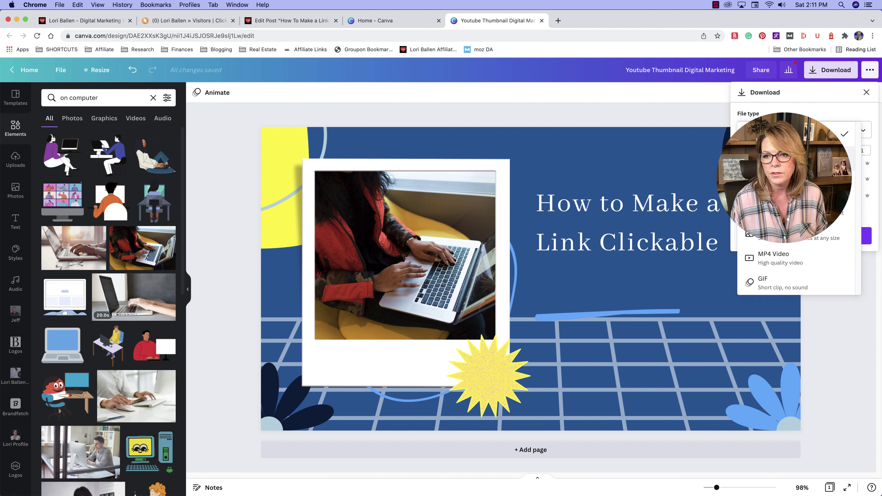
click(829, 301)
click(819, 237)
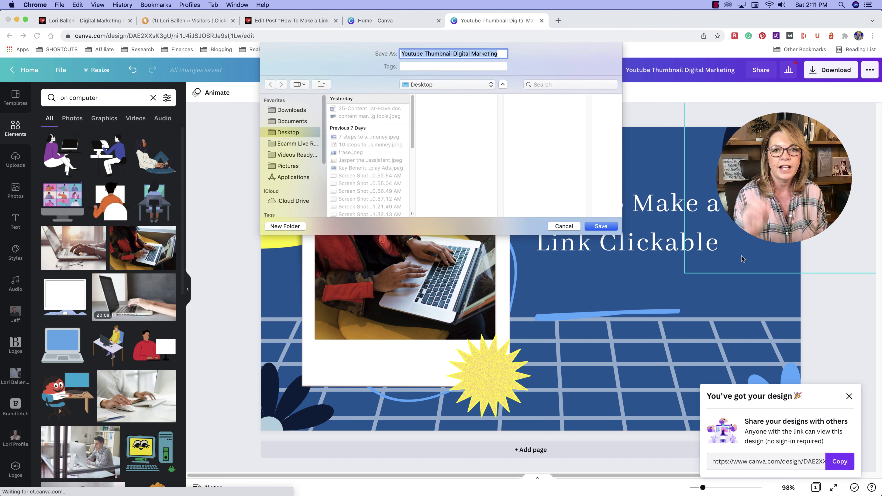
text(ho)
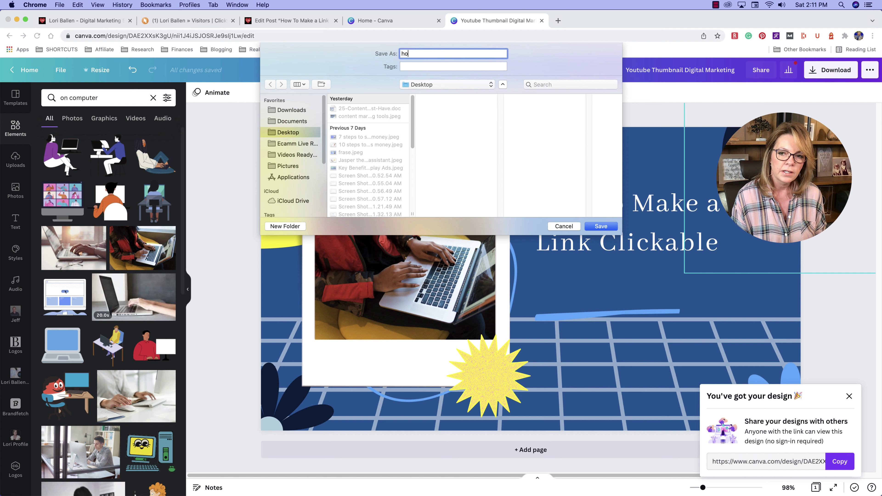
text(w to make a link clicka)
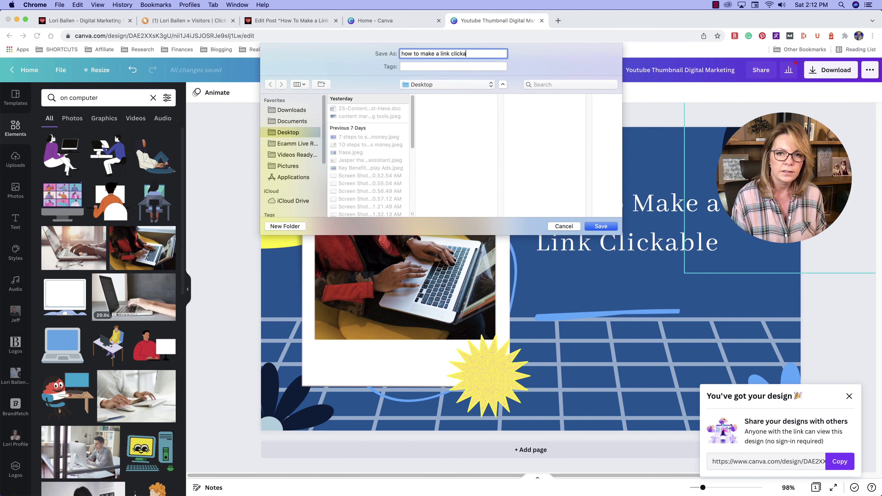
key(Return)
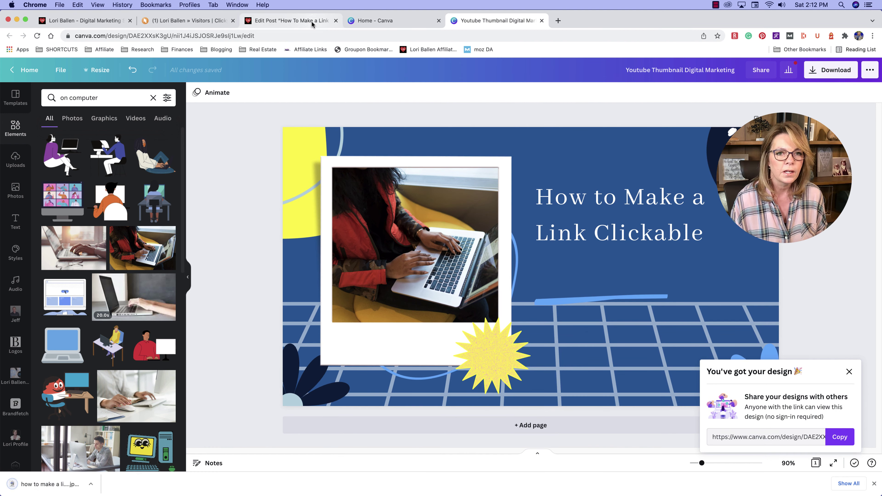
Add an Image block and upload the 'how to make a link clickable.jpeg' thumbnail into it
click(291, 20)
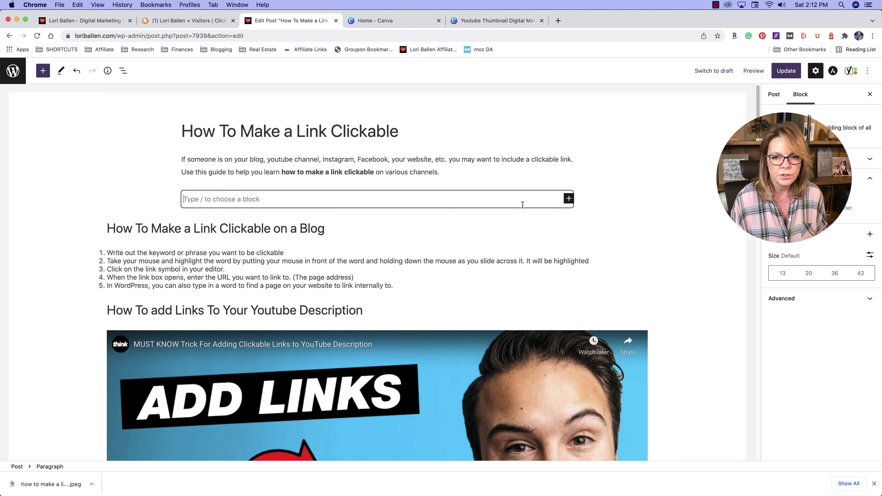
click(569, 199)
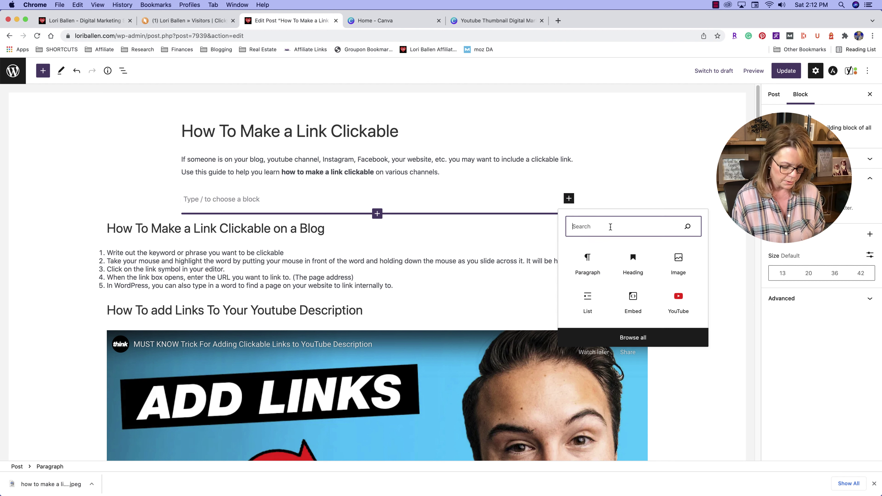
text(ima)
click(587, 262)
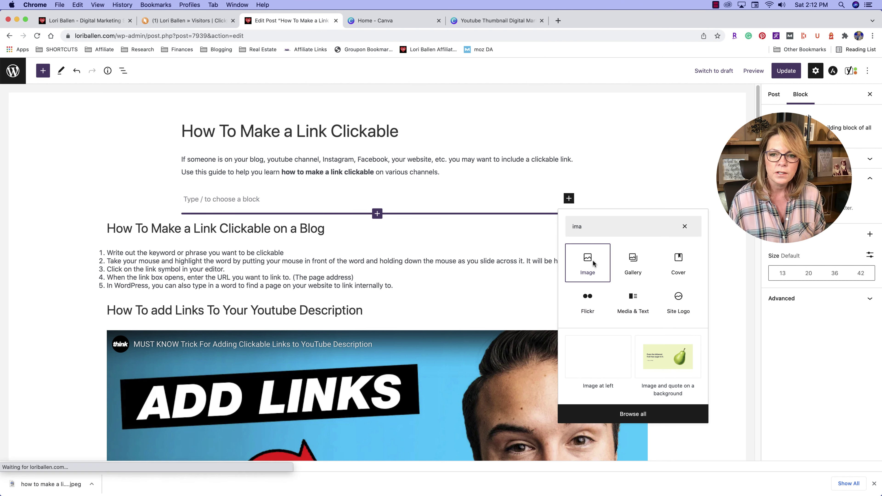
click(124, 247)
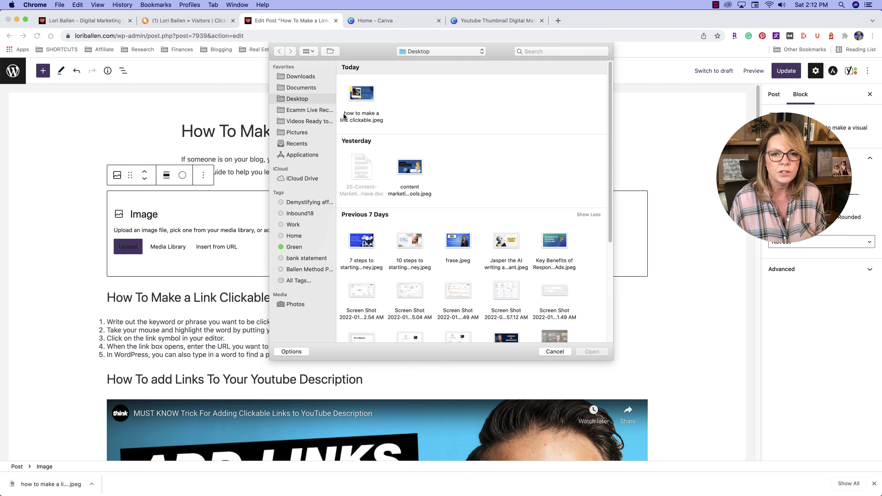
click(362, 99)
click(591, 351)
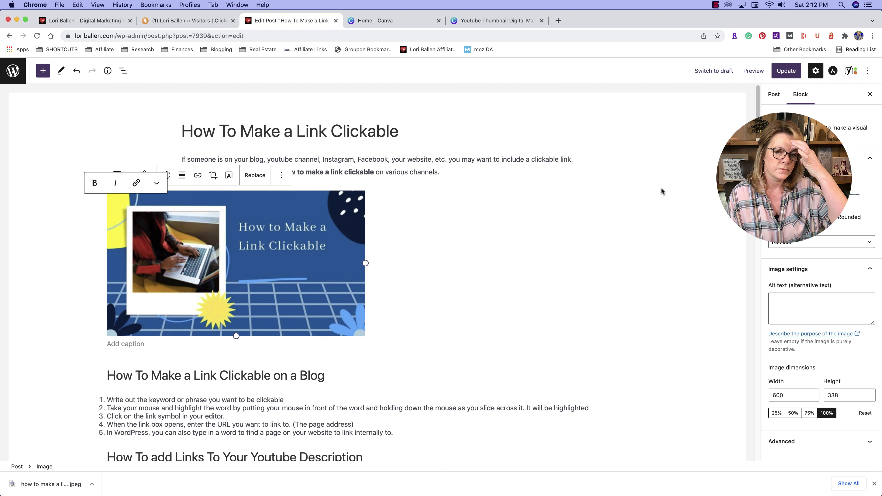
Set the image size to Full Size (1280 × 720) in the block sidebar
scroll(813, 403, down, 1)
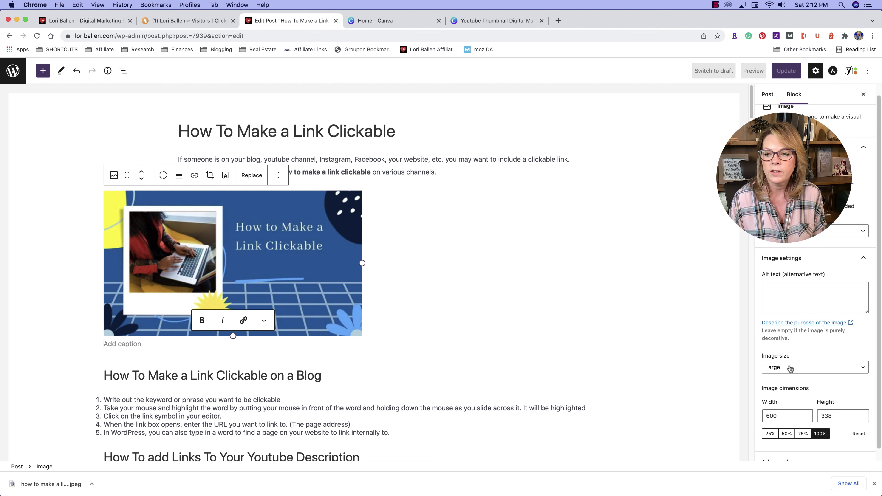
click(788, 367)
click(792, 379)
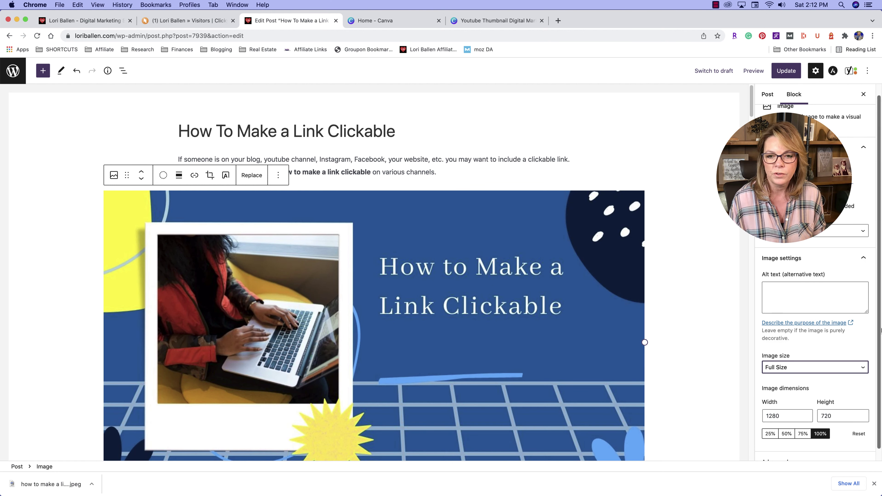
click(810, 305)
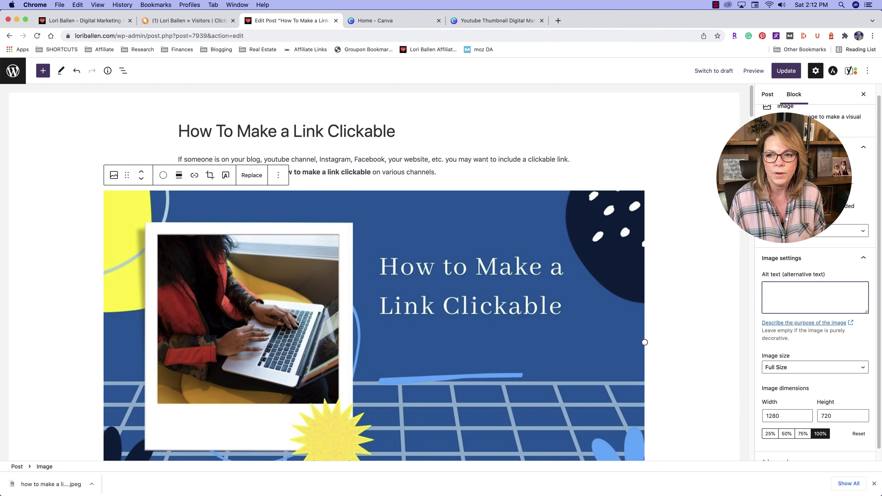
scroll(373, 313, down, 6)
click(118, 358)
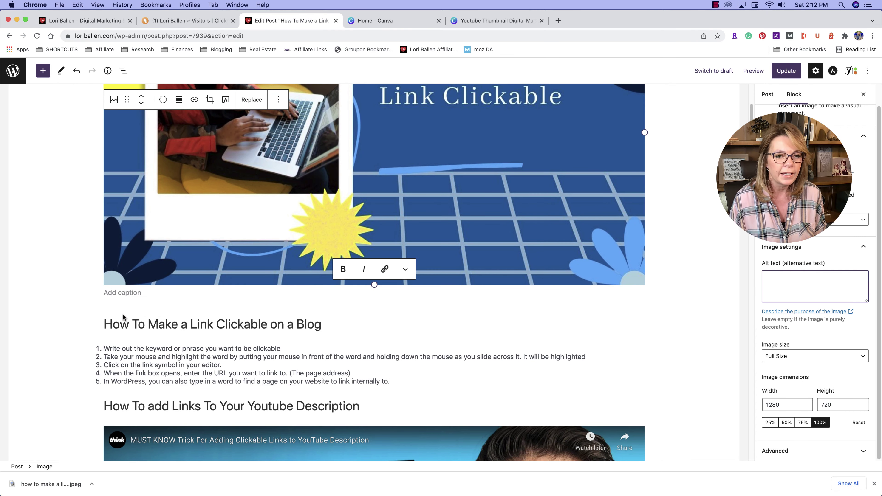
Insert a blank paragraph above the blog heading, below the thumbnail, then open a new Chrome tab
click(105, 324)
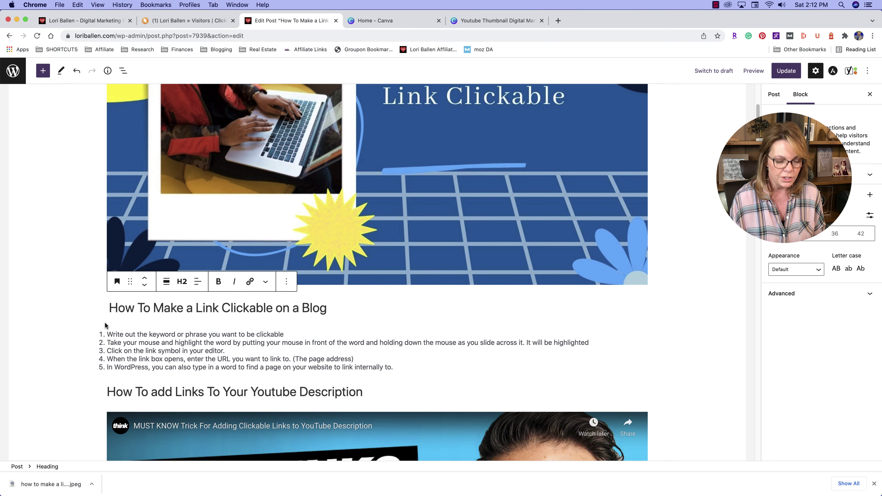
key(Return)
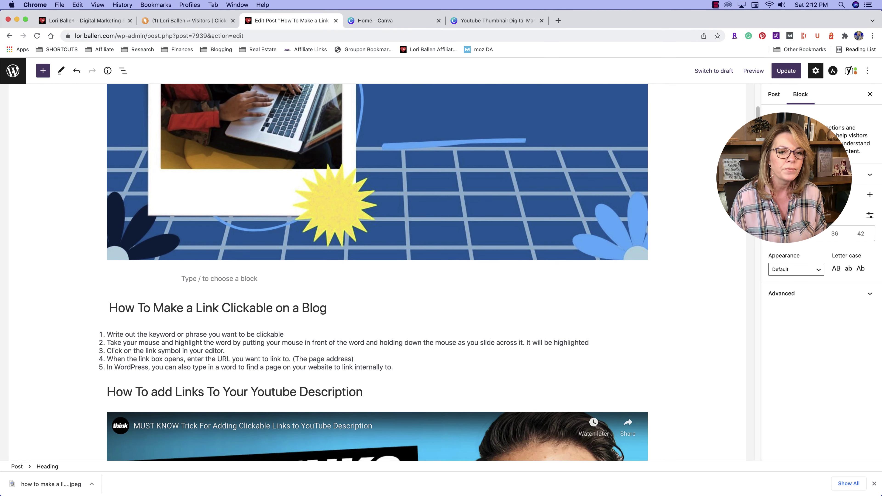
click(368, 281)
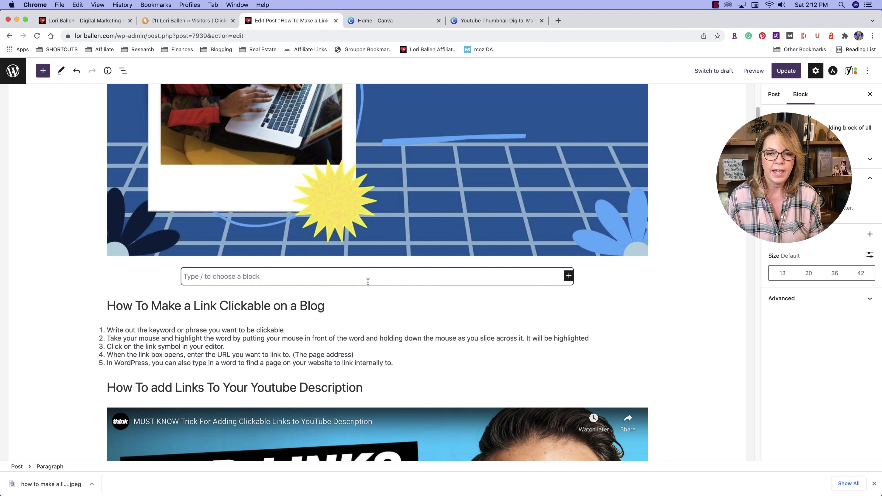
click(558, 21)
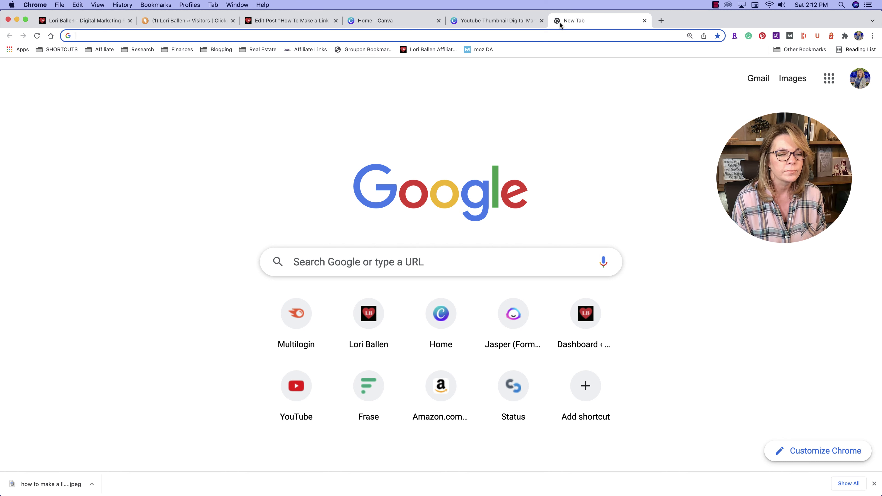
Search Google for 'software' and scroll the results
text(software)
key(Return)
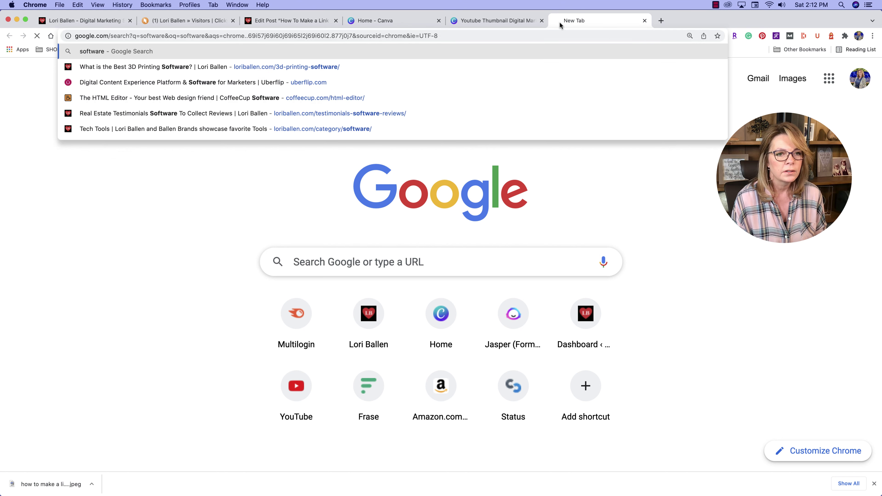
scroll(184, 123, down, 8)
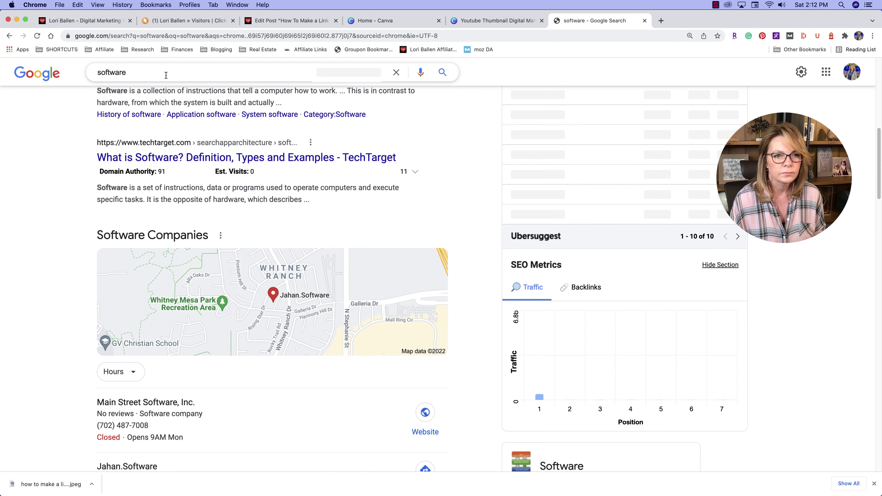
Replace the query with 'ai writing assistant' and open the Rytr result
drag(164, 73, 59, 70)
text(ai w)
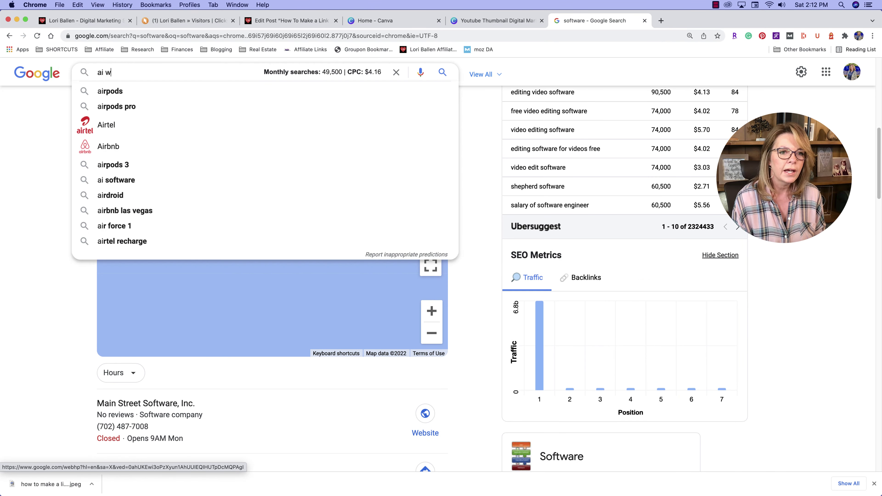
text(riting assistant)
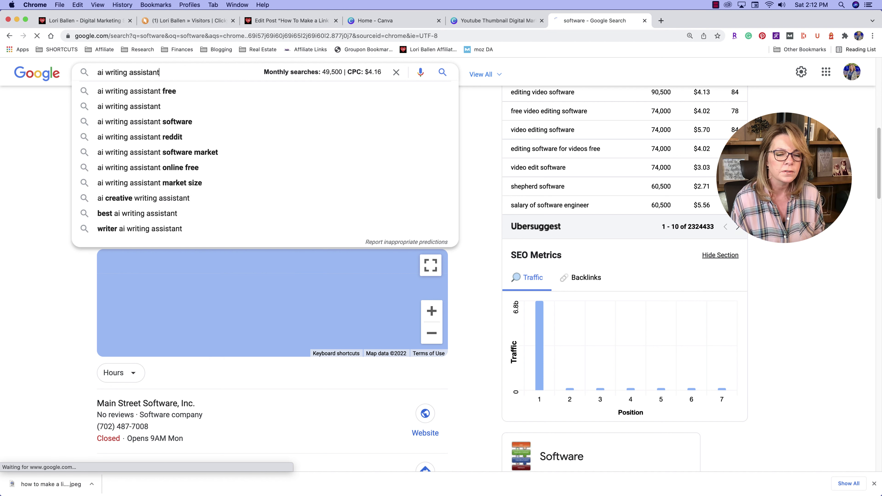
key(Return)
scroll(146, 208, down, 2)
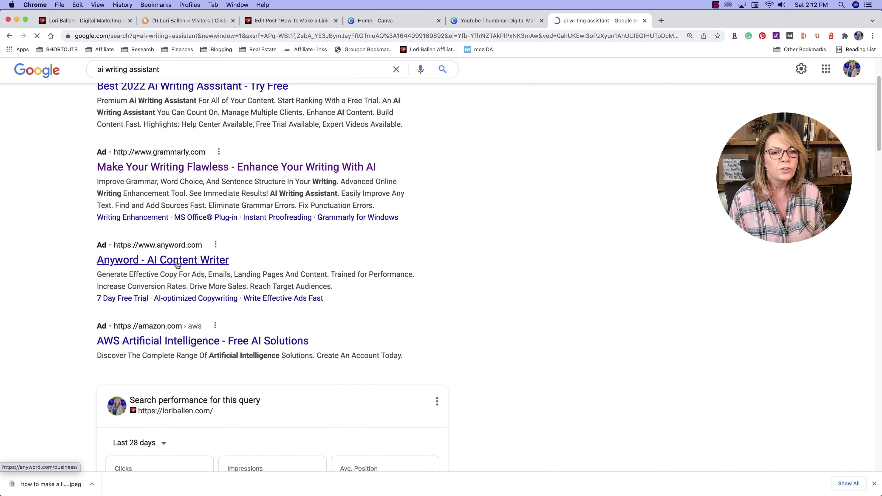
scroll(277, 247, down, 10)
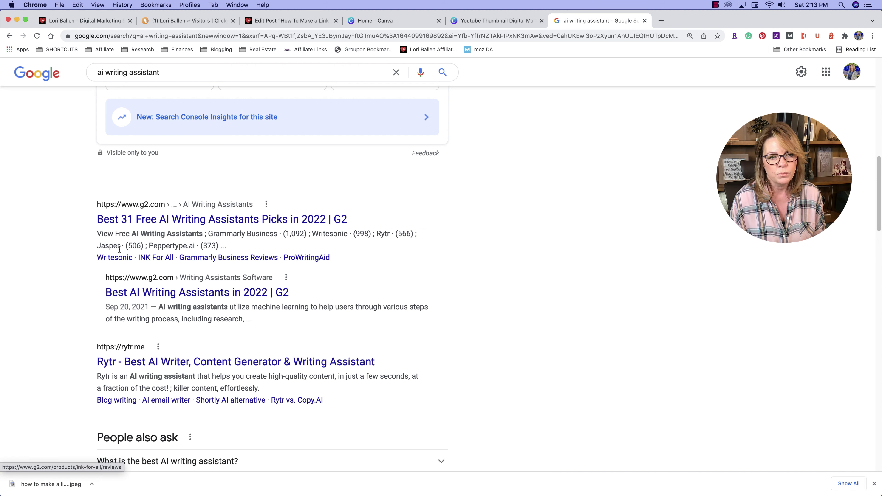
scroll(206, 271, down, 5)
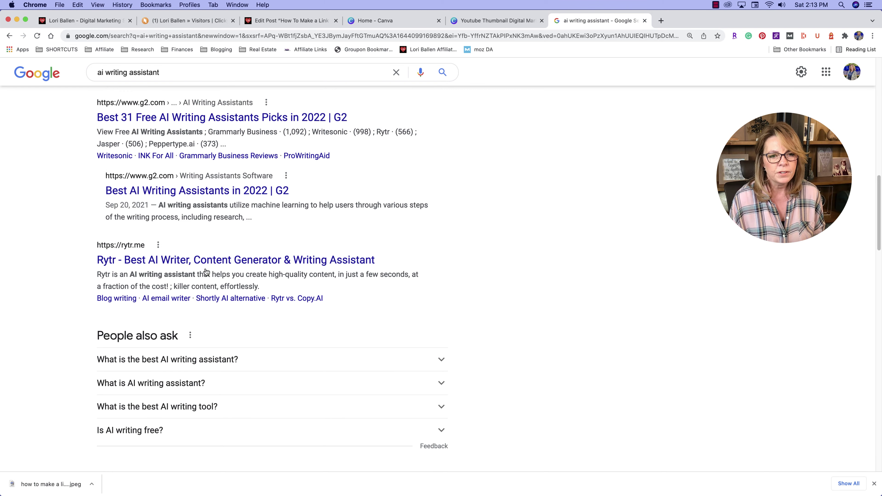
click(209, 260)
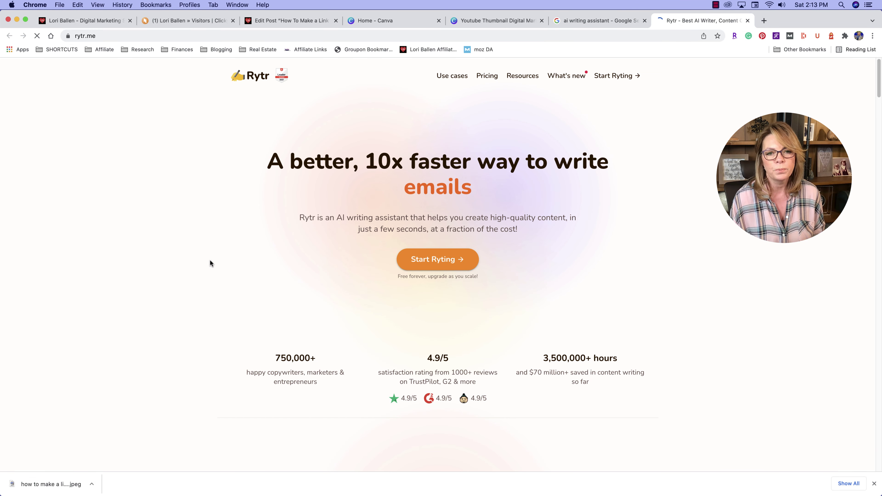
Highlight Rytr's headline and description sentence, then switch back to the WordPress post editor
drag(267, 160, 534, 181)
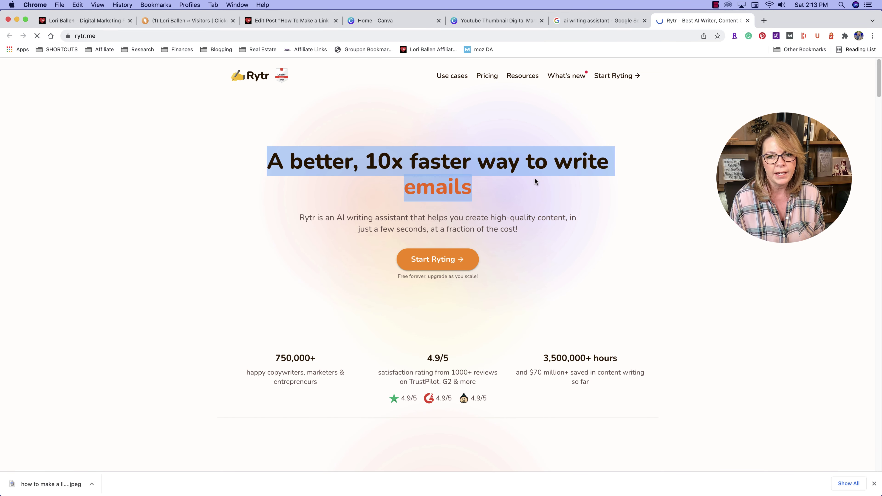
drag(544, 229, 281, 216)
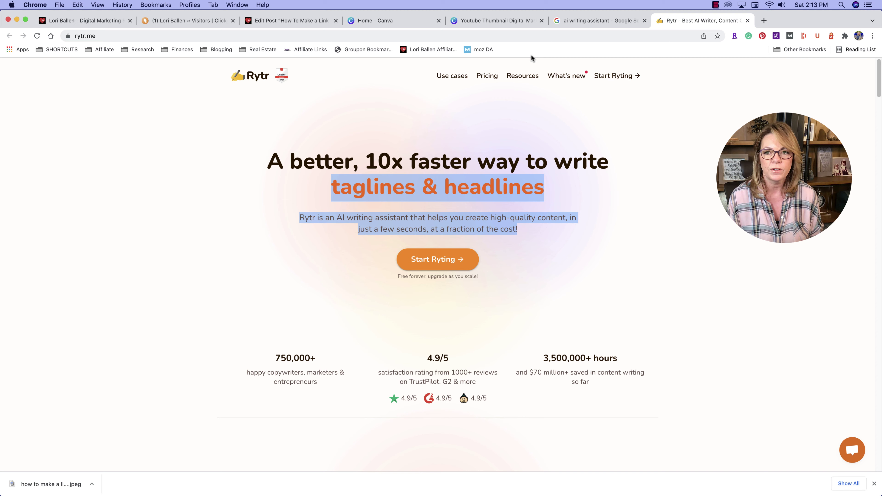
click(292, 21)
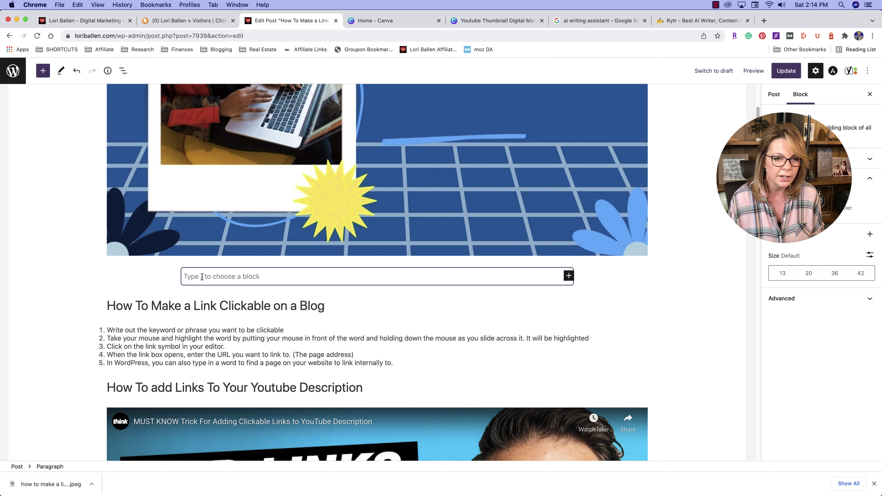
Convert the blank paragraph under the thumbnail into an empty H2 Heading block
click(568, 276)
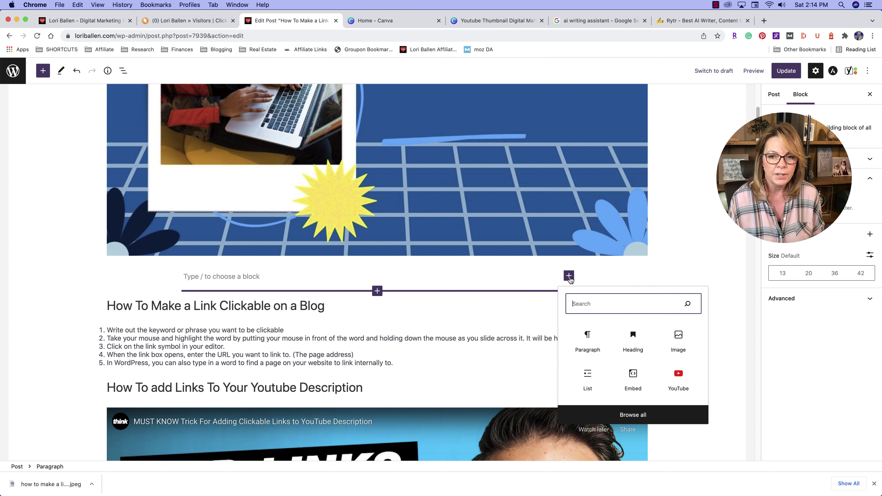
click(633, 342)
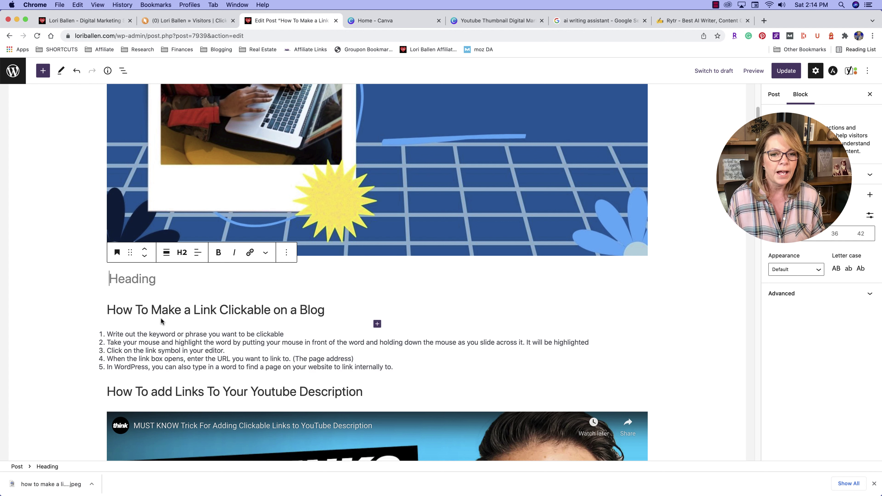
scroll(254, 323, down, 8)
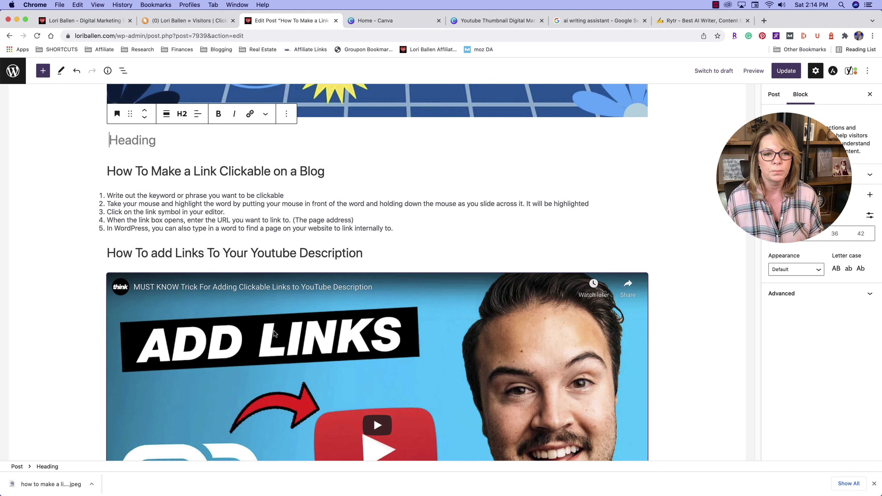
scroll(273, 332, down, 10)
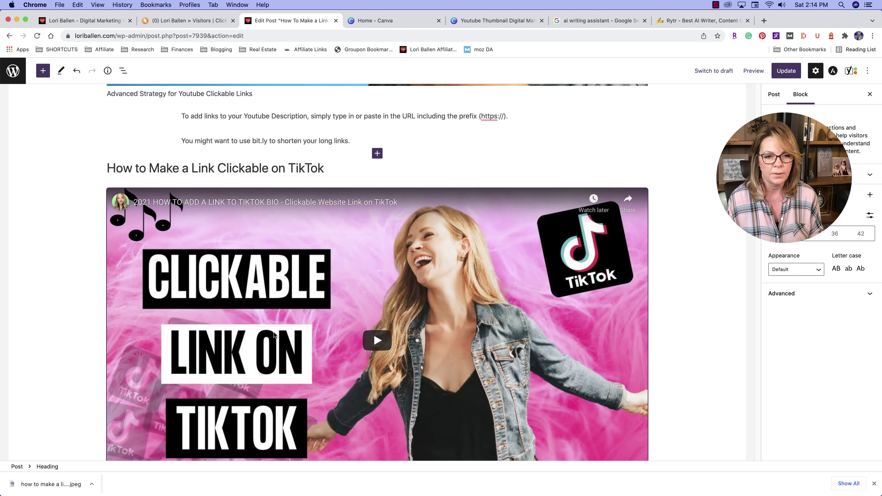
scroll(274, 334, up, 15)
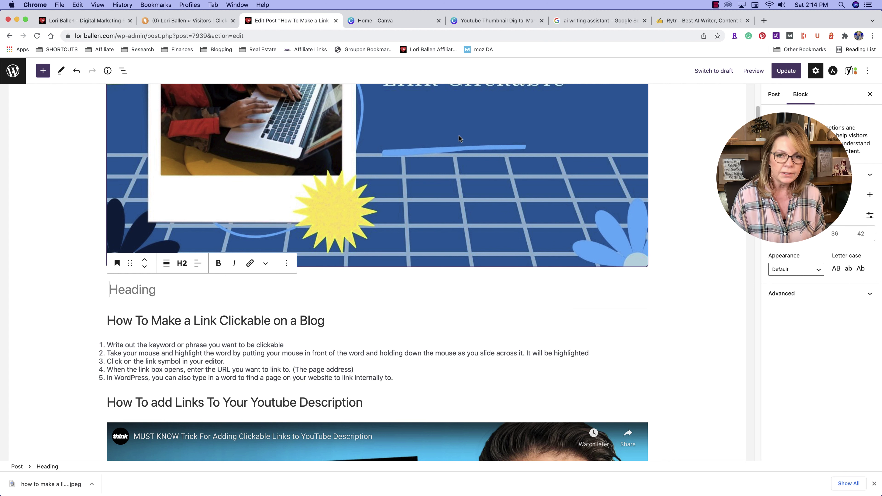
Return to Google and search for 'link whisper'
drag(597, 21, 392, 20)
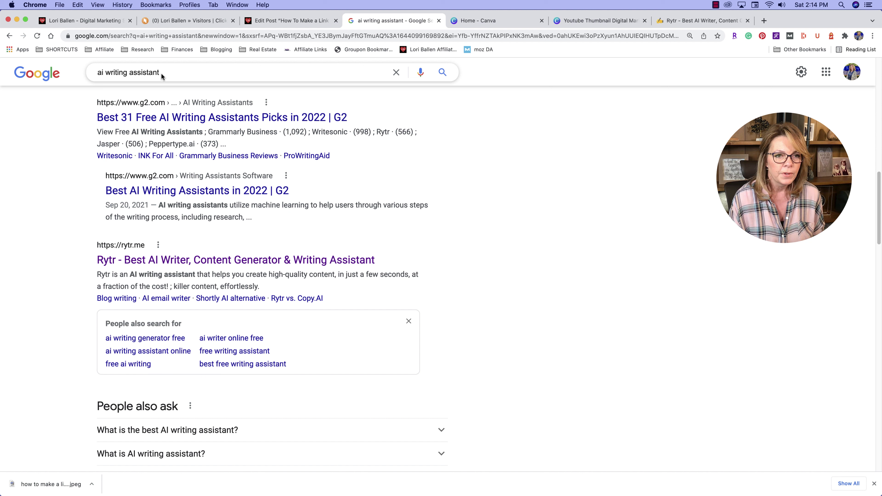
drag(169, 72, 77, 73)
text(link whisper)
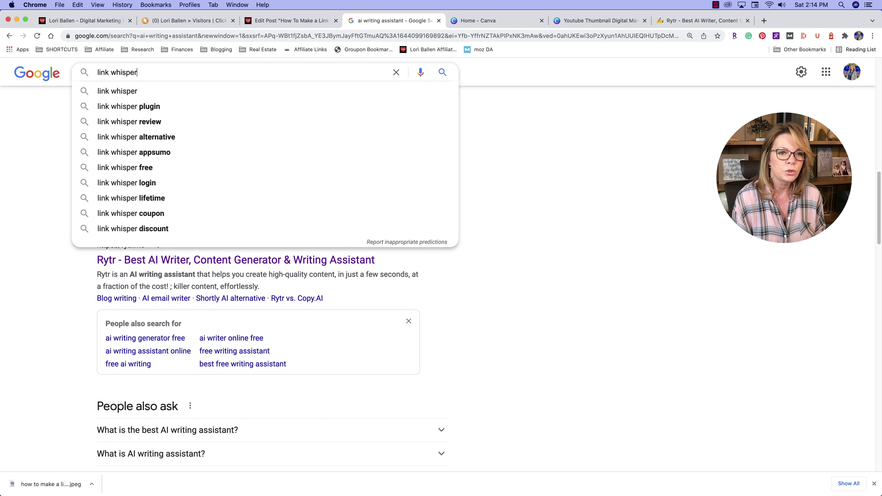
key(Return)
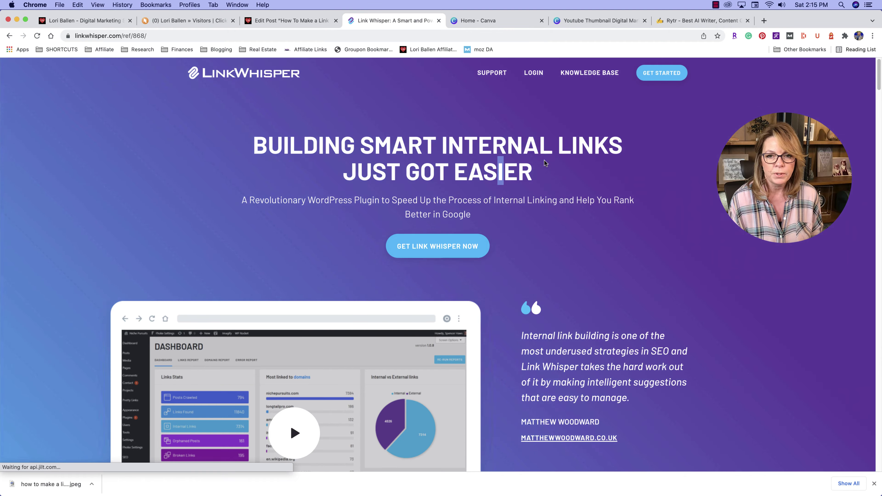
Highlight the Link Whisper headline and internal-linking subtitle, then go back to the post editor
drag(533, 173, 162, 149)
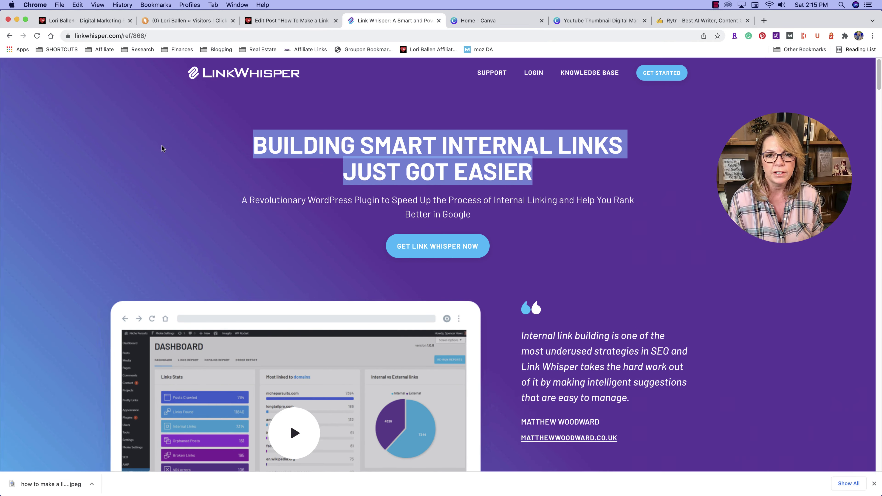
drag(240, 200, 487, 216)
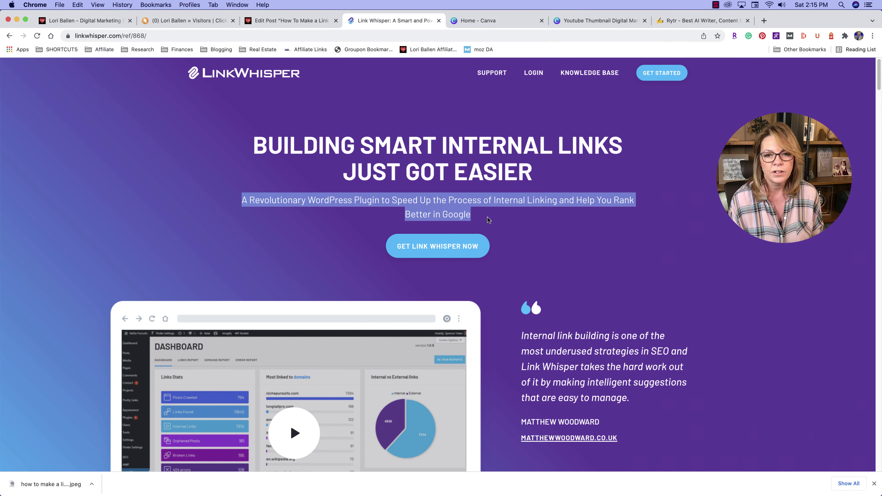
click(531, 246)
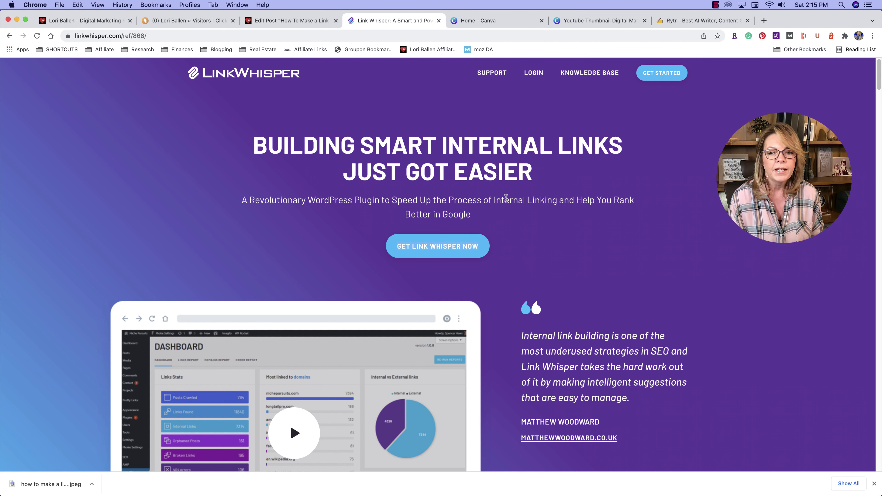
drag(536, 175, 248, 144)
click(526, 181)
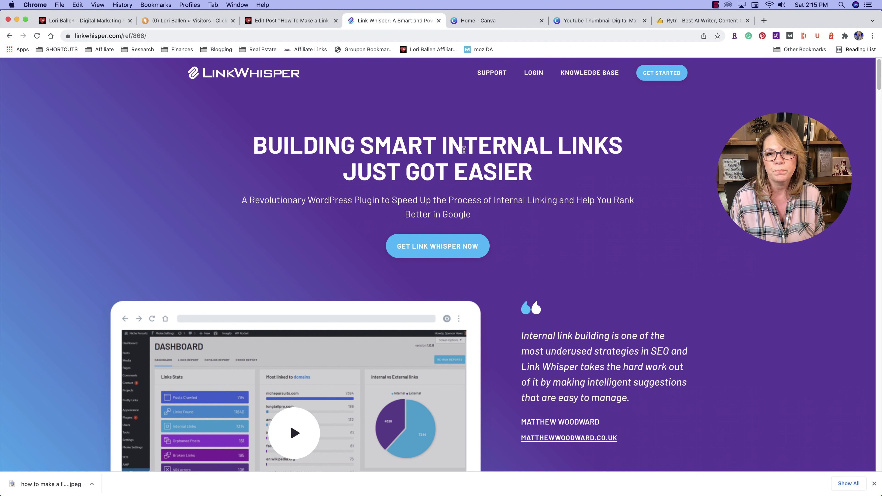
click(285, 21)
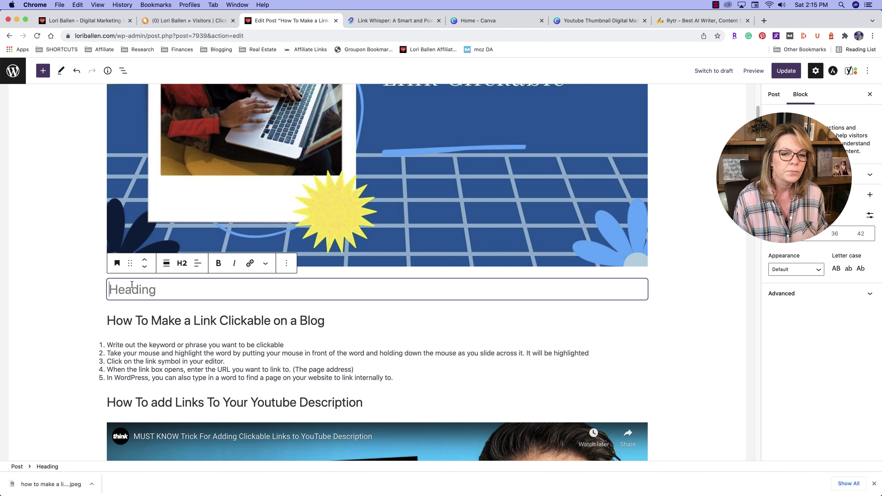
Type 'Build Links Faster and Smarter' into the H2 heading and start a paragraph below
text(Build Links)
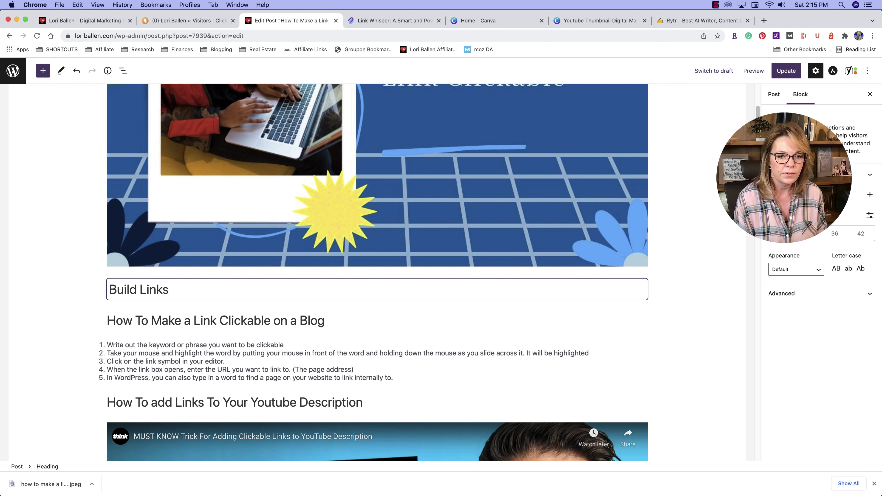
text( Faster)
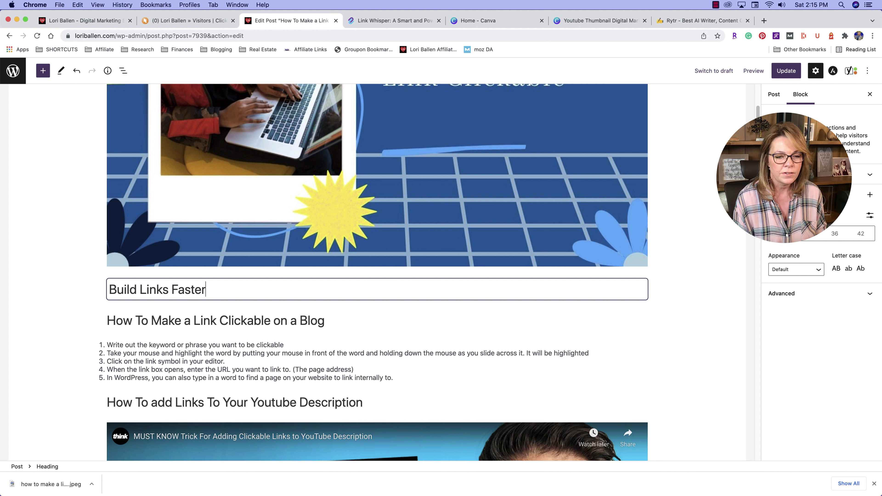
text( and Smarter)
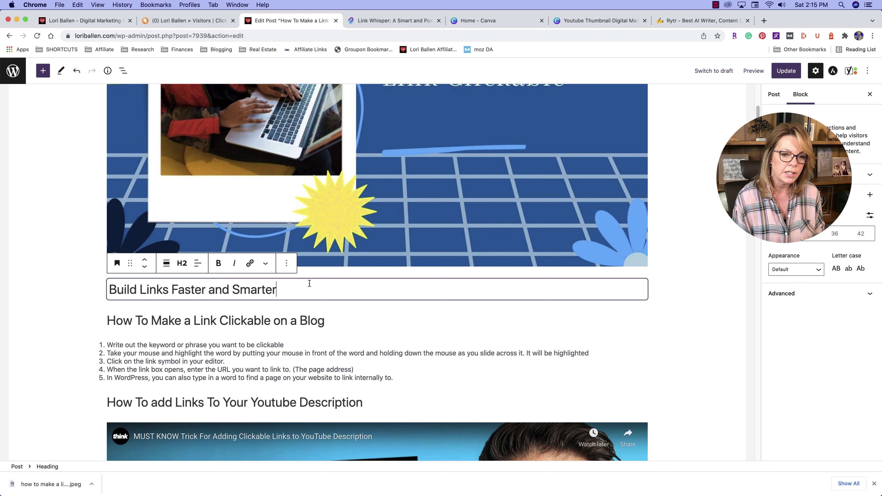
key(Return)
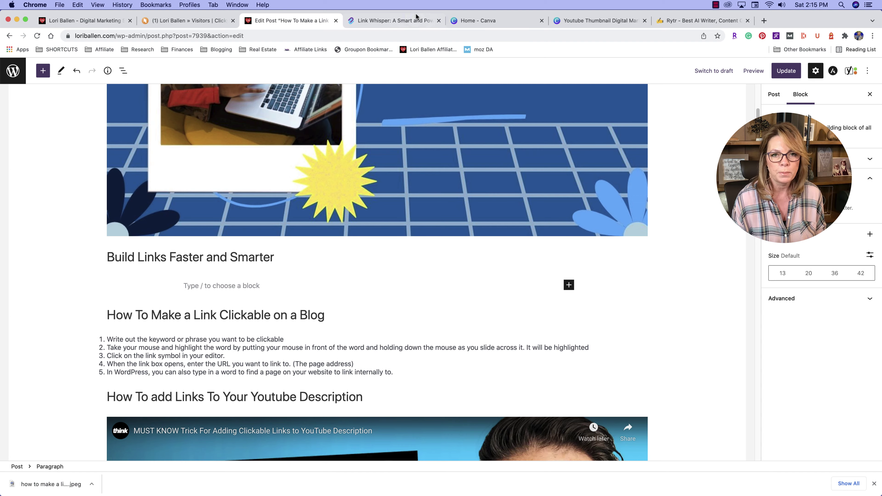
click(412, 22)
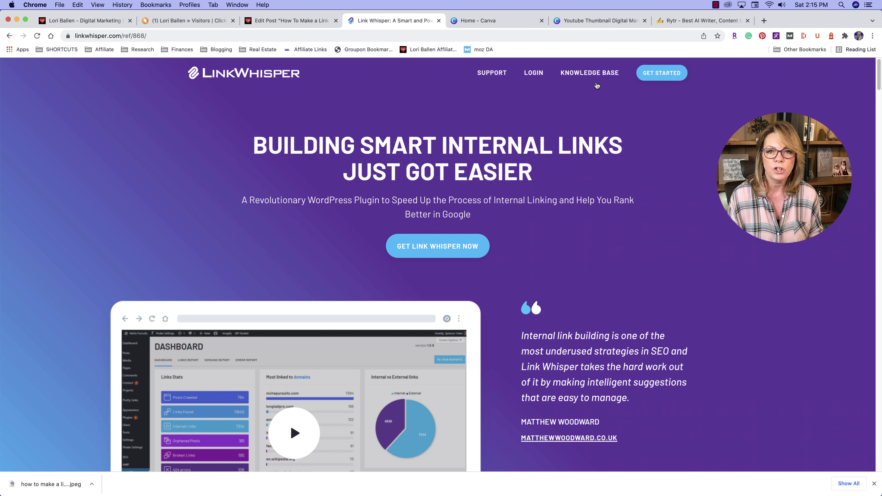
Load jasper.ai in a new tab, log in, and open the Product Description template
click(763, 20)
text(jasper.ai)
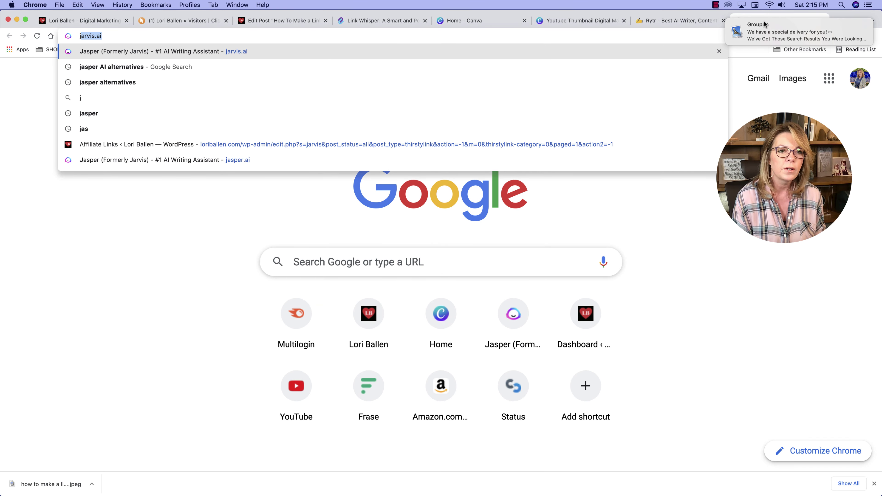
key(Return)
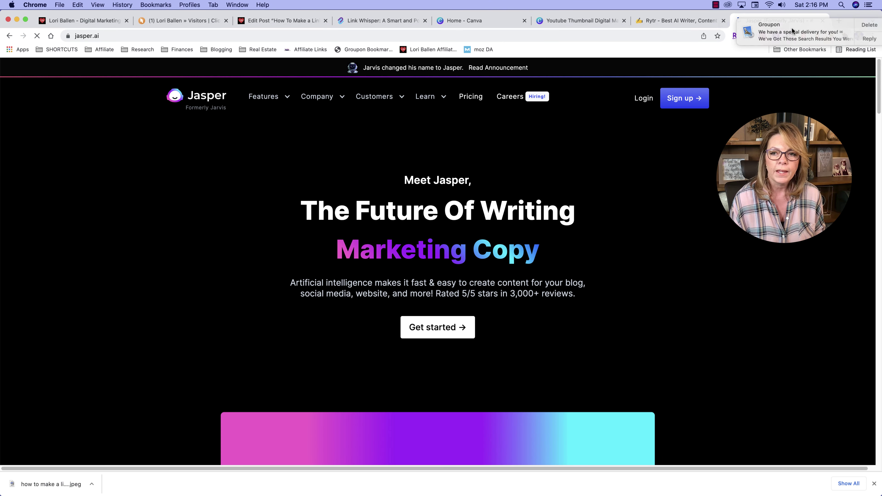
click(643, 100)
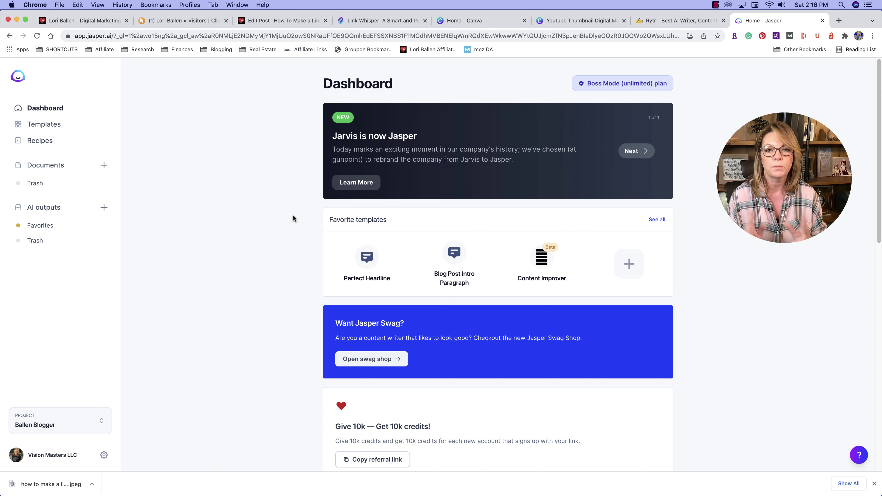
click(44, 124)
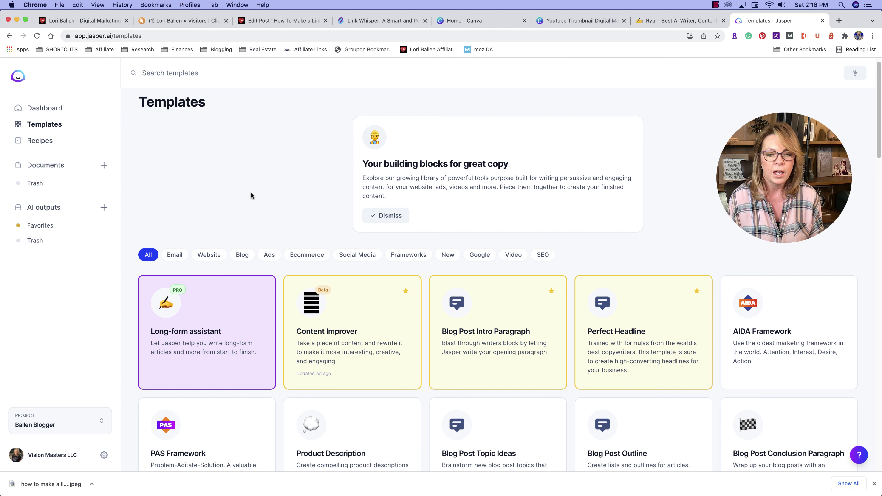
key(super+f)
text(product)
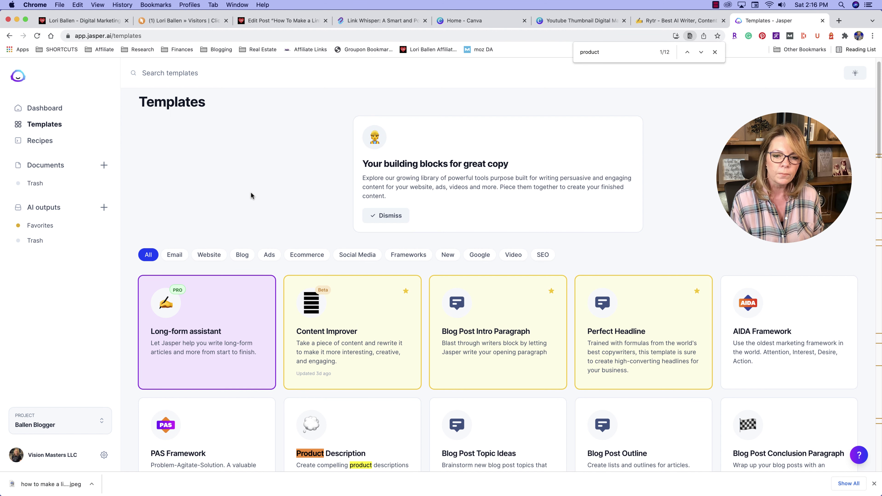
scroll(251, 192, down, 3)
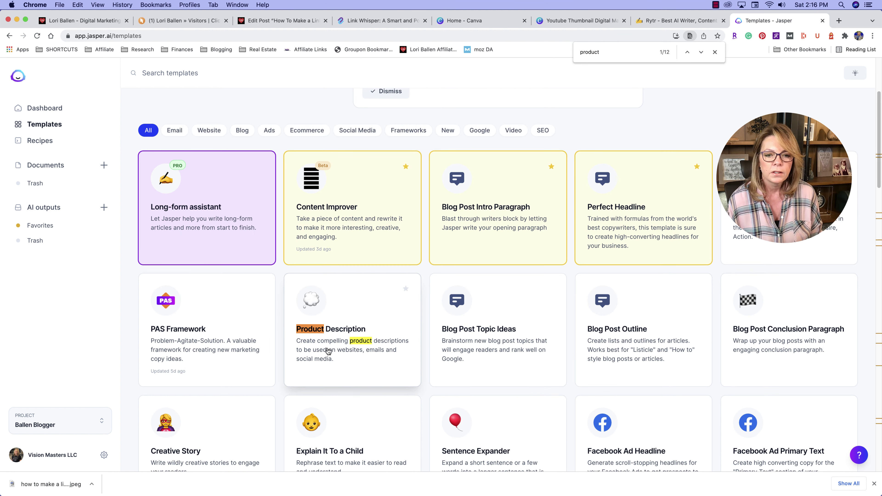
click(330, 337)
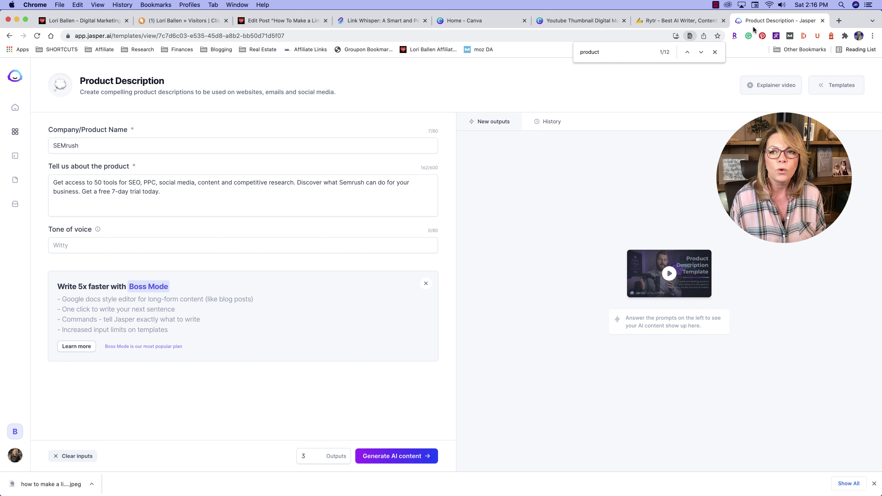
Change the product name from SEMrush to Link Whisper and paste Link Whisper's subtitle as the description
drag(752, 21, 472, 21)
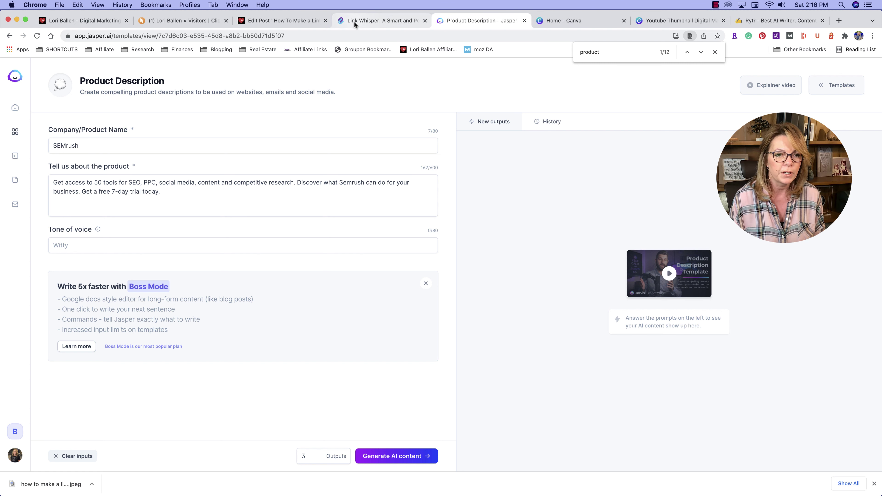
click(354, 22)
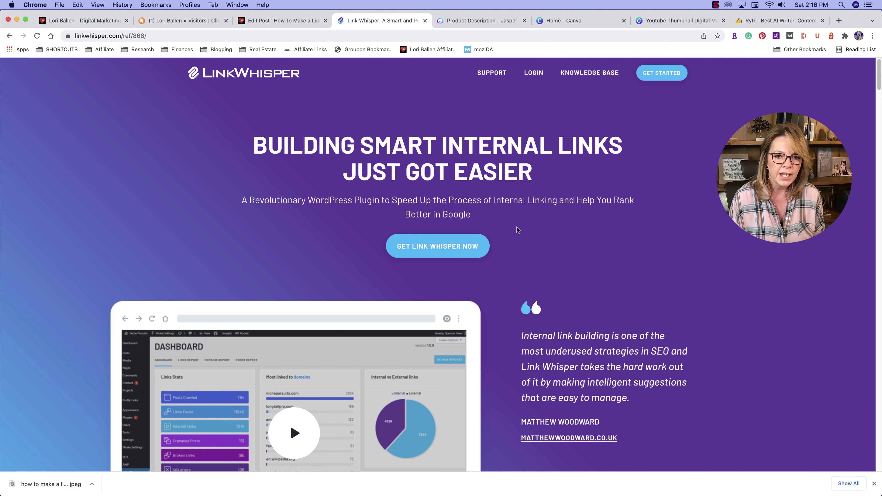
drag(498, 223, 246, 195)
key(super+c)
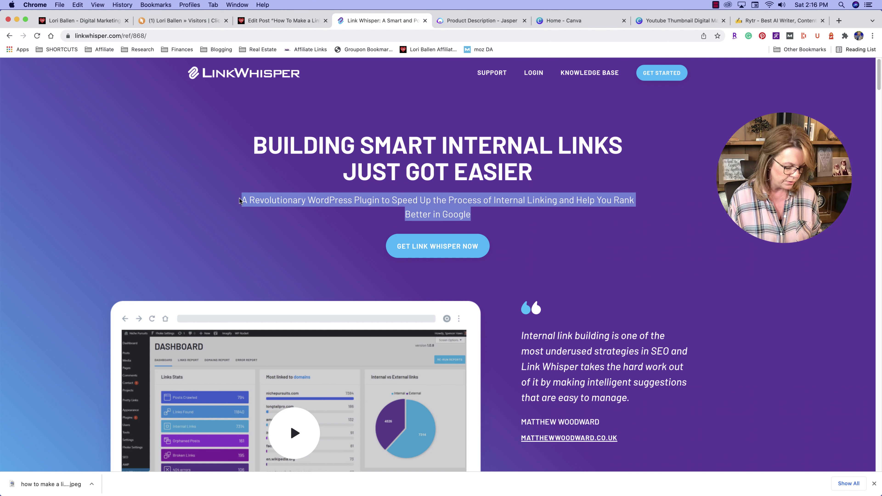
click(464, 20)
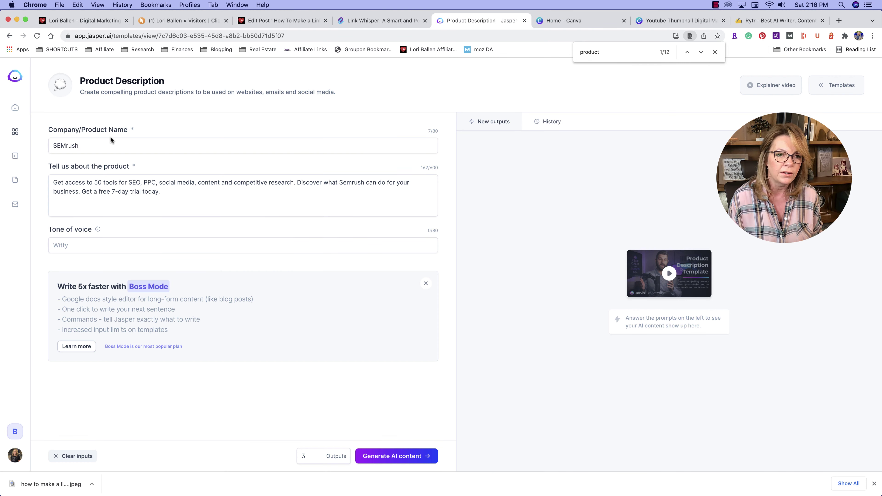
drag(83, 142, 52, 145)
text(Li)
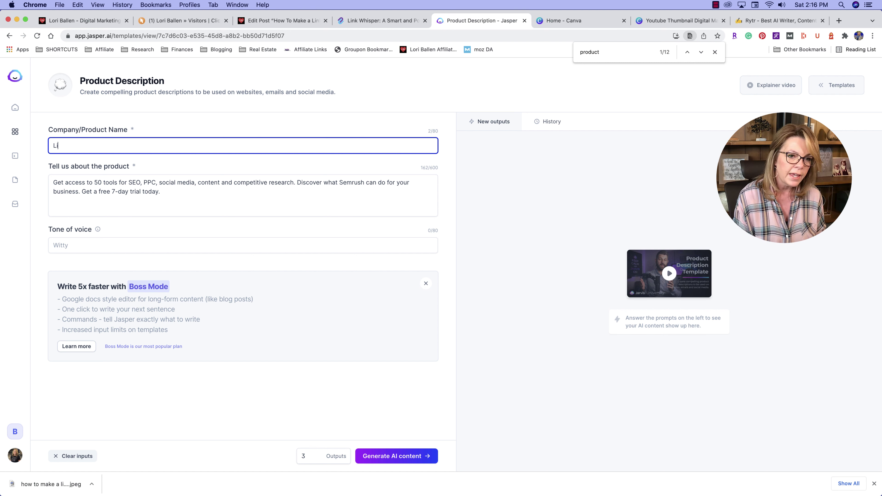
text(nk Whisper)
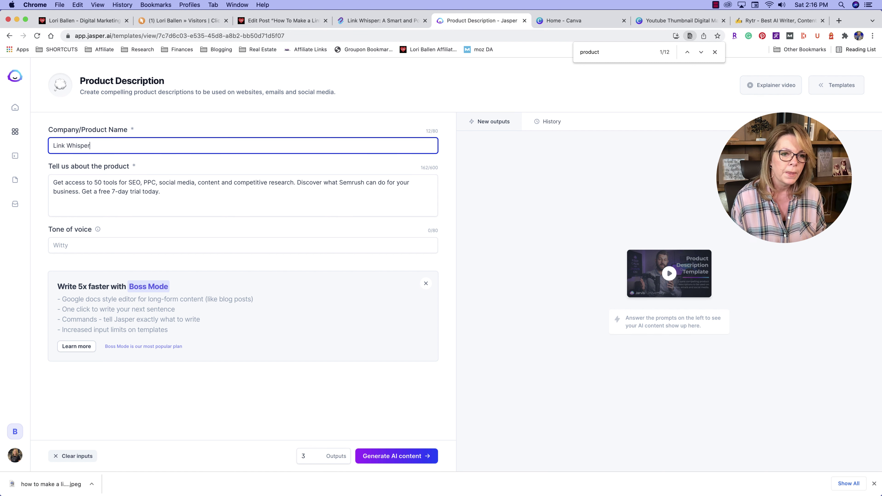
click(178, 189)
key(super+a)
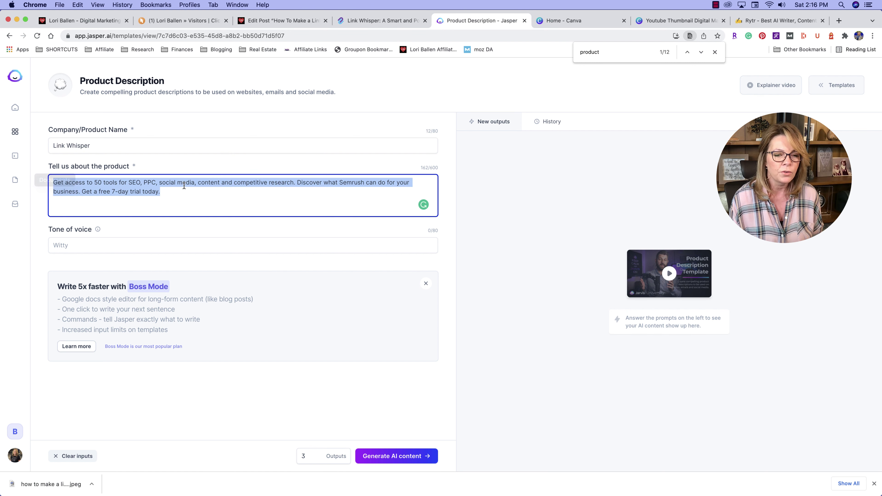
key(super+v)
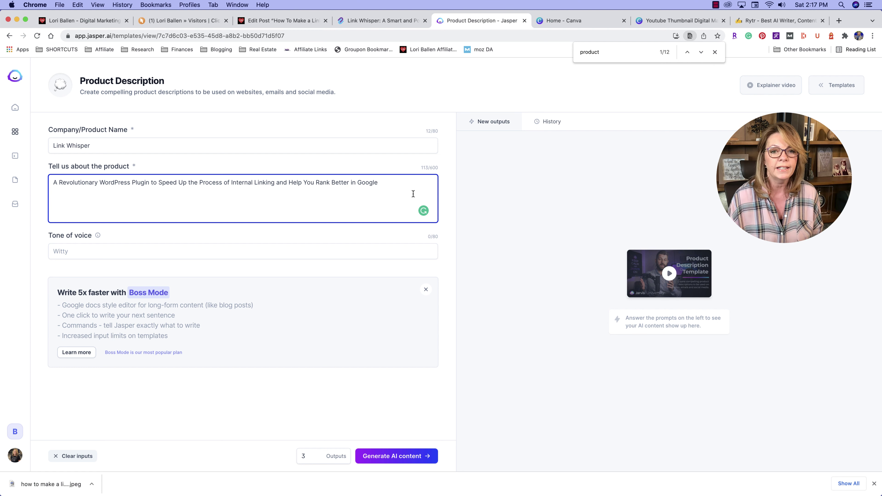
Append the Link Whisper testimonial quote to the product description
click(365, 20)
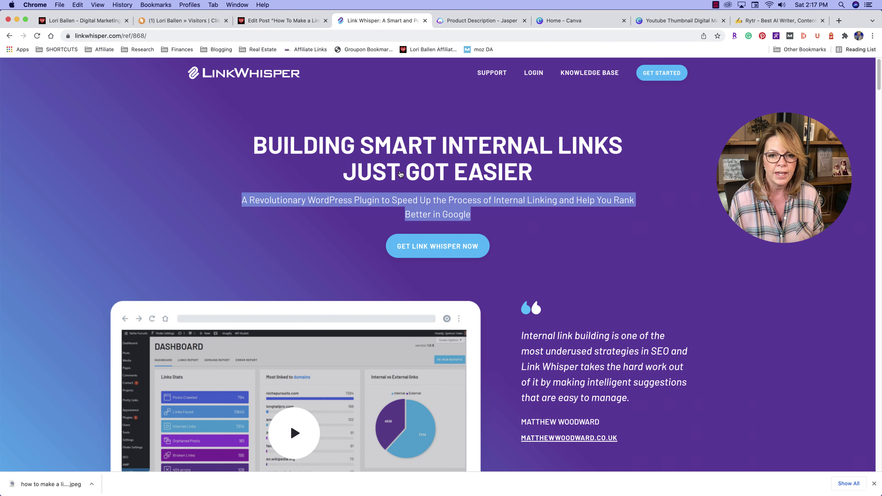
scroll(434, 273, down, 3)
drag(522, 216, 670, 290)
drag(519, 223, 645, 281)
drag(646, 281, 521, 216)
key(super+c)
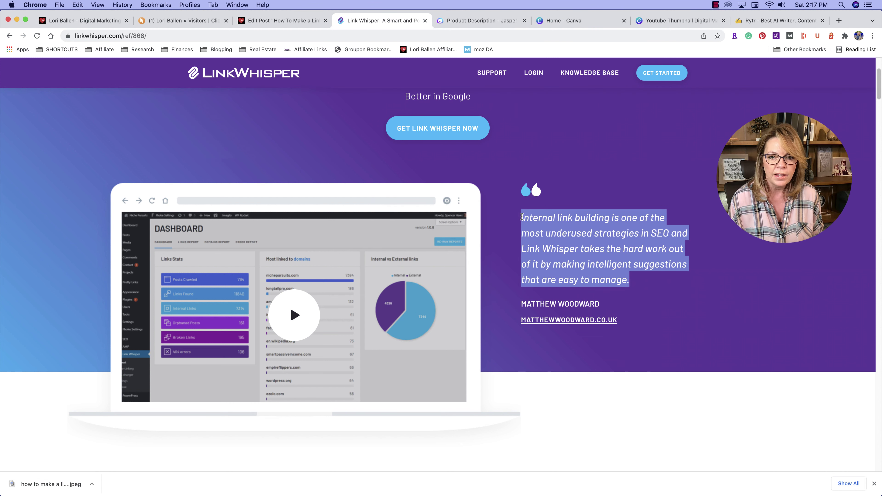
click(450, 21)
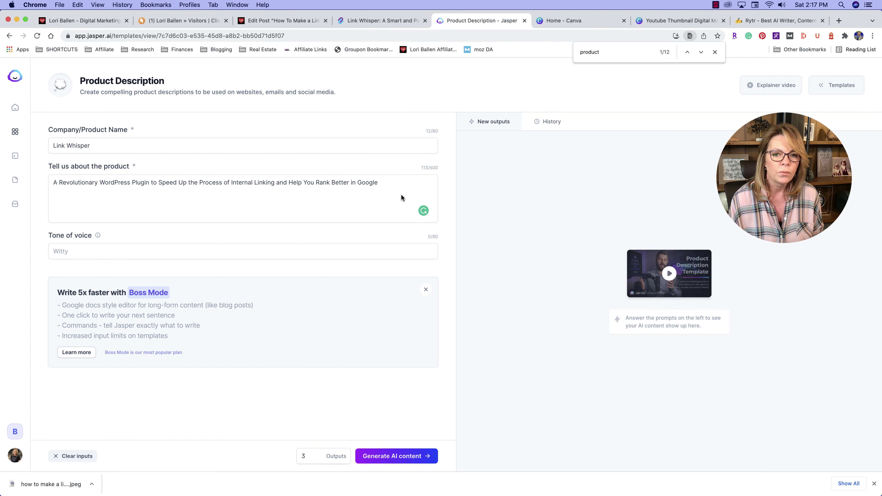
click(393, 181)
key(super+v)
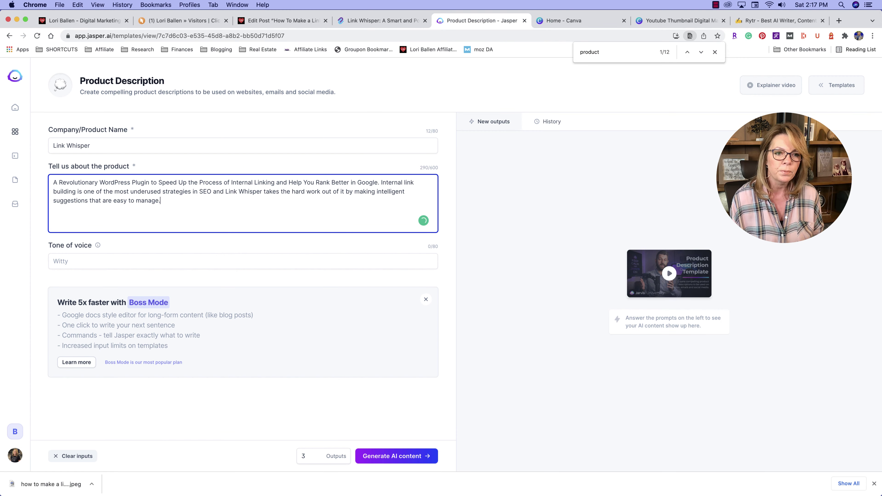
Append the automatic link suggestions paragraphs, filling the description to its 600-character limit
click(395, 20)
scroll(311, 307, down, 10)
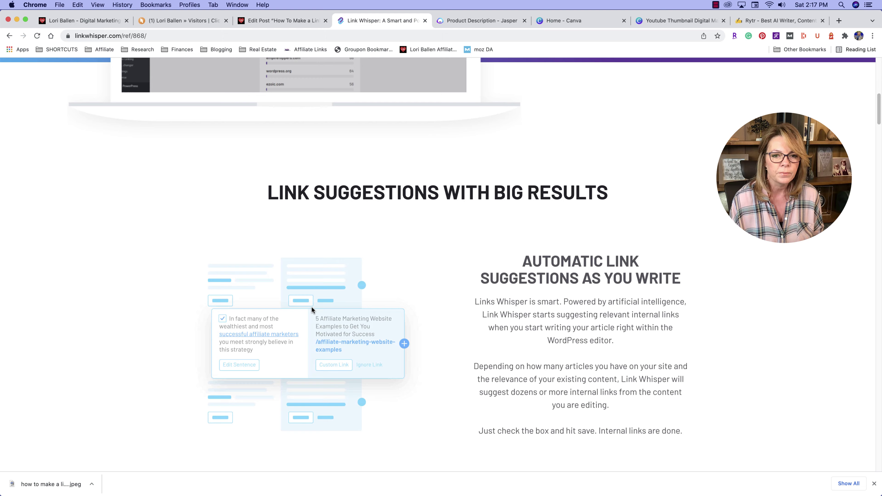
drag(472, 113, 691, 250)
click(445, 22)
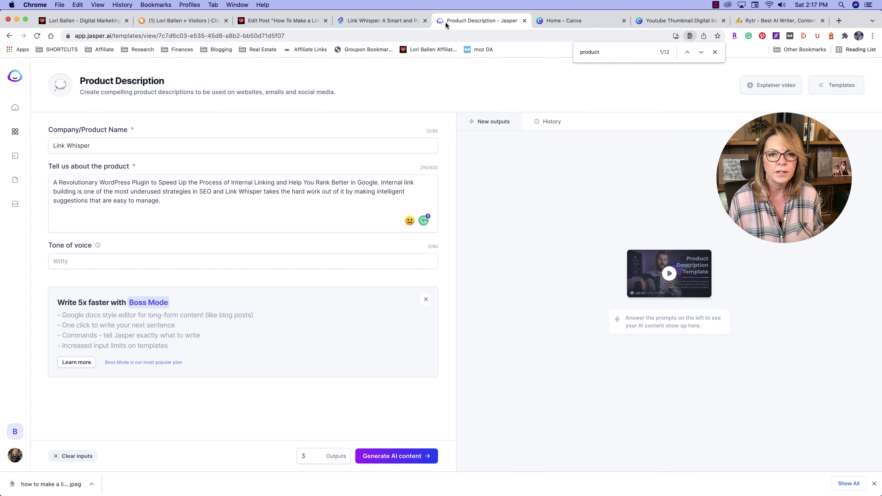
click(212, 197)
text(Links Whisper is smart. Powered by artificial intelligence, Link Whisper starts suggesting relevant internal links when you start writing your article right within the WordPress editor.  Depending on how many articles you have on your site and the relevance of your existing content, Link Whisper will suggest)
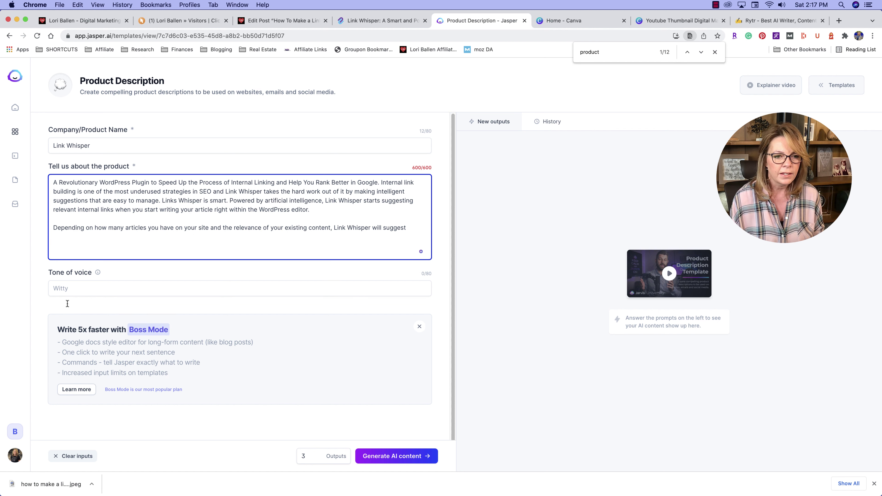
click(73, 289)
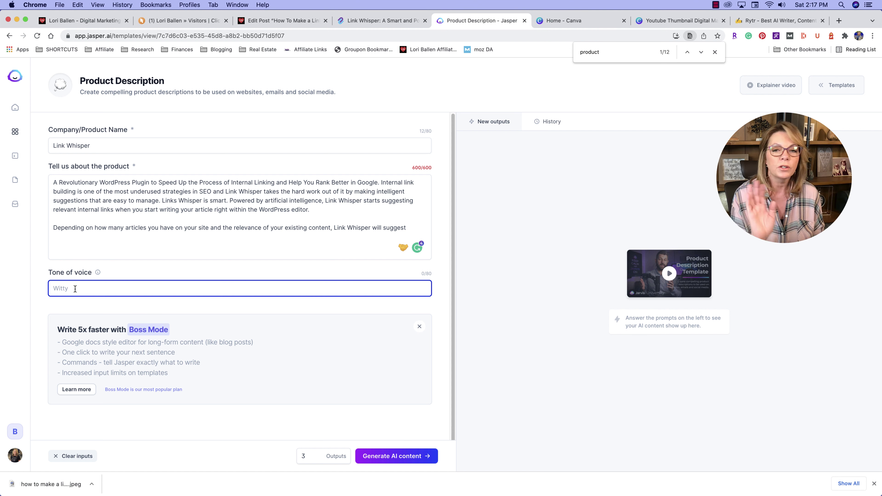
scroll(76, 289, down, 1)
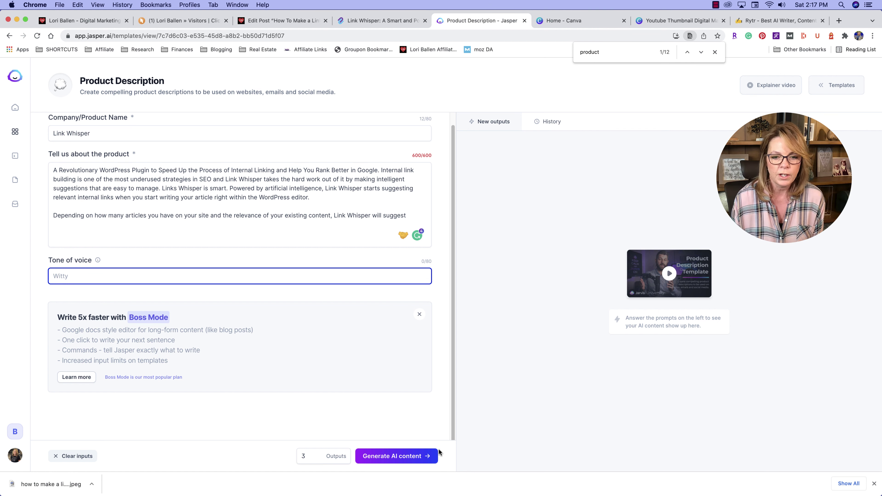
Generate the Link Whisper product descriptions in Jasper and review the form inputs
click(417, 456)
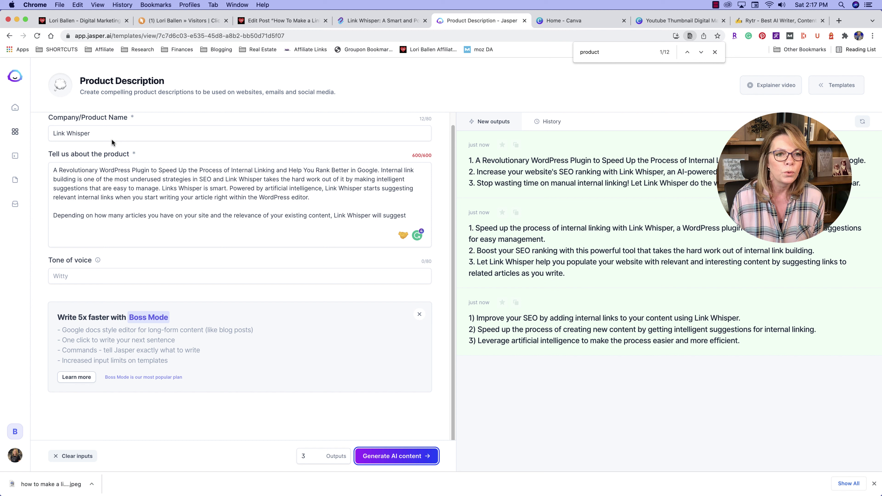
scroll(114, 142, up, 1)
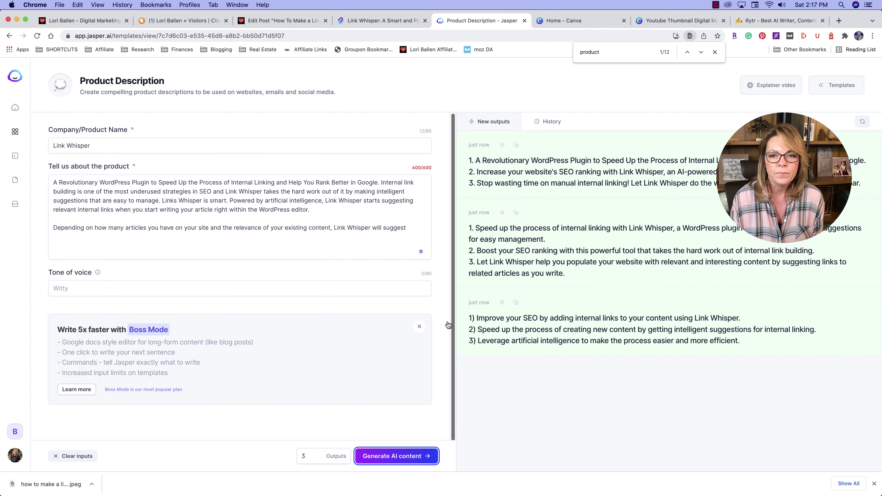
scroll(305, 366, down, 2)
scroll(293, 365, up, 2)
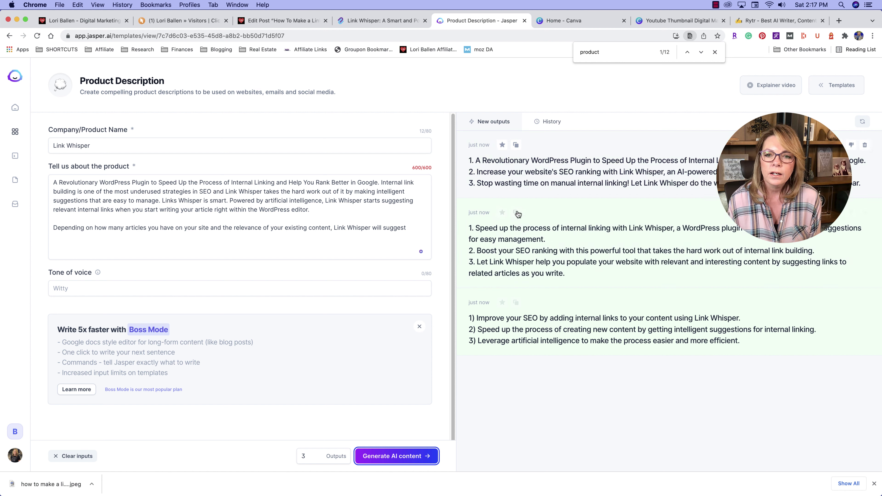
click(80, 151)
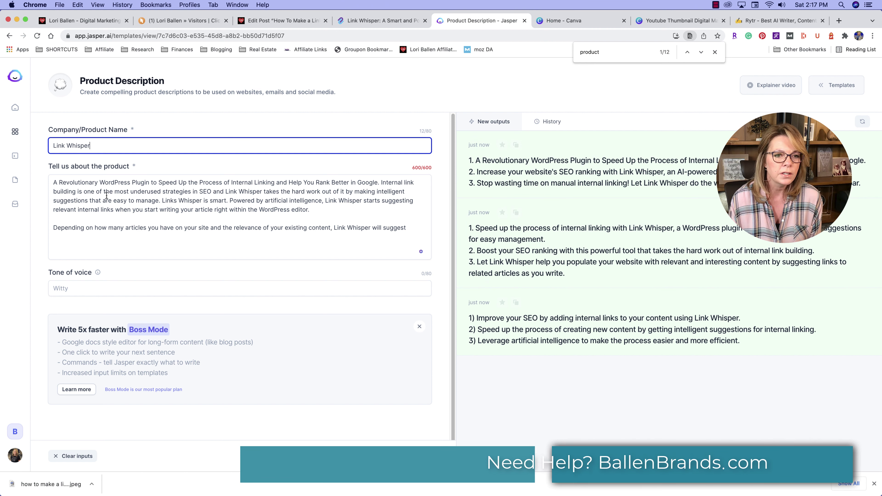
scroll(347, 412, down, 2)
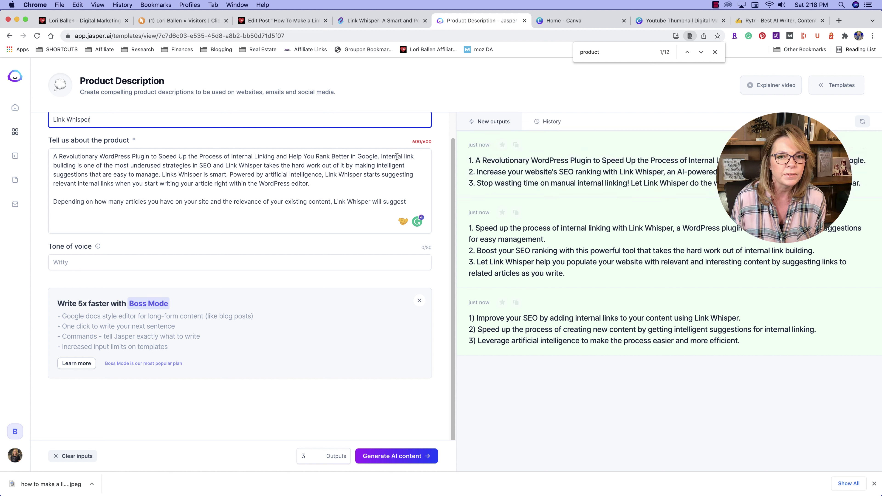
drag(398, 156, 66, 144)
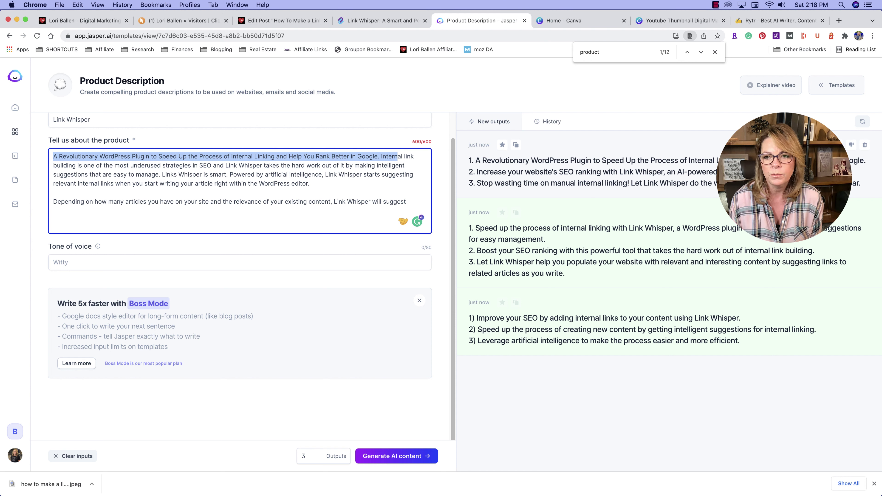
Open the first generated output and select its second sentence about SEO ranking
click(729, 172)
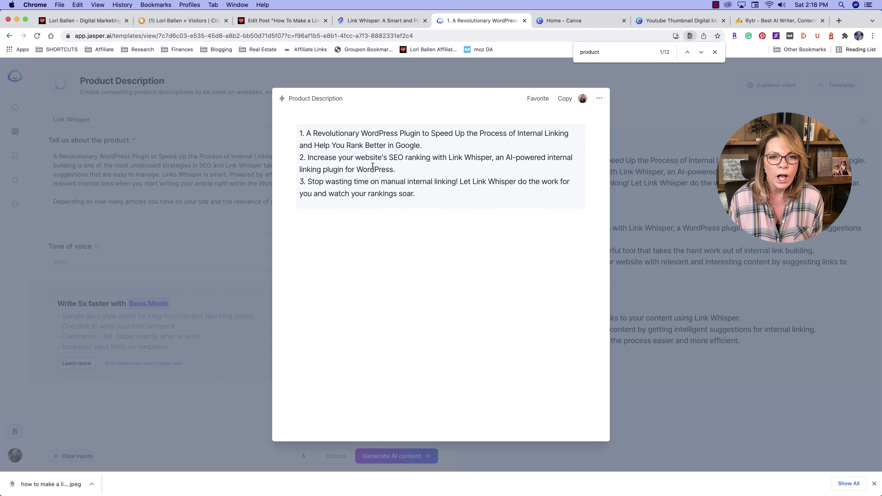
drag(308, 158, 394, 169)
key(super+c)
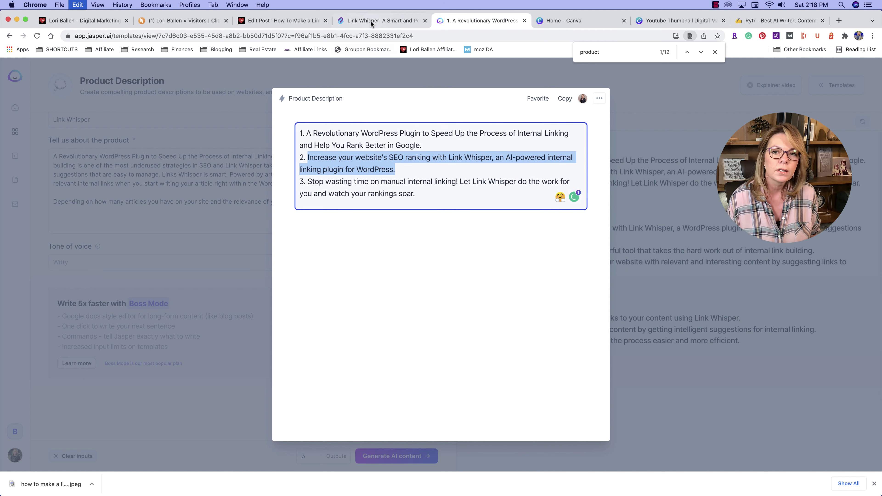
click(368, 19)
Paste Jasper's SEO-ranking and time-saving sentences into the paragraph under 'Build Links Faster and Smarter'
click(267, 23)
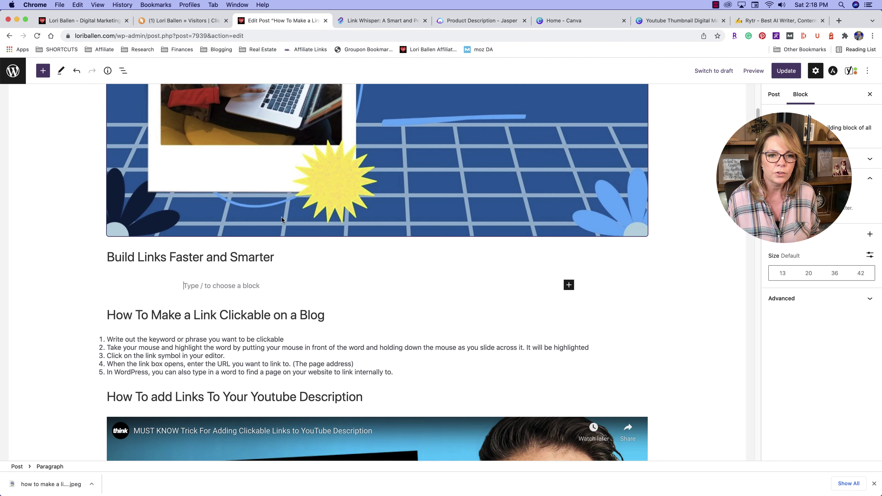
click(208, 285)
key(super+v)
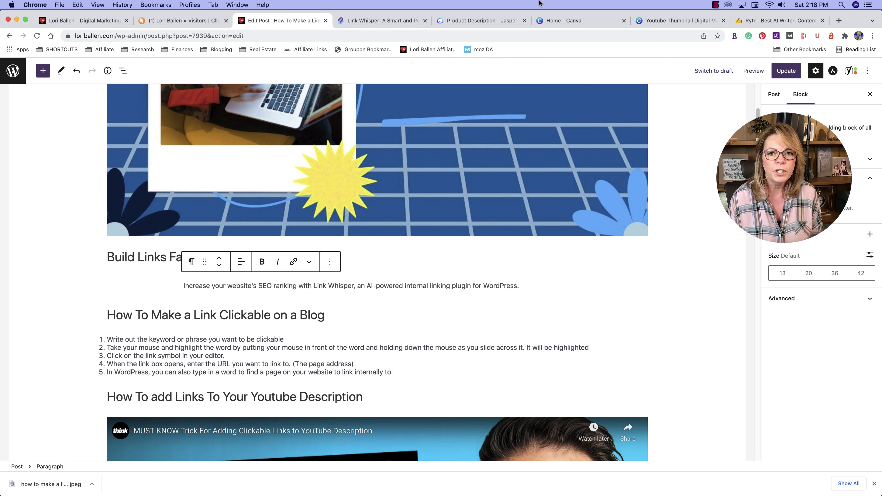
click(445, 20)
drag(307, 181, 406, 201)
key(super+c)
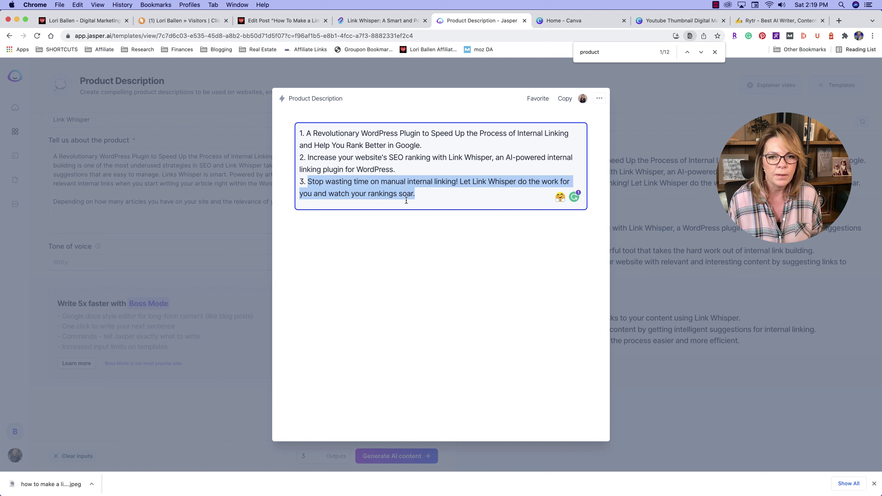
click(360, 21)
click(270, 20)
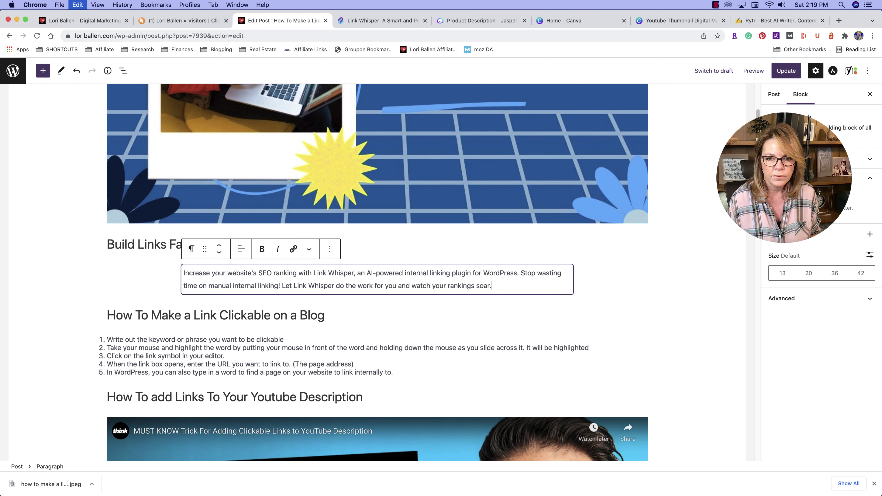
key(super+v)
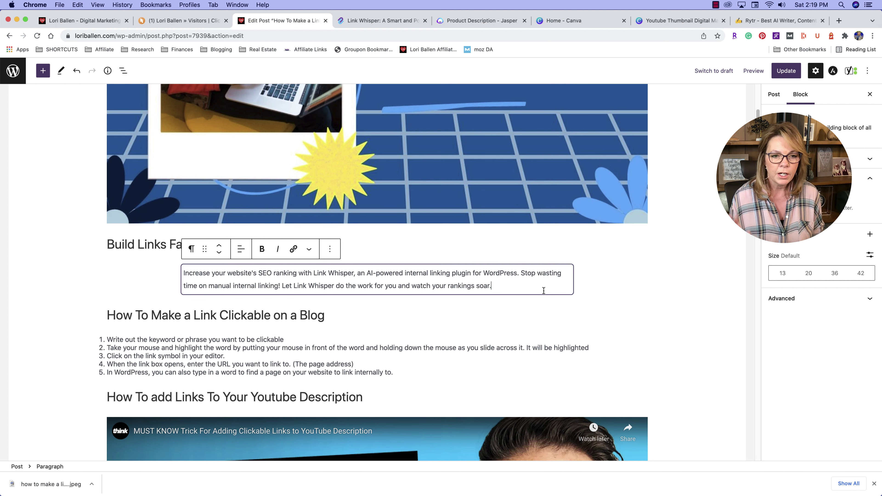
Insert a Buttons block below the Link Whisper paragraph
key(Return)
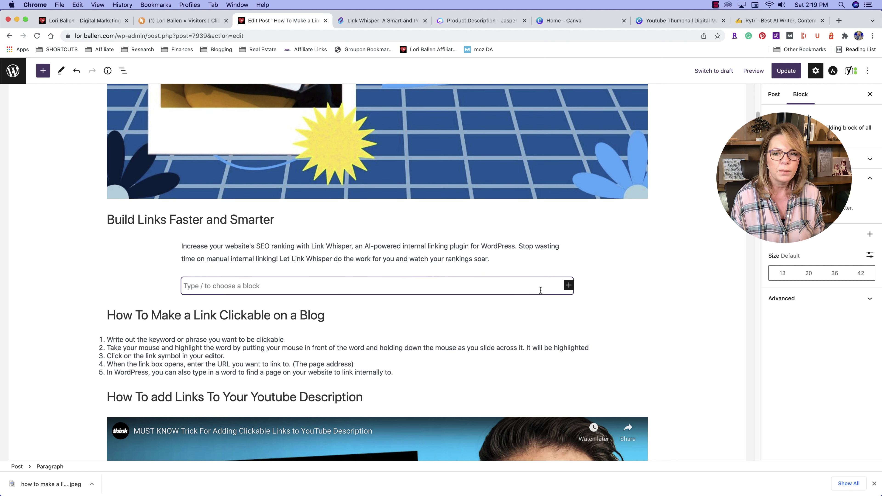
click(569, 285)
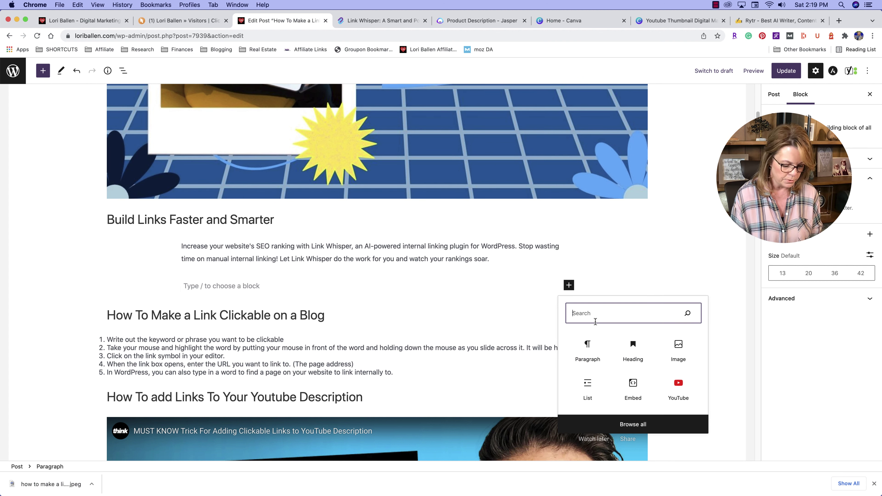
text(link)
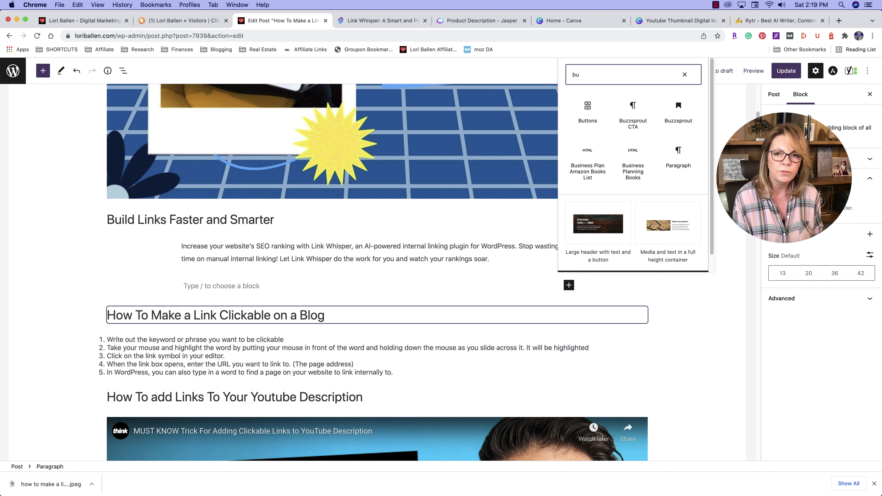
key(BackSpace)
key(BackSpace)
key(BackSpace)
key(BackSpace)
text(bu)
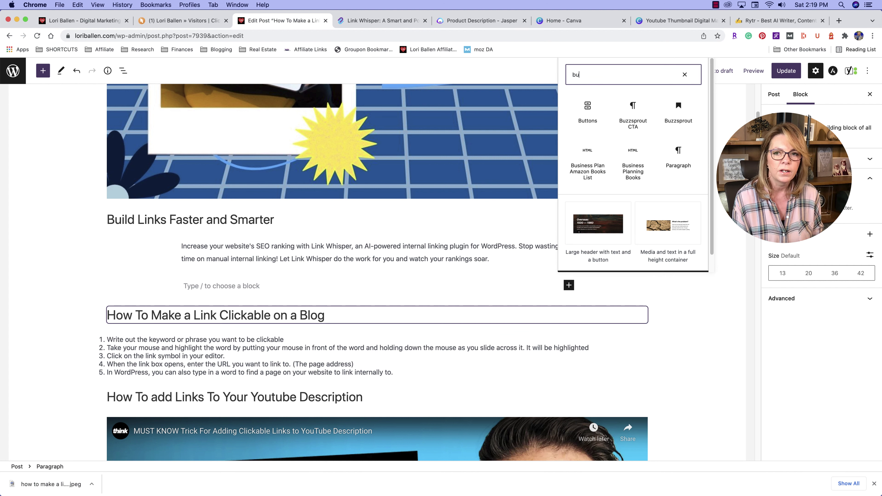
text(t)
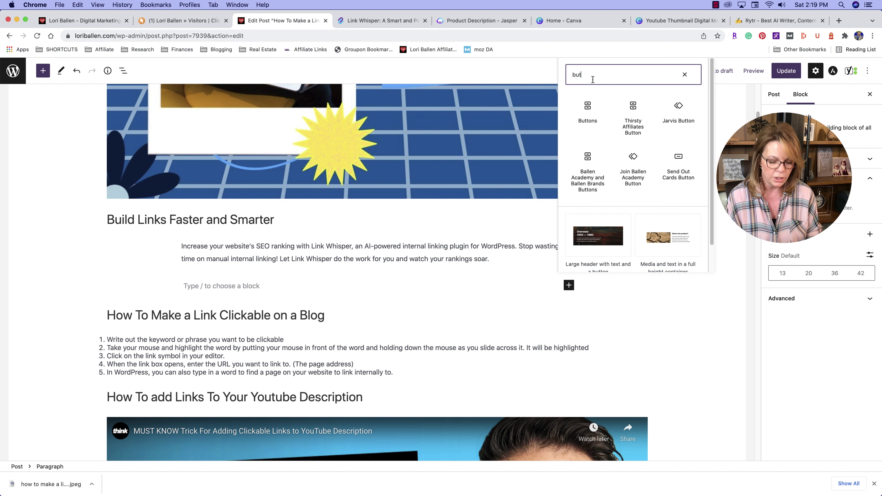
key(BackSpace)
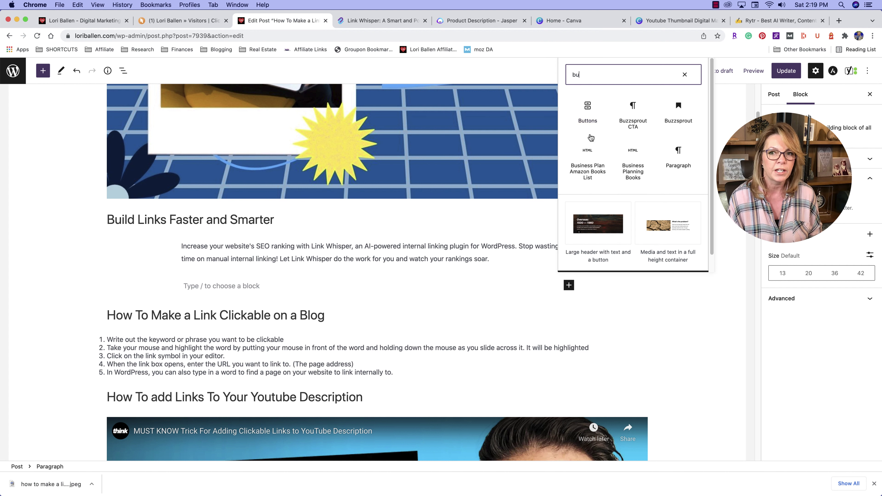
click(587, 112)
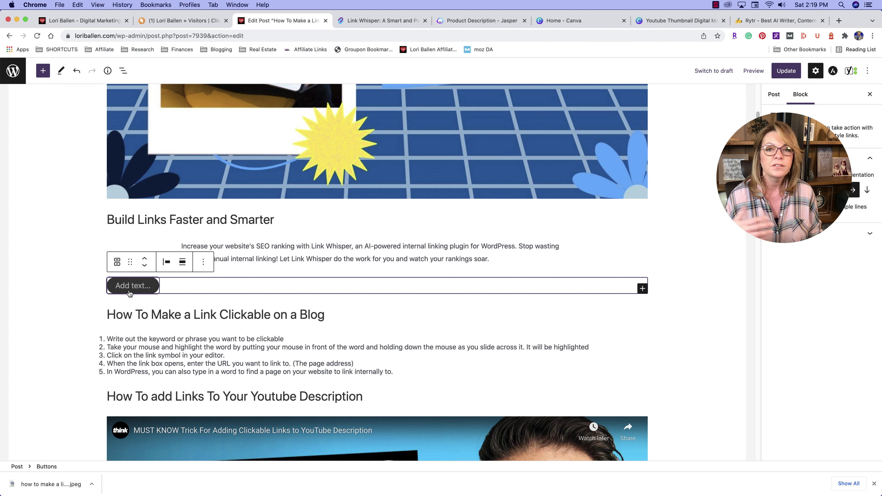
Label the button 'Get Started with Link Whisper Now', checking the Link Whisper site's wording first
click(362, 21)
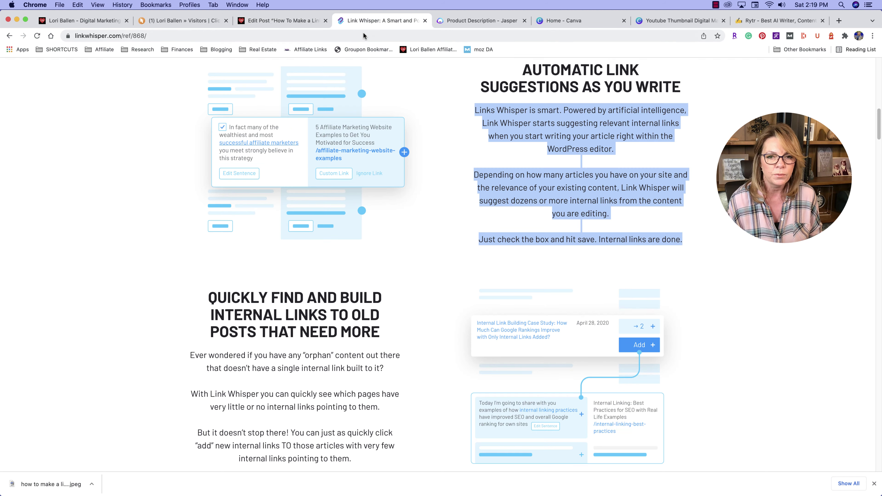
scroll(504, 202, up, 10)
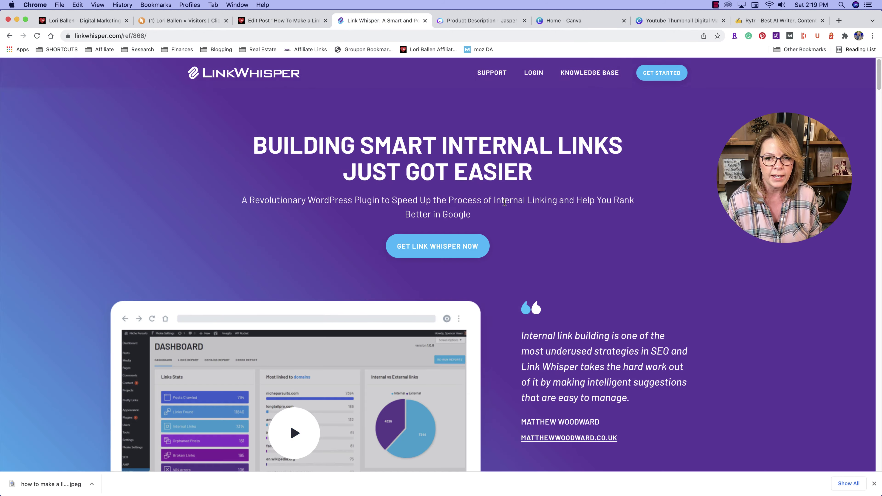
scroll(504, 202, down, 20)
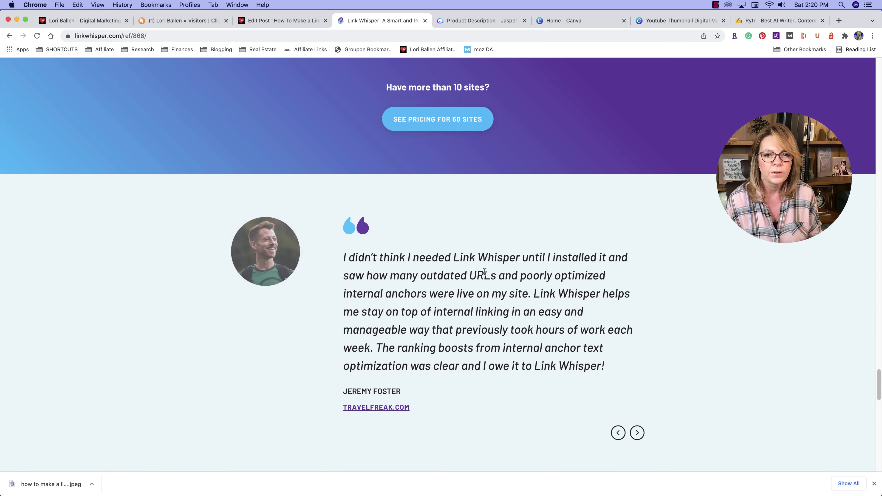
click(292, 21)
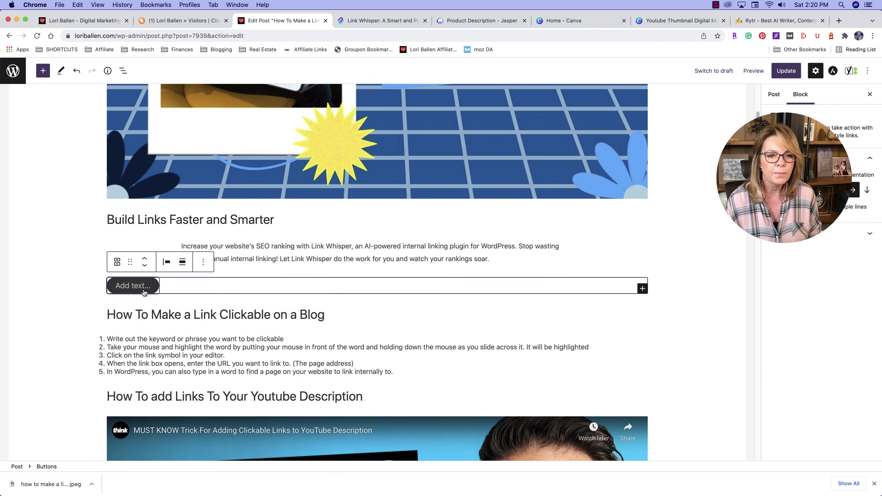
click(134, 289)
text(Get STart)
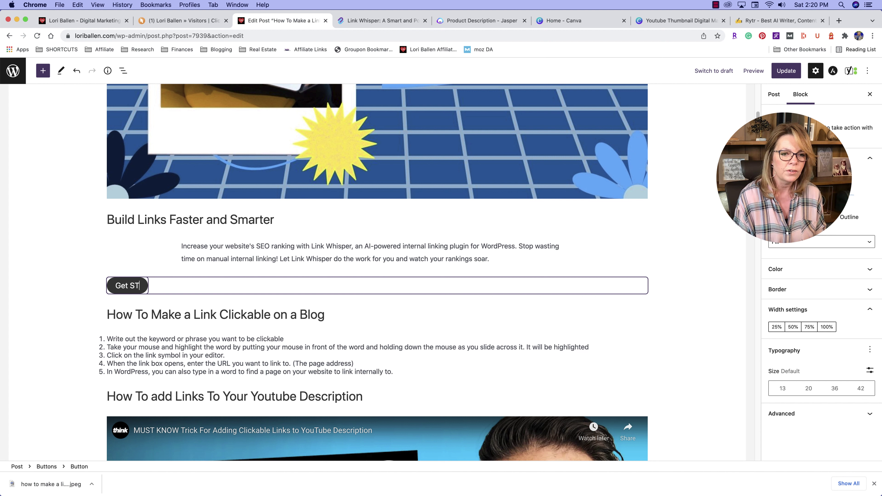
key(BackSpace)
key(BackSpace)
key(BackSpace)
key(BackSpace)
text(targ)
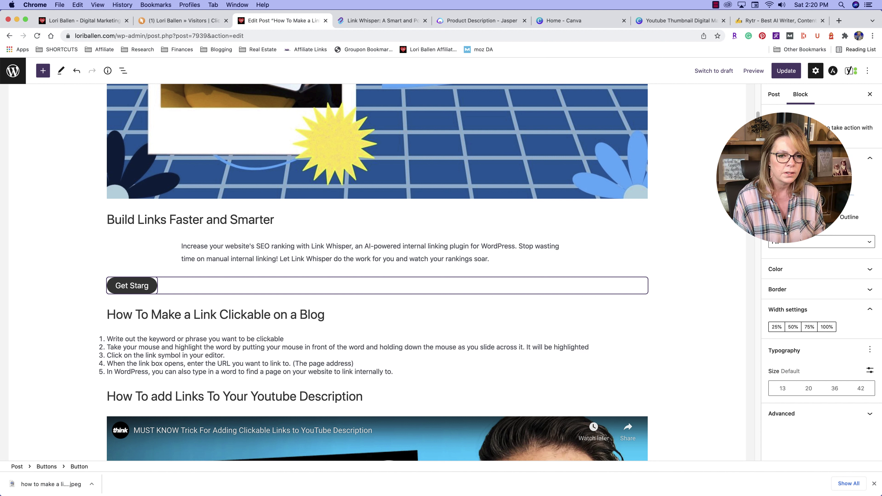
key(BackSpace)
text(ted wi)
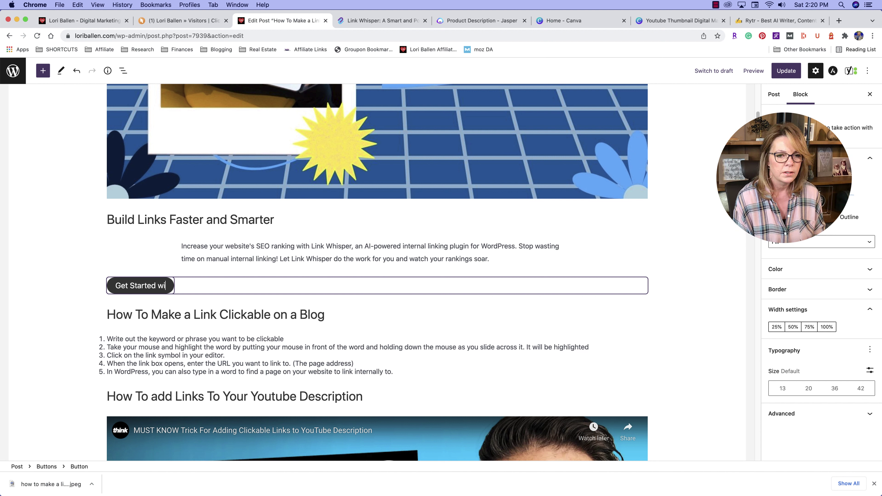
text(th Link Whispe)
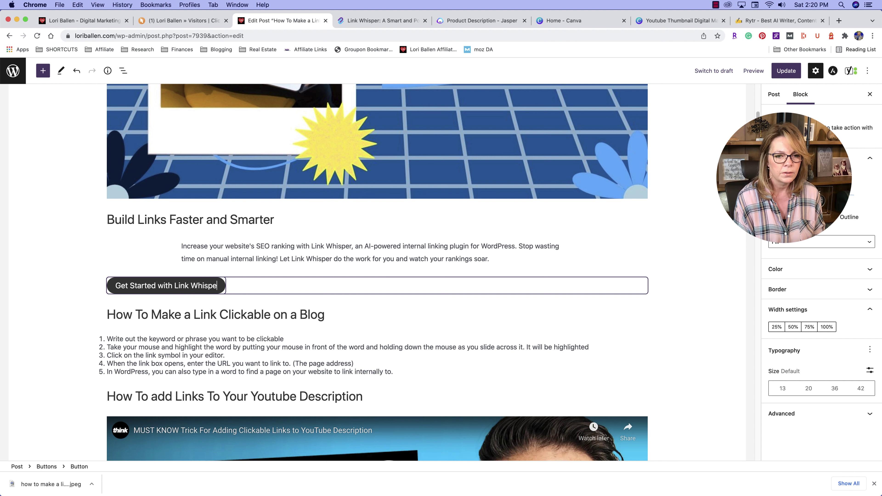
text(r Now)
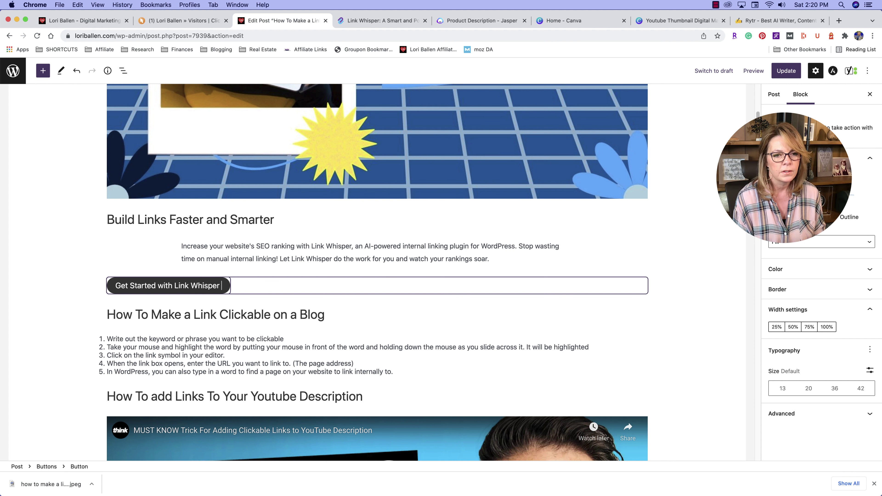
click(656, 300)
click(213, 290)
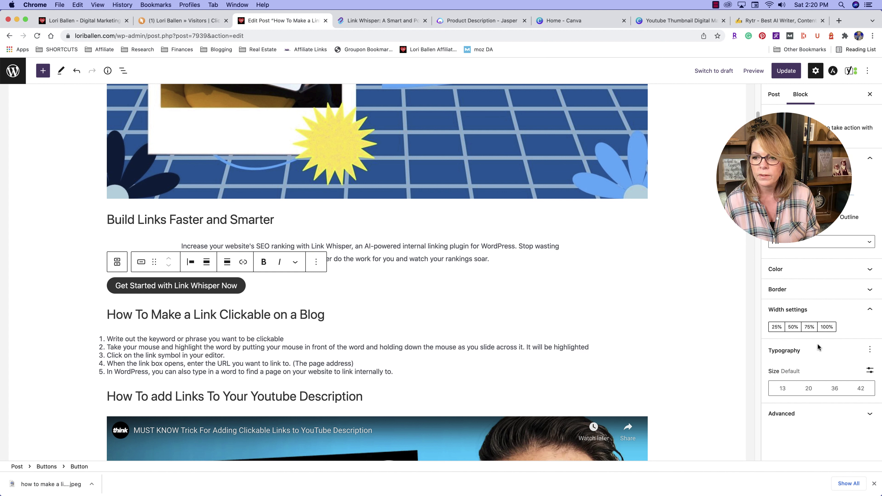
Try the button at 100%, 75%, 50% and 25% widths, then center-align it
click(826, 330)
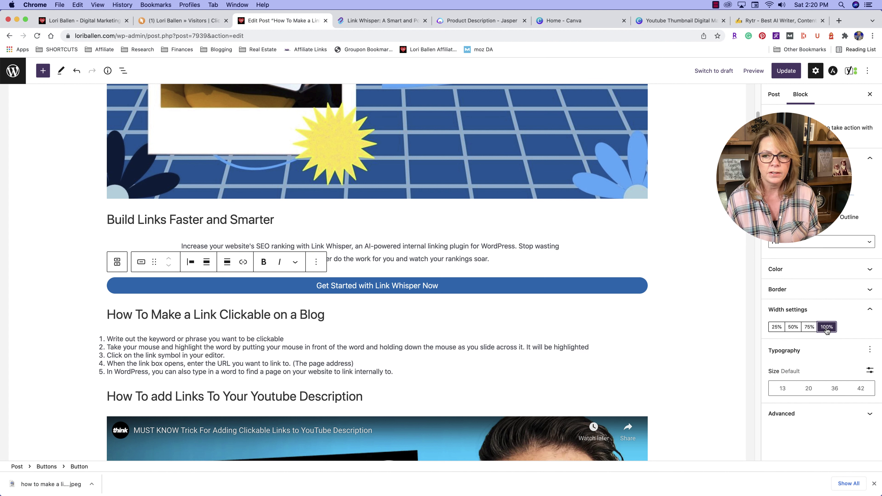
click(809, 328)
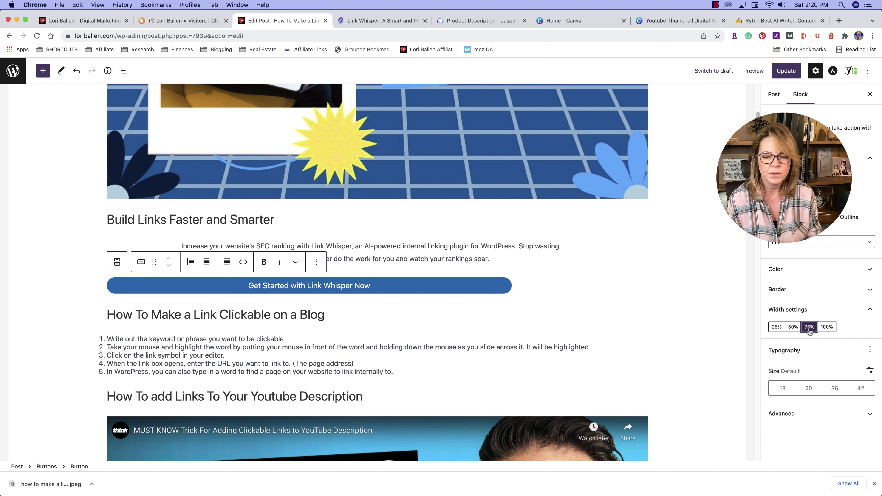
click(793, 328)
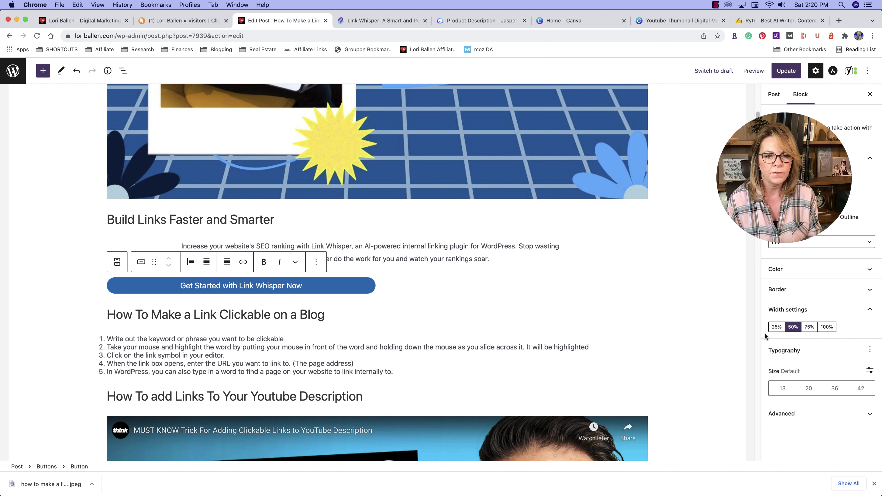
click(776, 330)
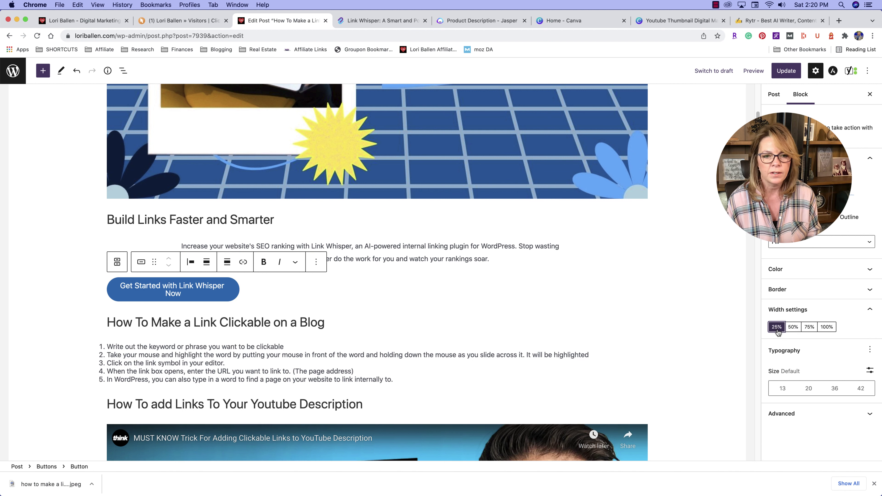
click(208, 264)
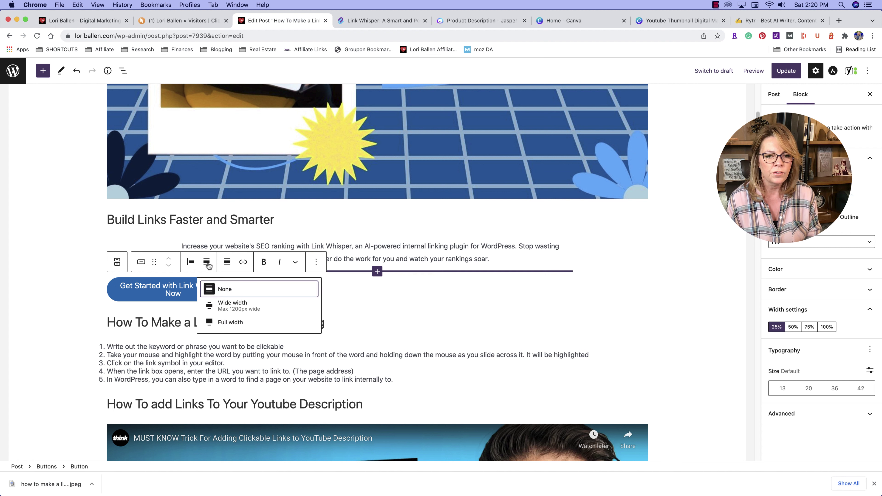
click(227, 262)
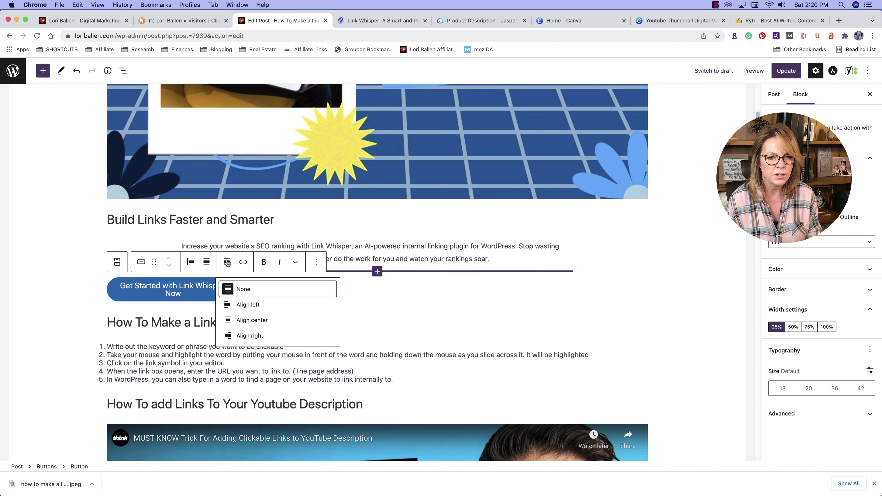
click(250, 321)
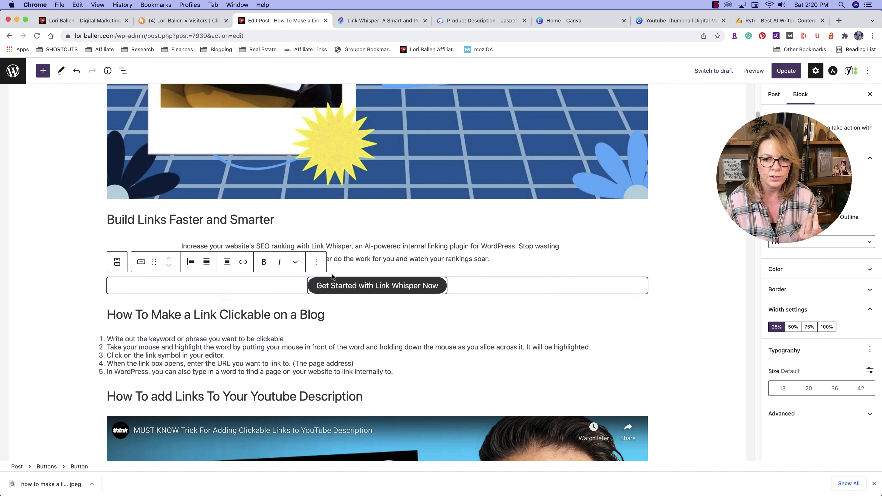
Set the button width to 100% and justification to None so it fills the row
click(791, 327)
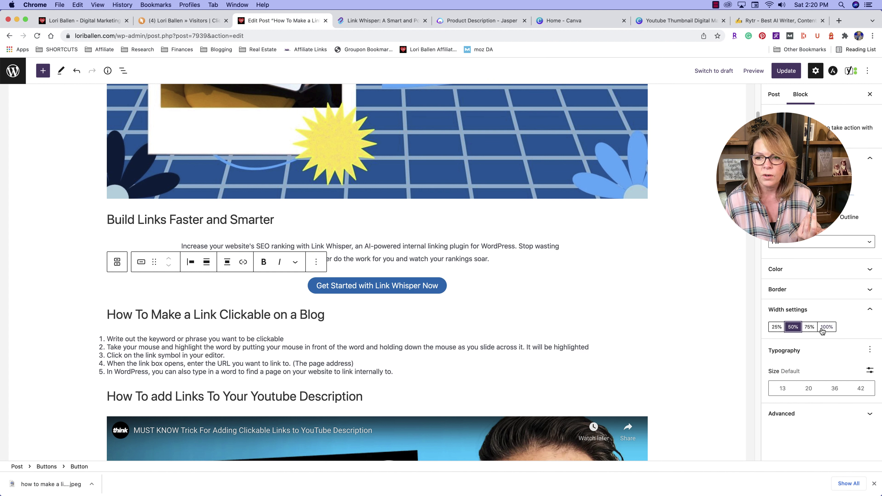
click(825, 327)
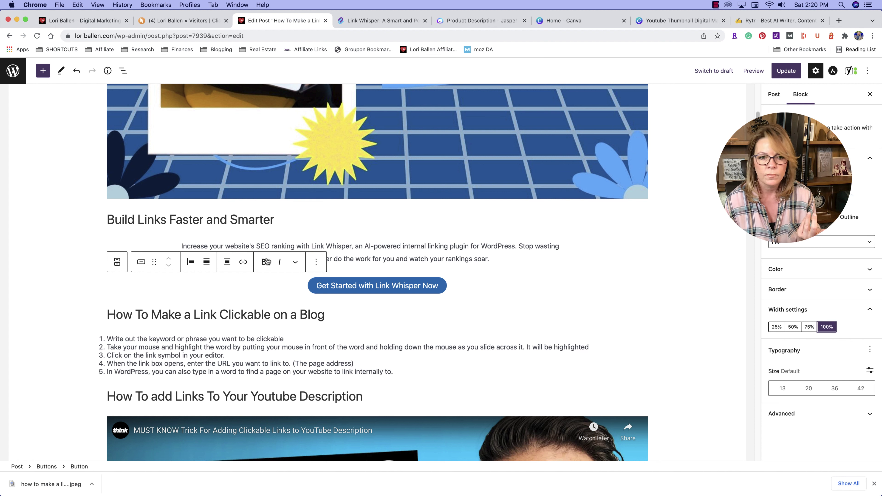
click(226, 262)
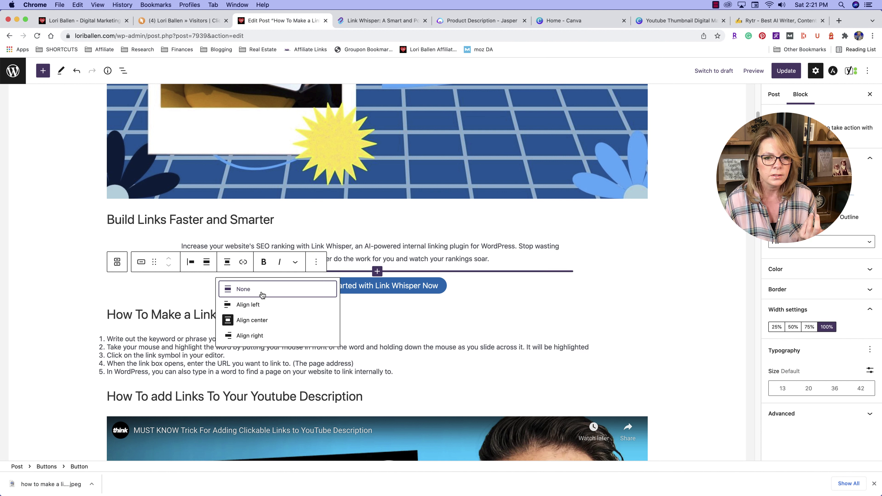
click(247, 304)
click(227, 263)
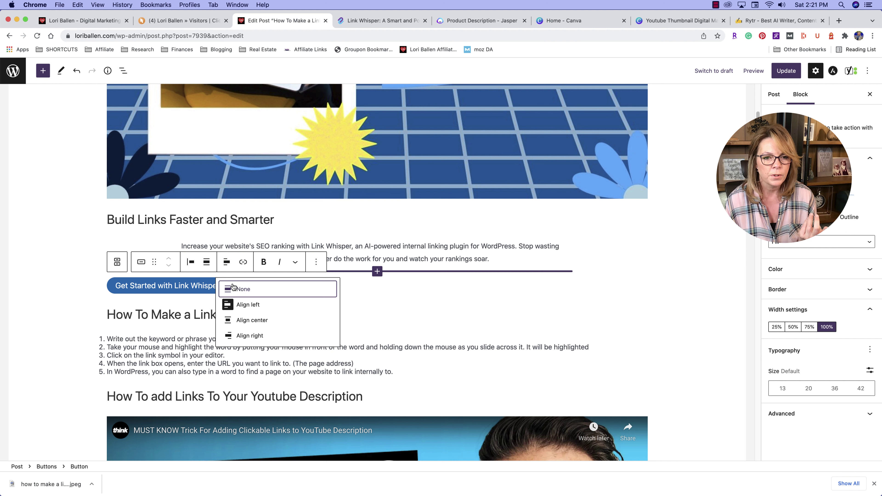
click(240, 291)
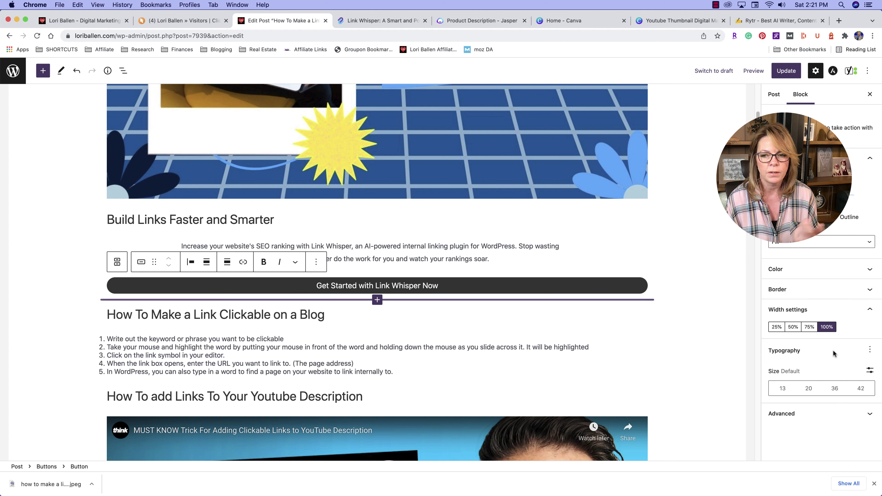
Select the 'Get Started with Link Whisper Now' button block and place the cursor in its text
click(703, 325)
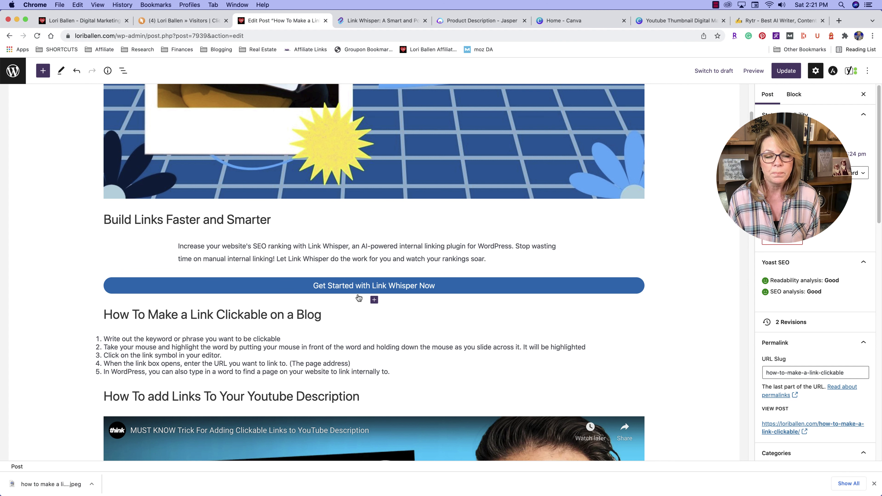
click(371, 288)
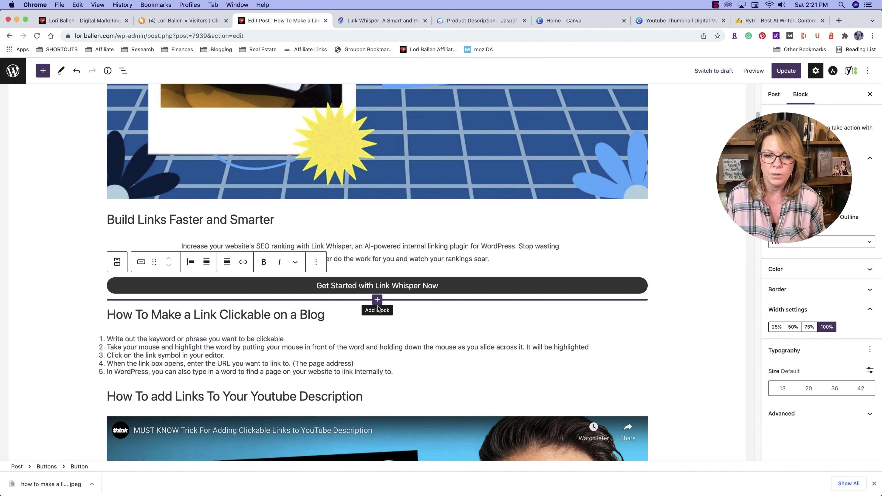
click(377, 291)
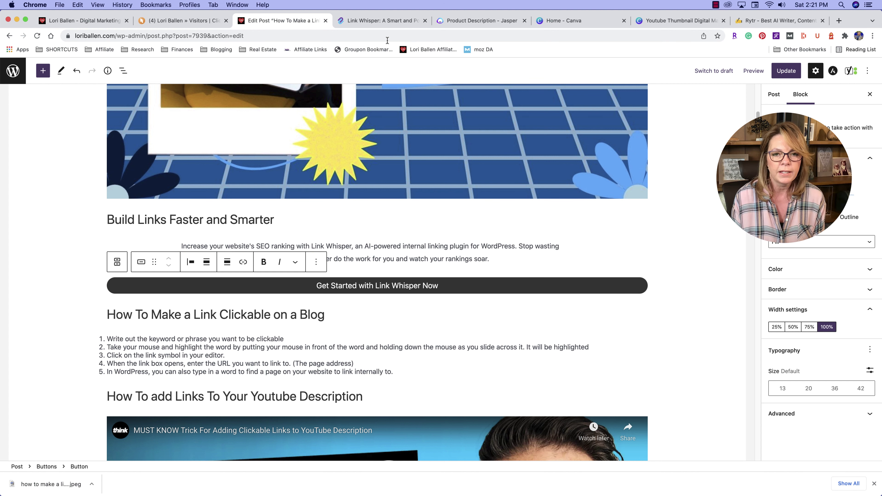
Open the affiliate links bookmark in a new tab placed beside the Edit Post tab
right_click(425, 49)
click(461, 55)
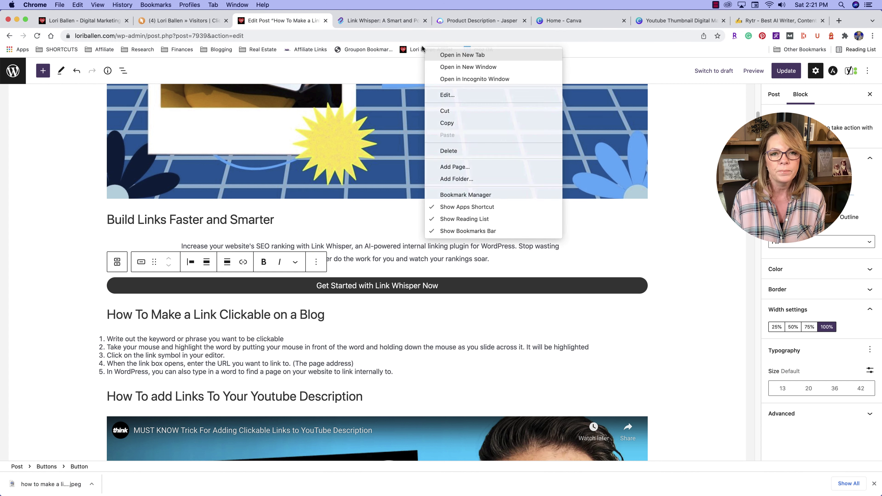
drag(770, 20, 330, 21)
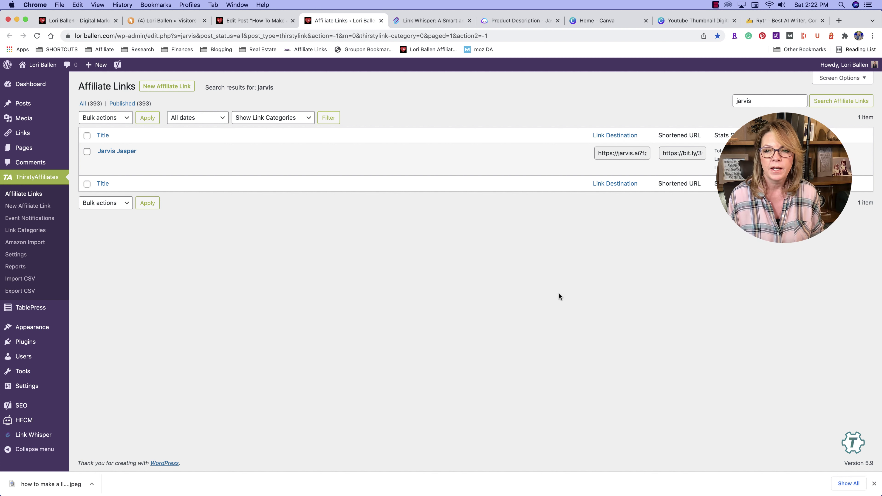
Search Affiliate Links for 'link whisper', select its shortened URL, then switch tabs
double_click(763, 101)
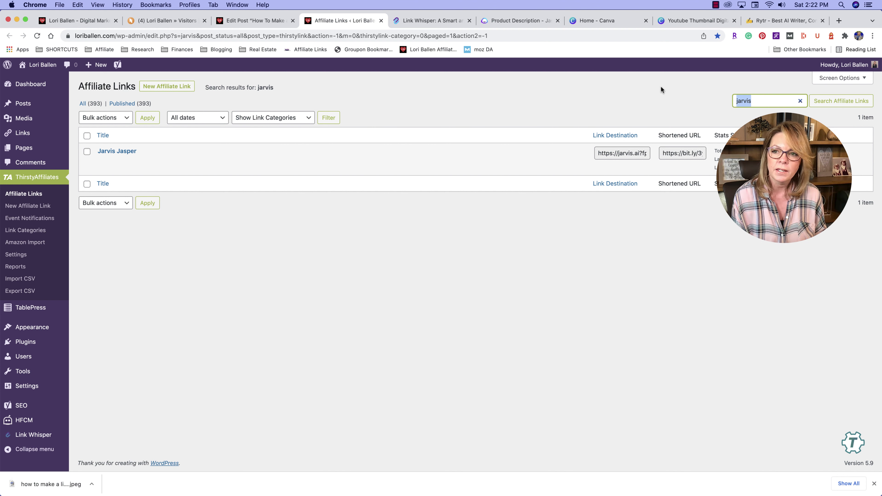
text(link whisper)
key(Return)
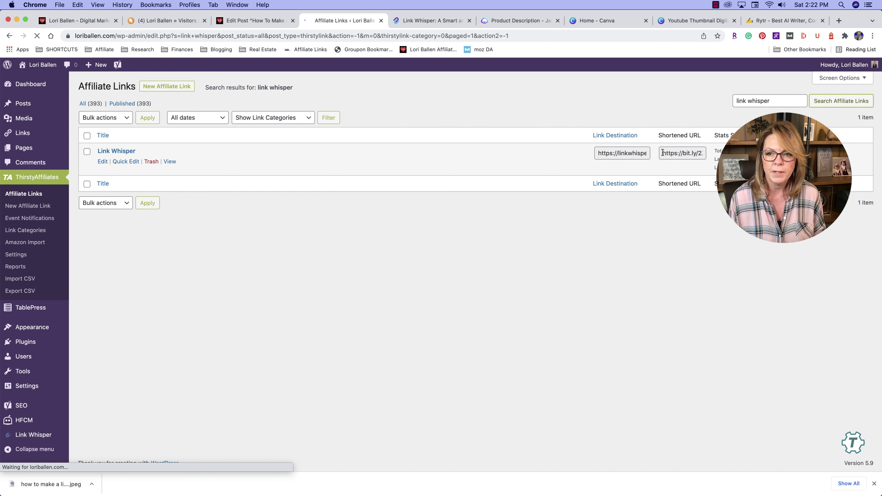
click(671, 153)
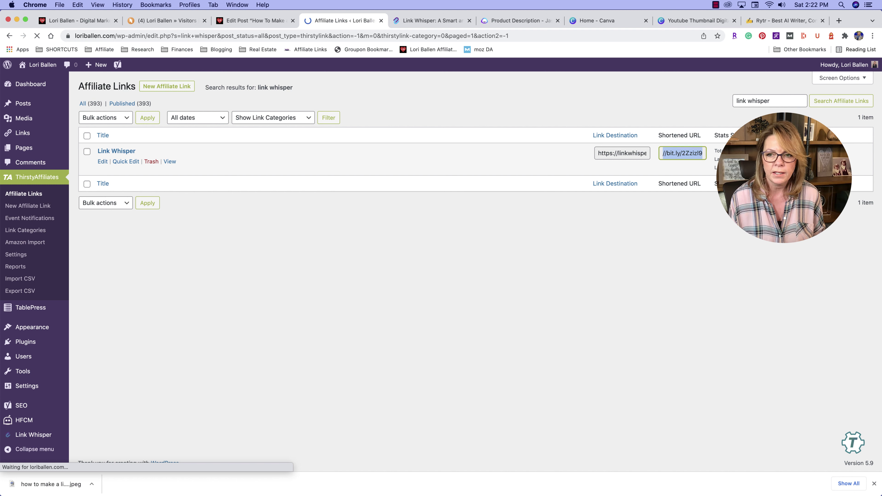
click(438, 21)
Copy the shortened URL bit.ly/2Zzizl9 from Affiliate Links and apply it as the button's link
click(249, 21)
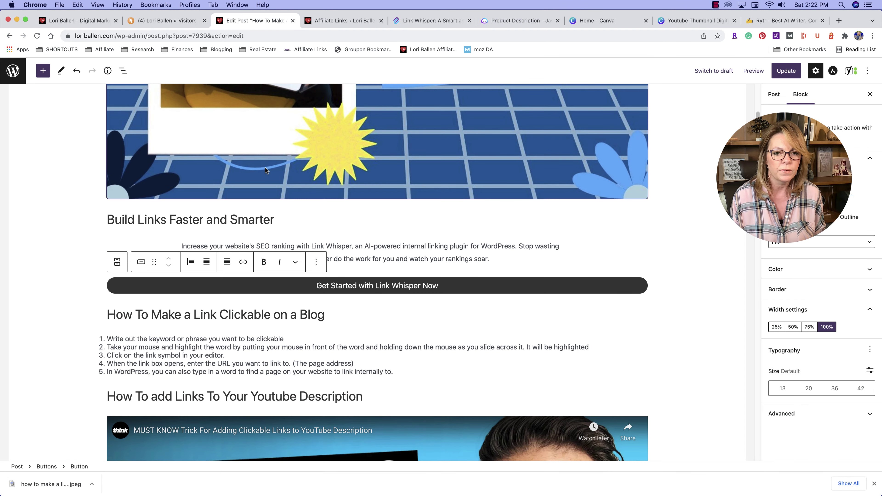
click(243, 264)
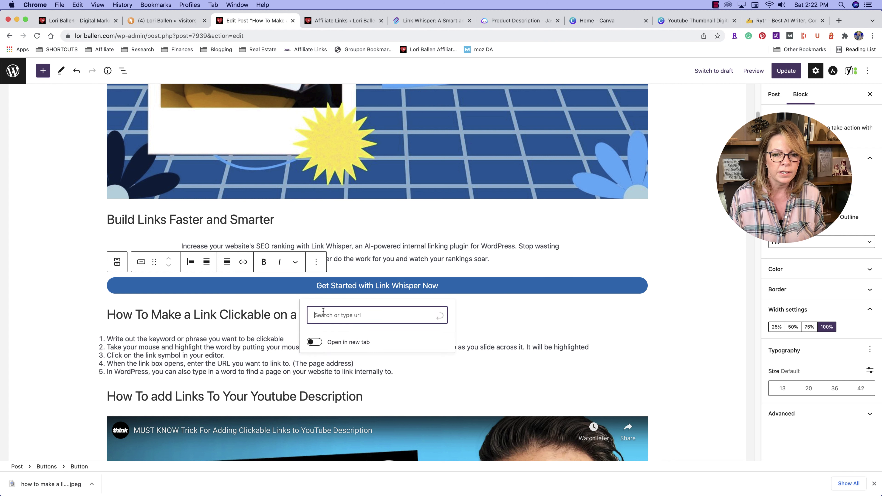
key(super+v)
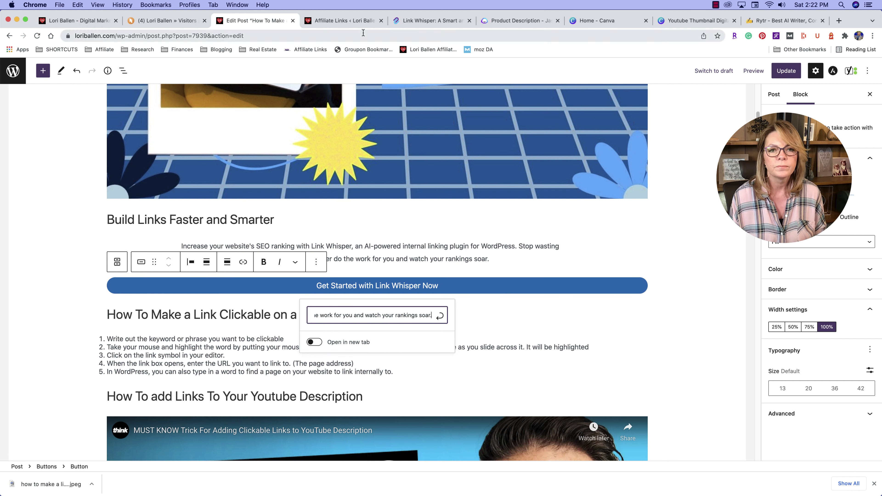
click(357, 22)
click(688, 155)
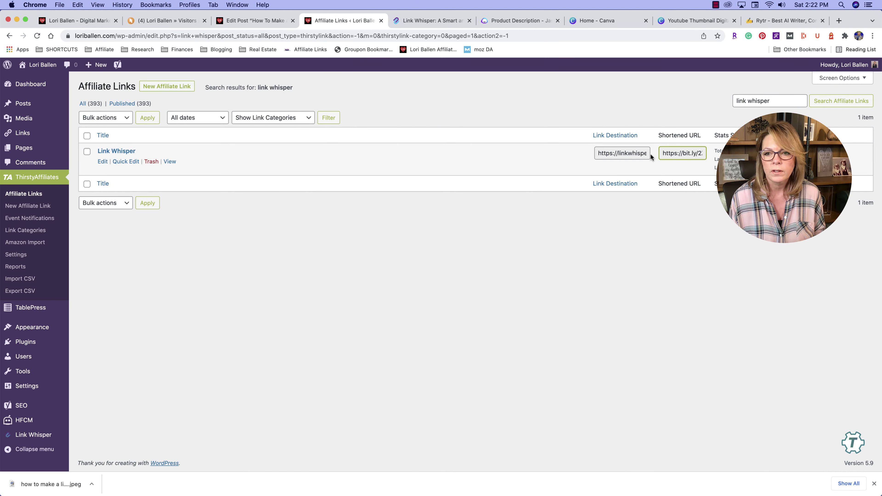
drag(661, 153, 701, 152)
key(super+c)
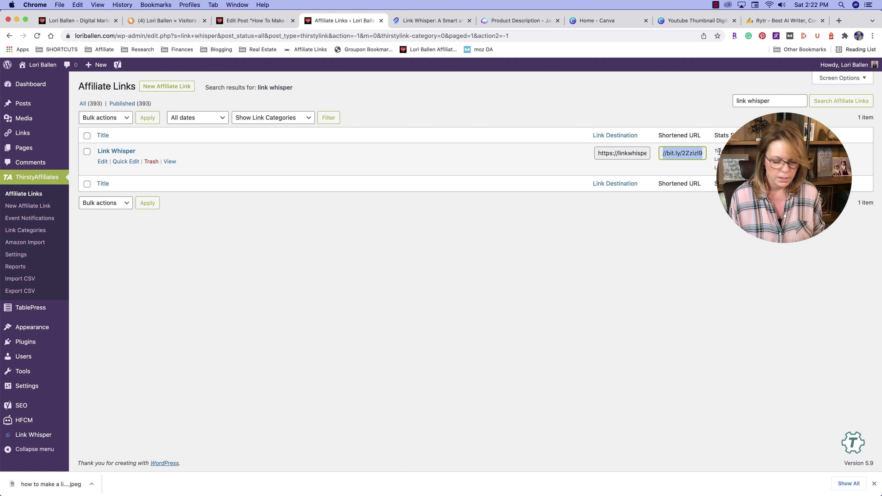
click(252, 21)
click(373, 317)
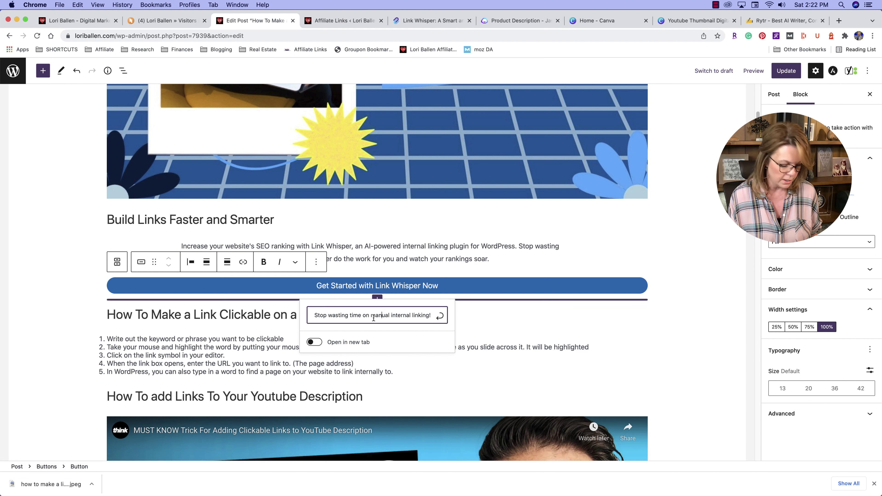
key(super+a)
key(super+v)
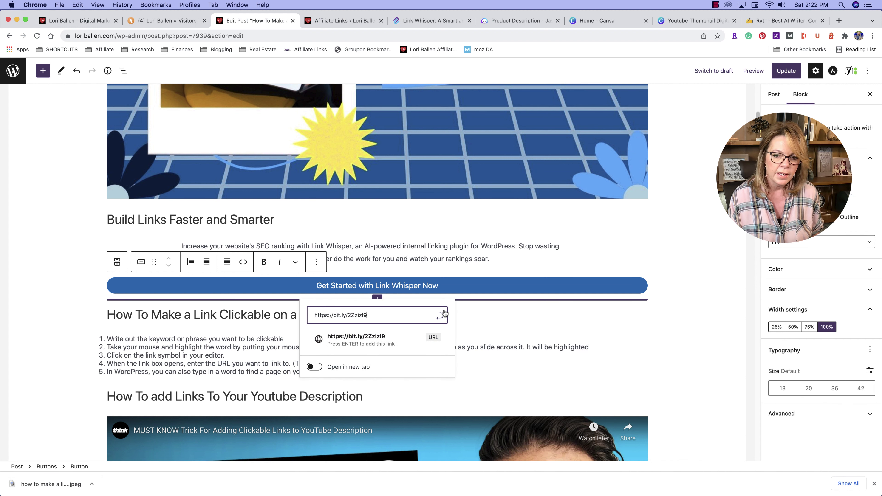
key(Return)
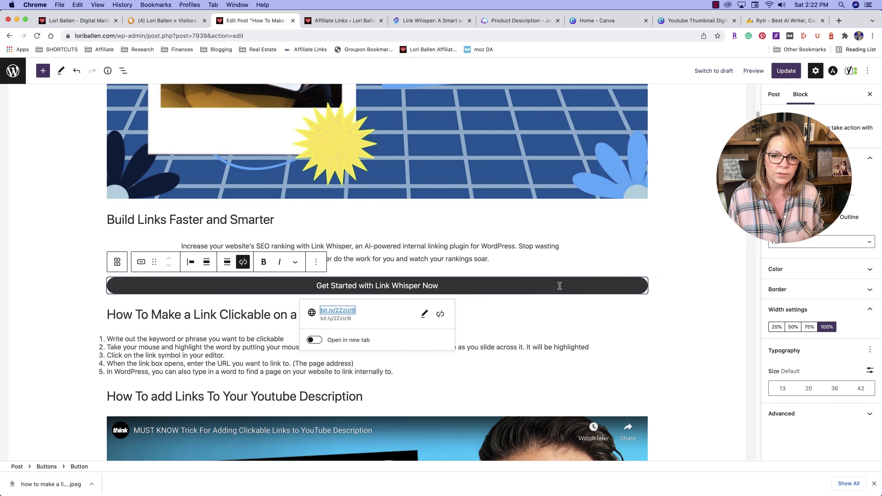
Close the button's link preview by clicking the paragraph above it
click(560, 266)
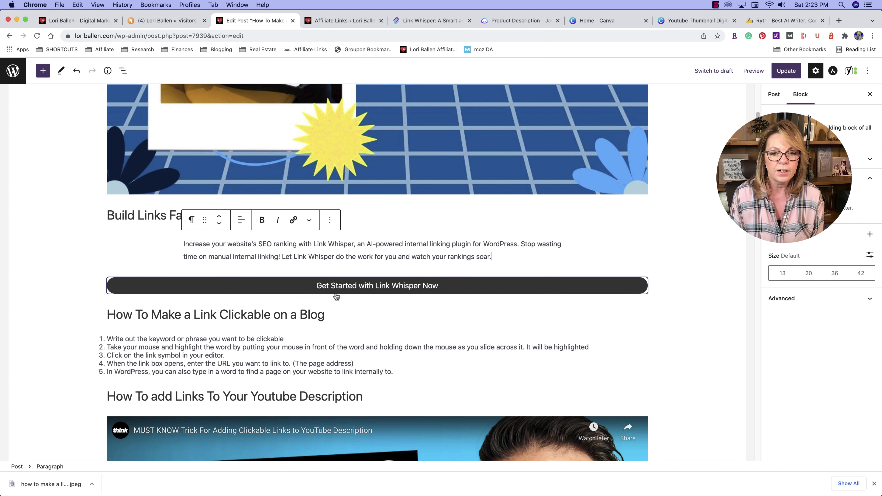
Remove the button's existing link and re-link it to the pasted bit.ly address
click(337, 287)
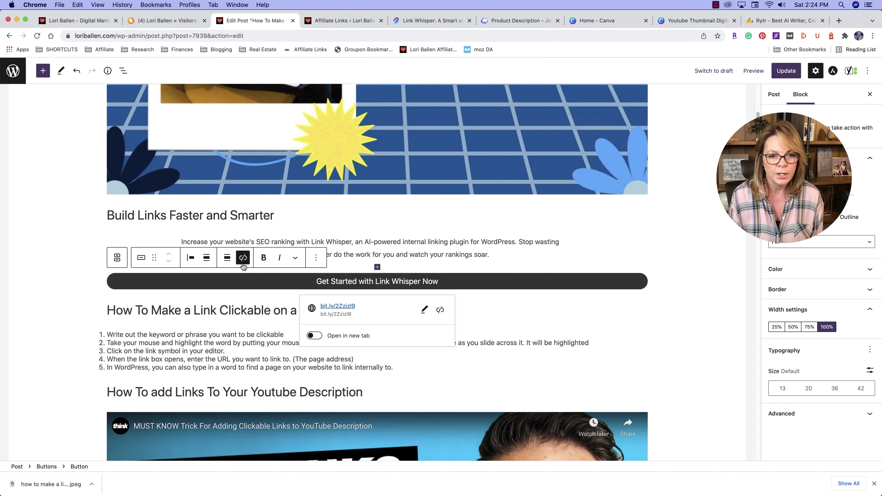
key(super+shift+k)
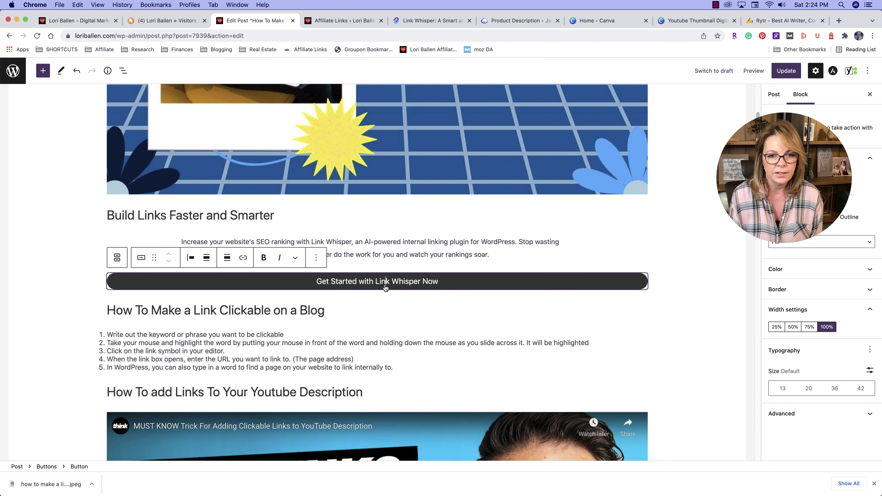
click(243, 260)
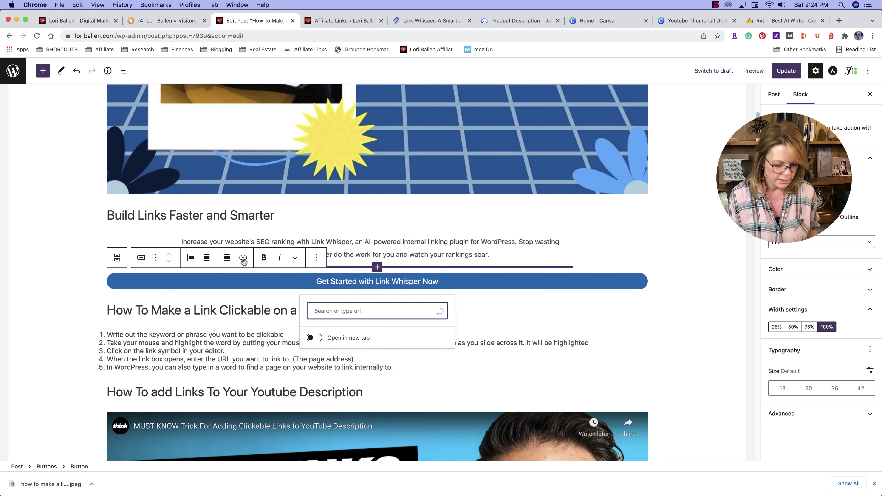
key(super+v)
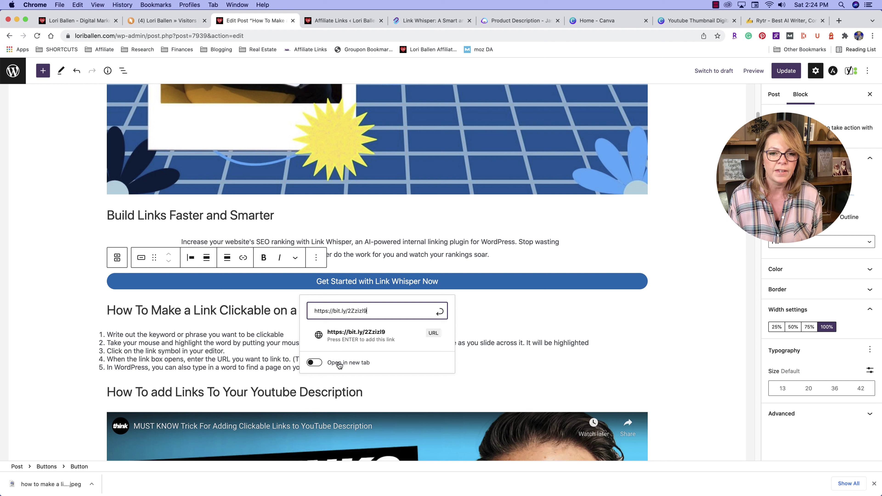
key(Return)
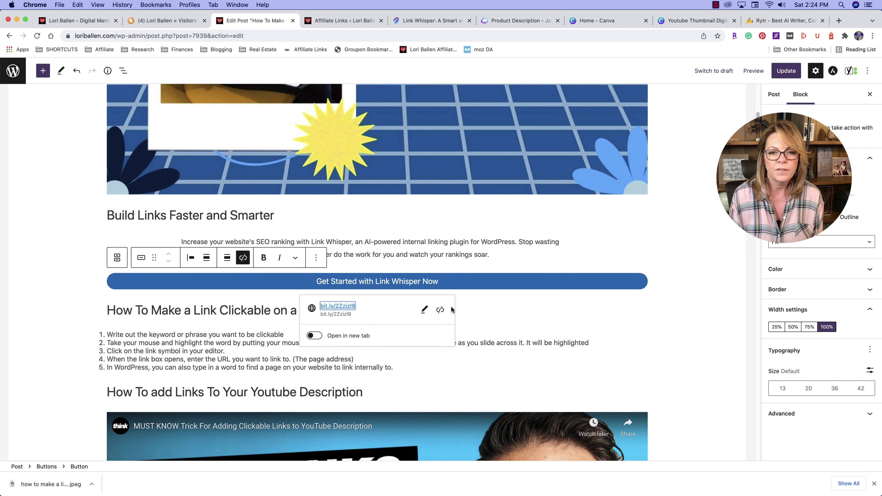
click(731, 270)
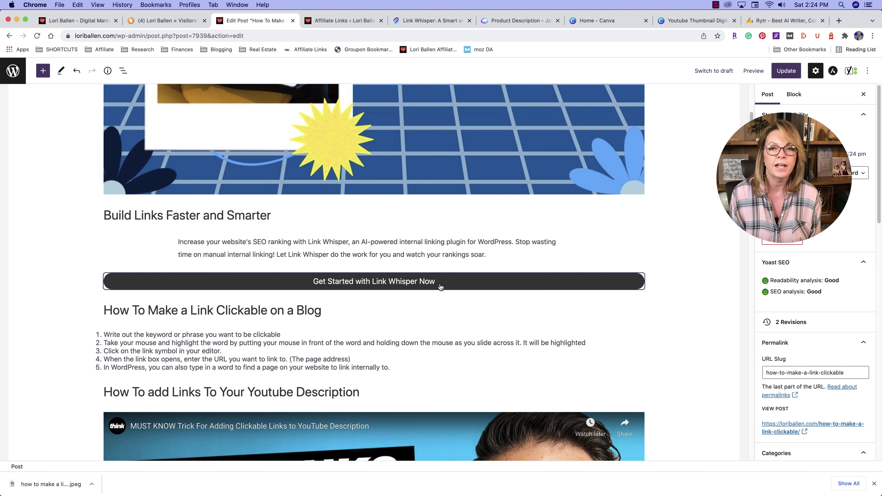
scroll(382, 290, up, 2)
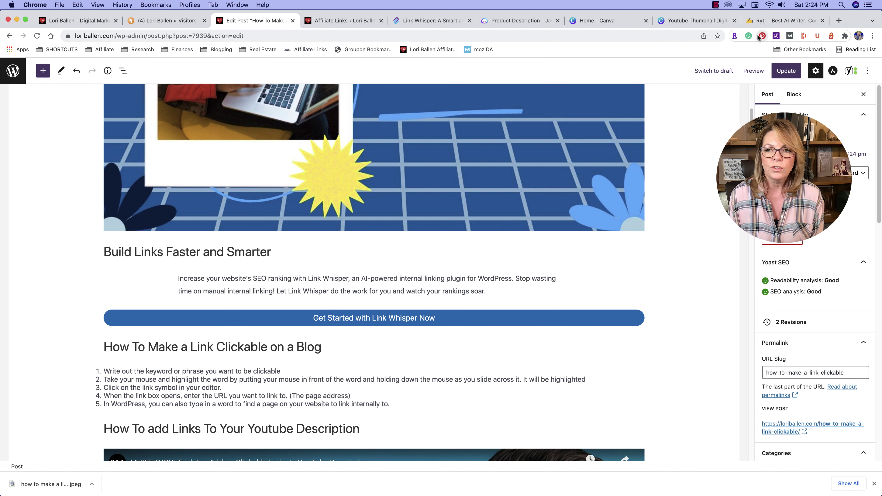
Preview the post in a new tab, scroll to the Link Whisper paragraph, then return to editing
click(757, 68)
click(675, 152)
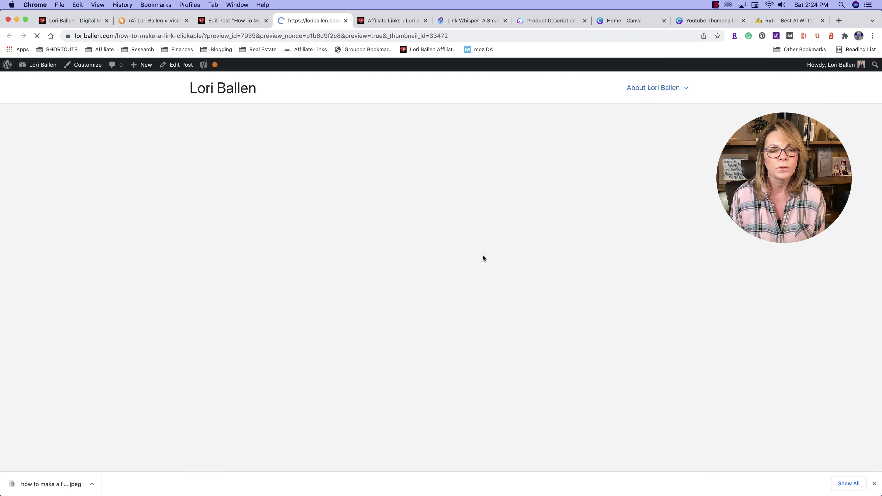
scroll(328, 241, down, 10)
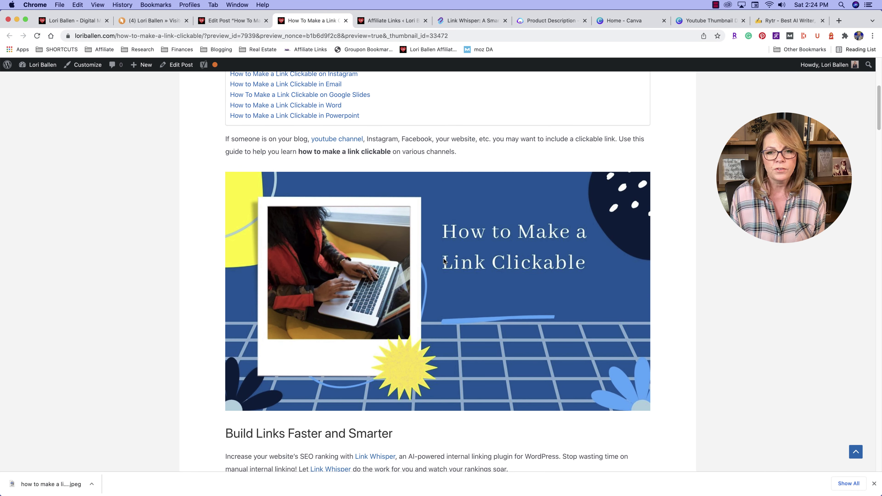
scroll(443, 258, down, 2)
scroll(459, 269, down, 7)
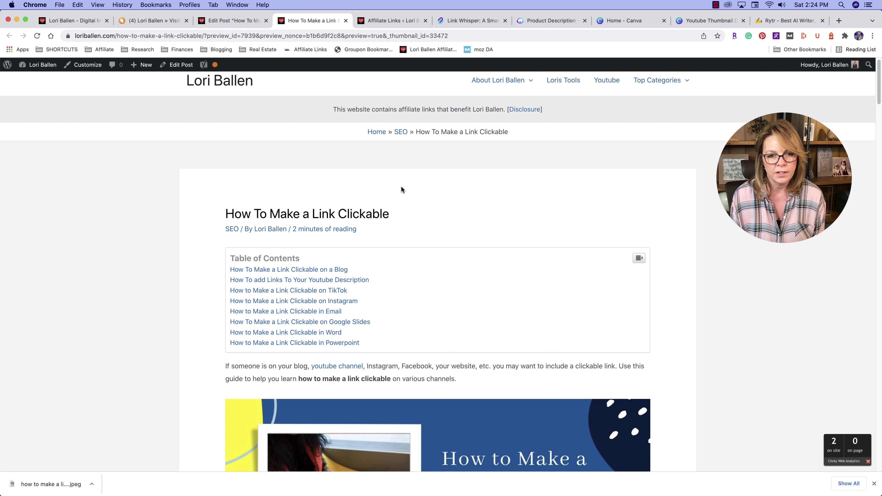
scroll(444, 271, down, 4)
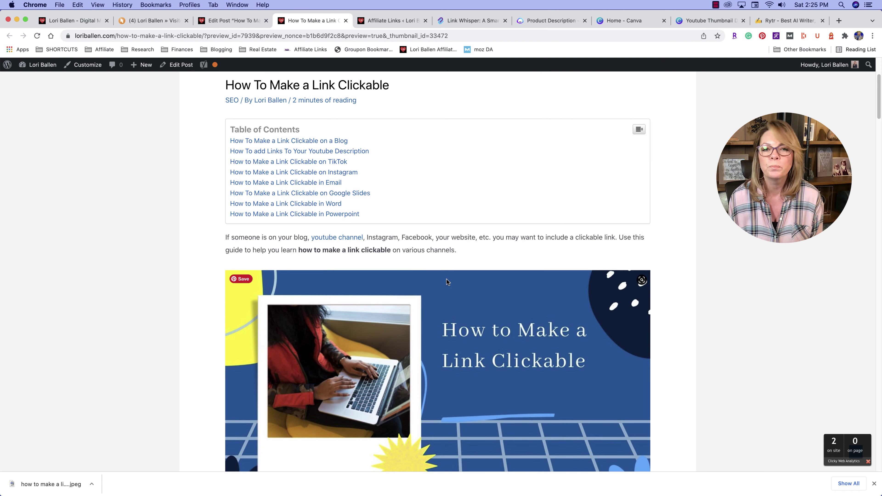
scroll(445, 276, down, 4)
scroll(306, 247, down, 10)
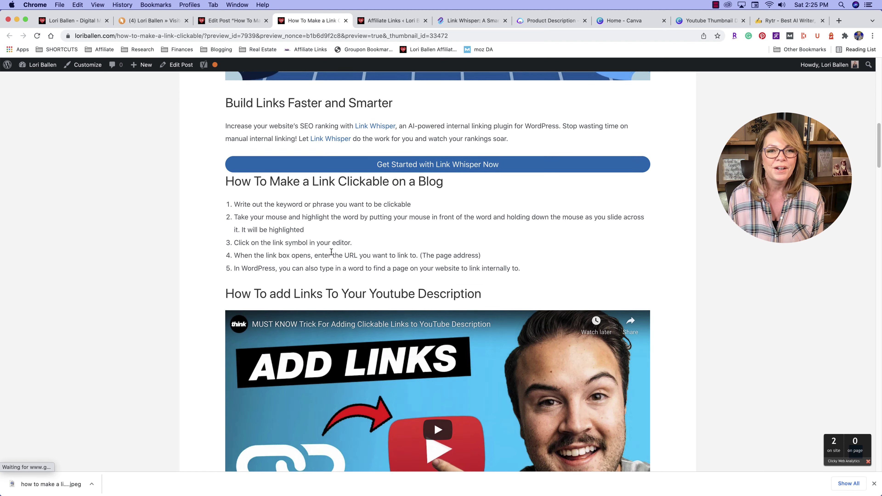
scroll(328, 252, up, 3)
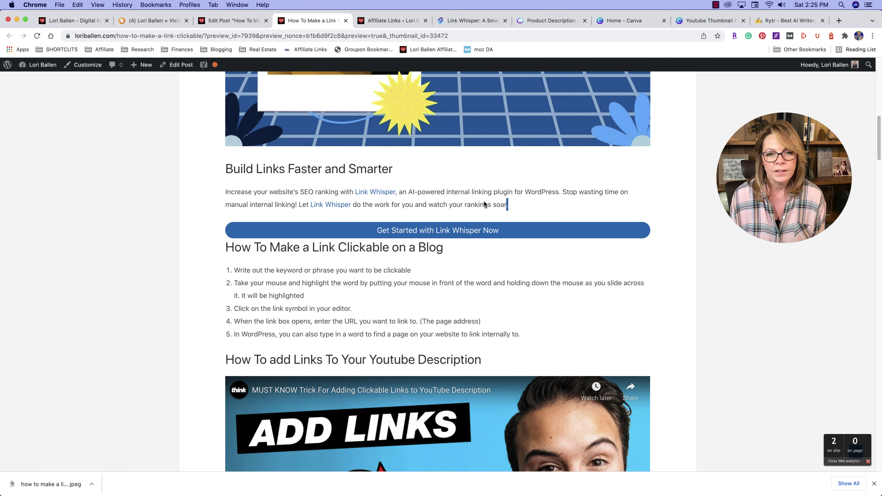
drag(507, 205, 202, 194)
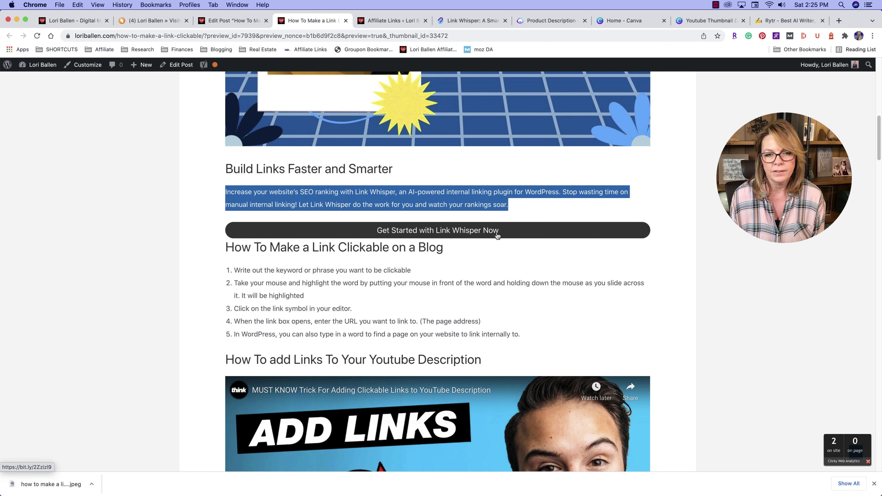
click(236, 21)
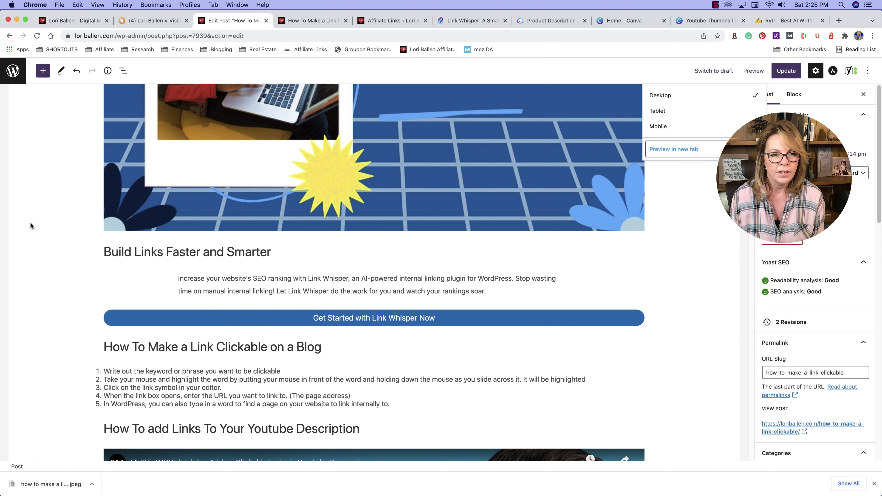
Group the 'Build Links Faster and Smarter' heading, its paragraph and the button into one block
drag(108, 251, 494, 321)
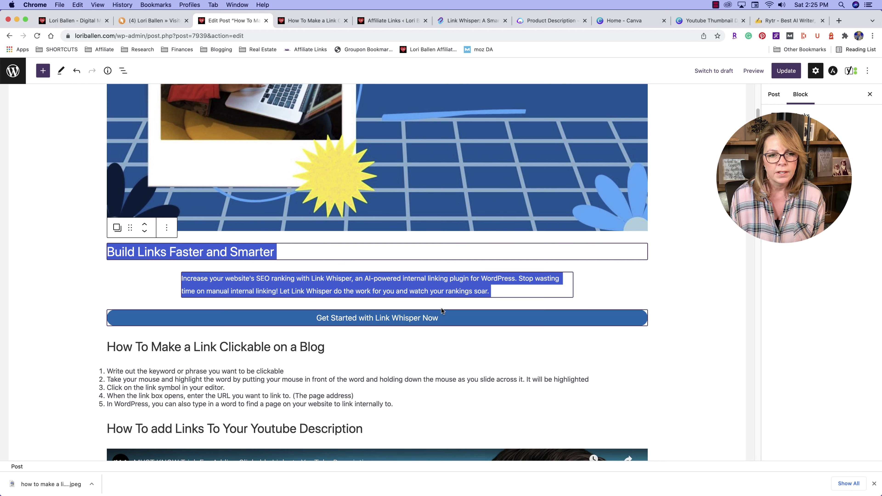
click(166, 230)
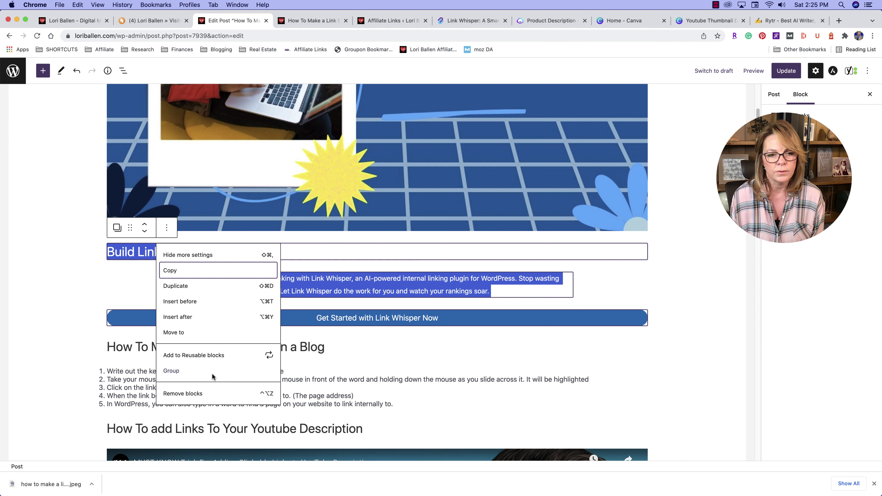
click(185, 371)
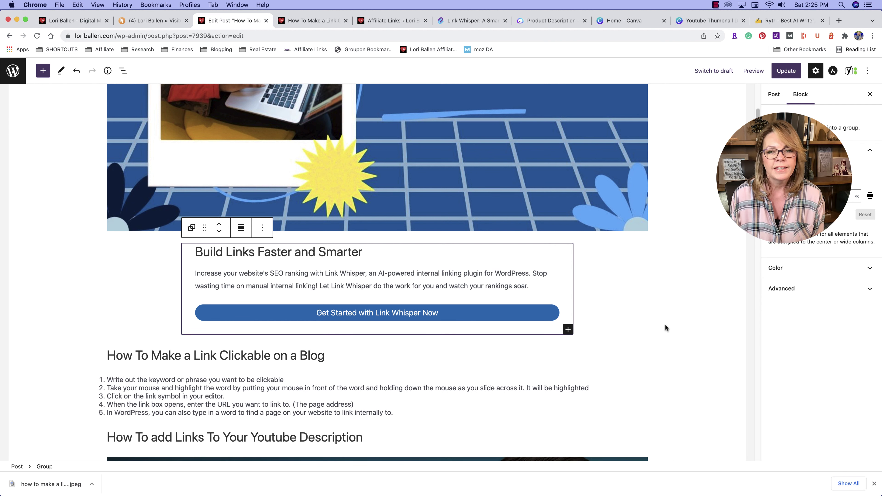
click(659, 317)
click(652, 289)
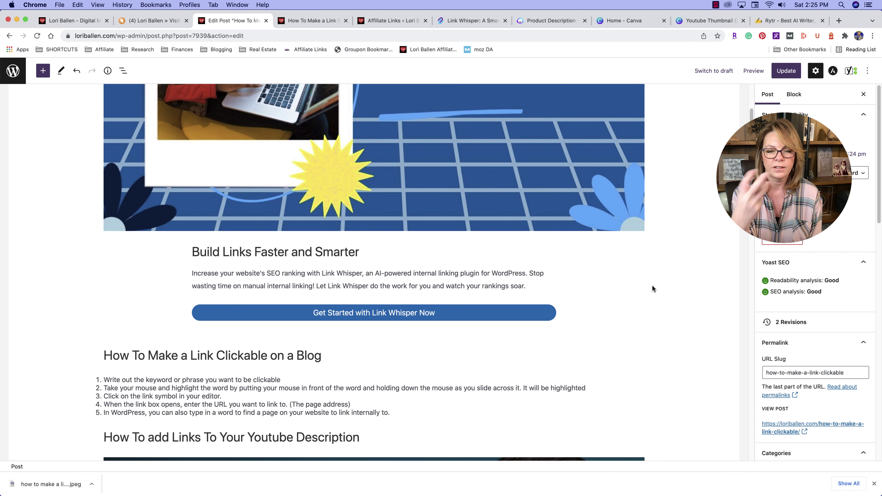
mouse_move(480, 295)
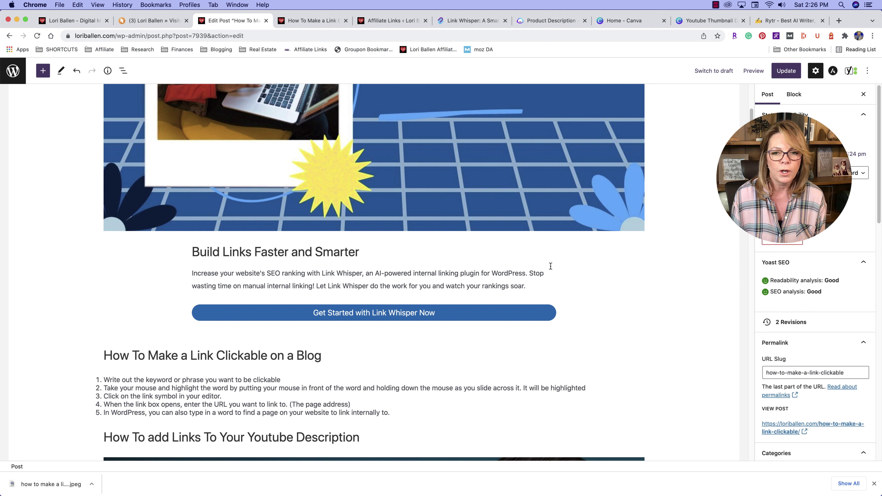
Save the group as a reusable block named 'Link Whisper call to action'
click(559, 270)
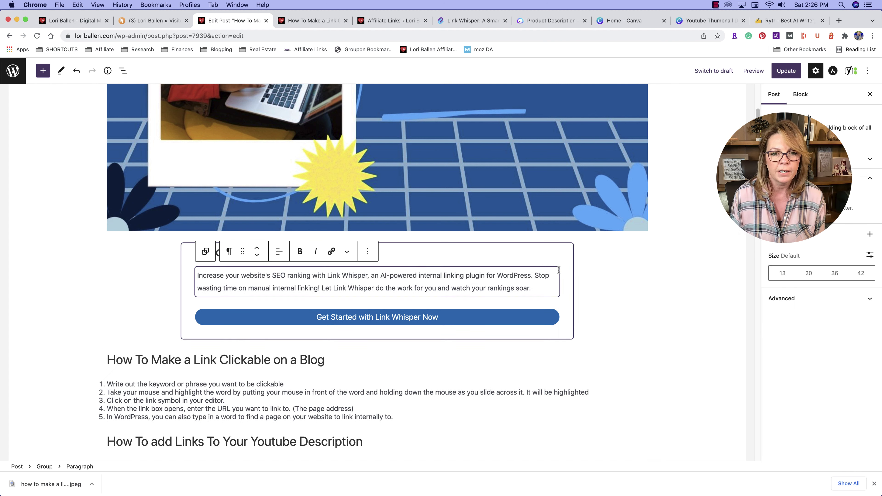
click(367, 251)
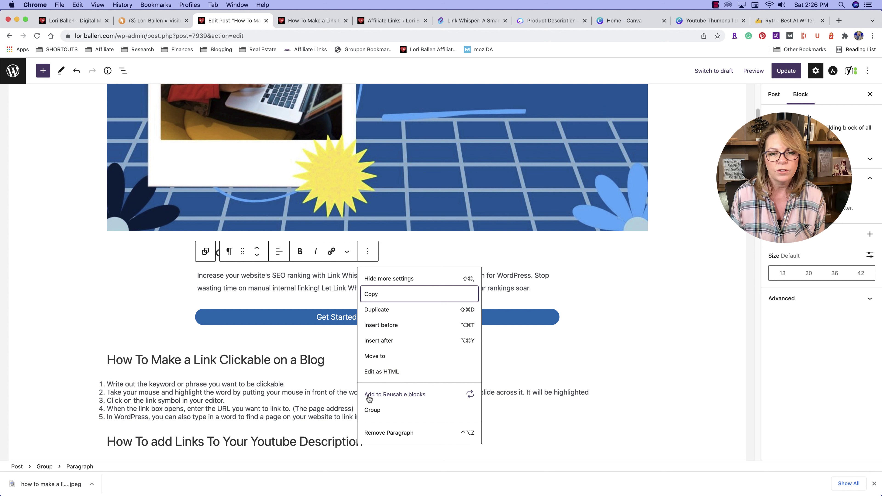
click(398, 397)
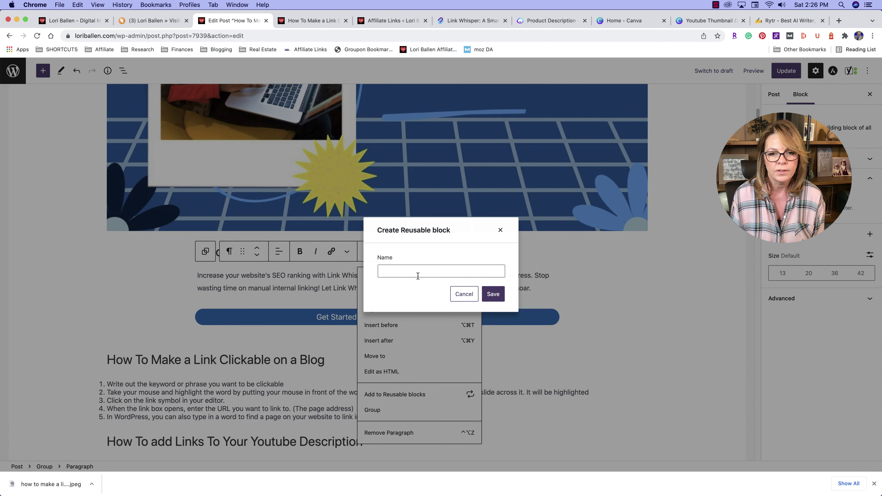
text(Link Whsi)
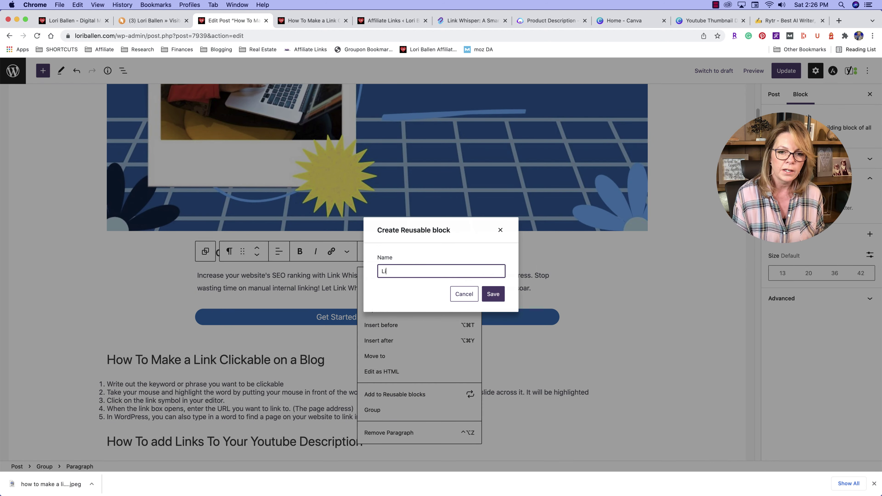
key(BackSpace)
text(isper call to action)
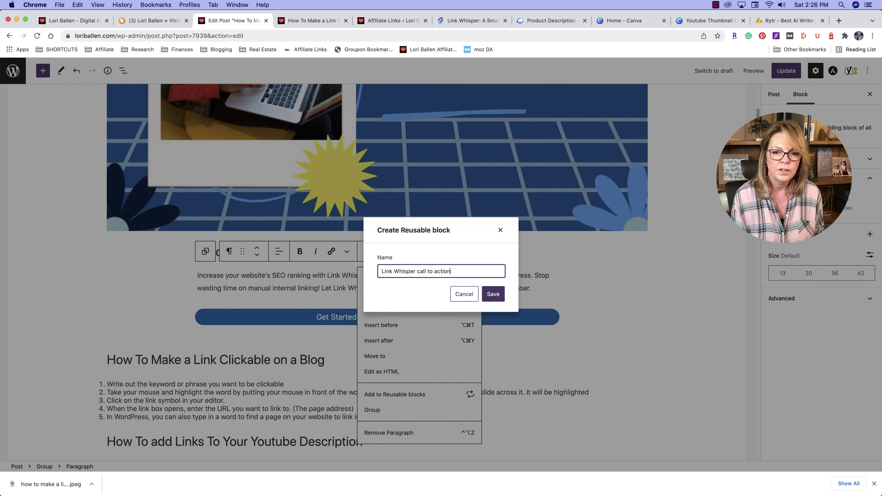
click(493, 294)
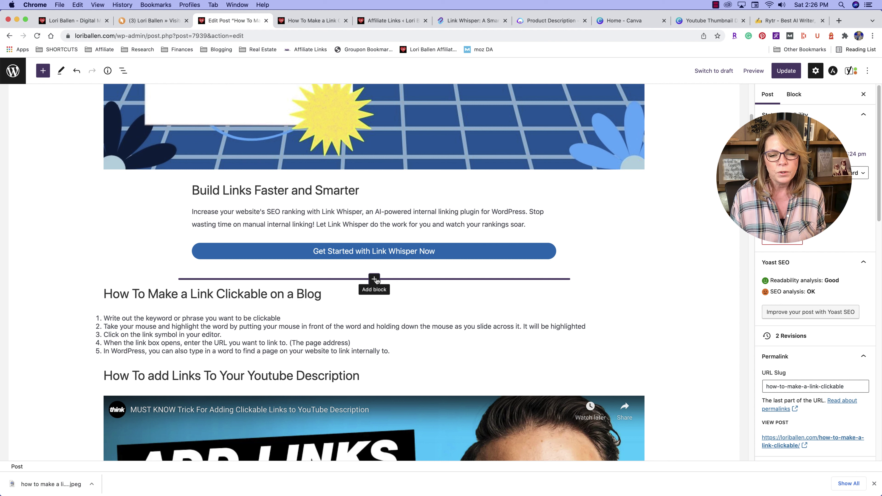
Insert a spacer below the button, then delete it as misplaced
click(374, 279)
text(spa)
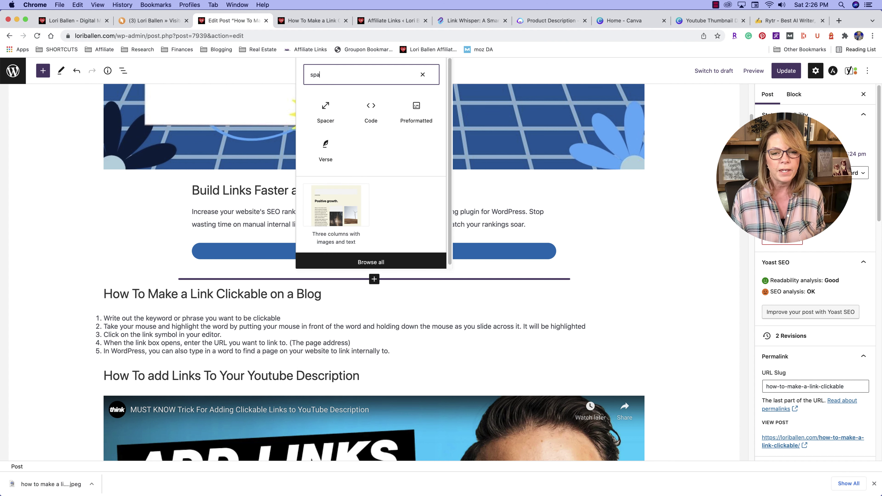
click(326, 112)
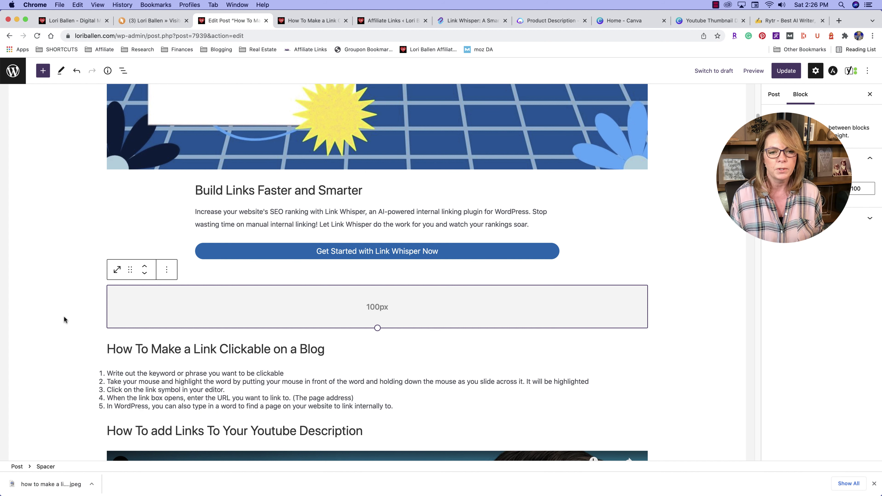
click(167, 270)
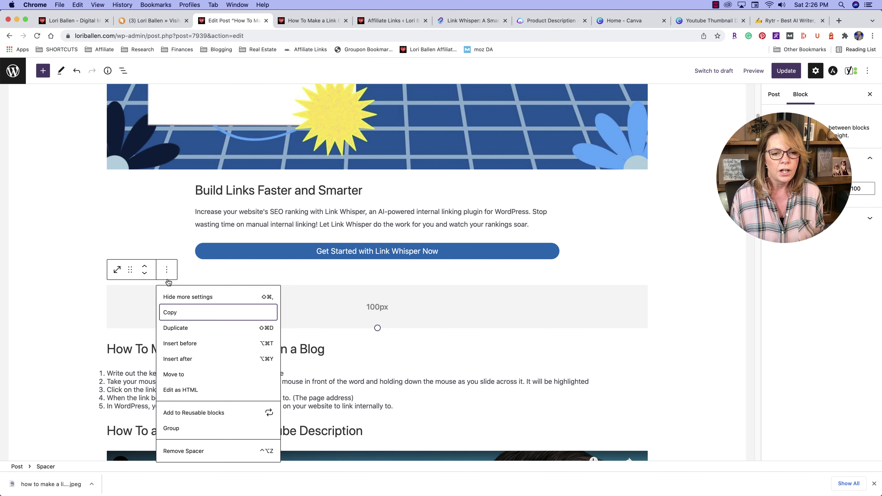
click(183, 450)
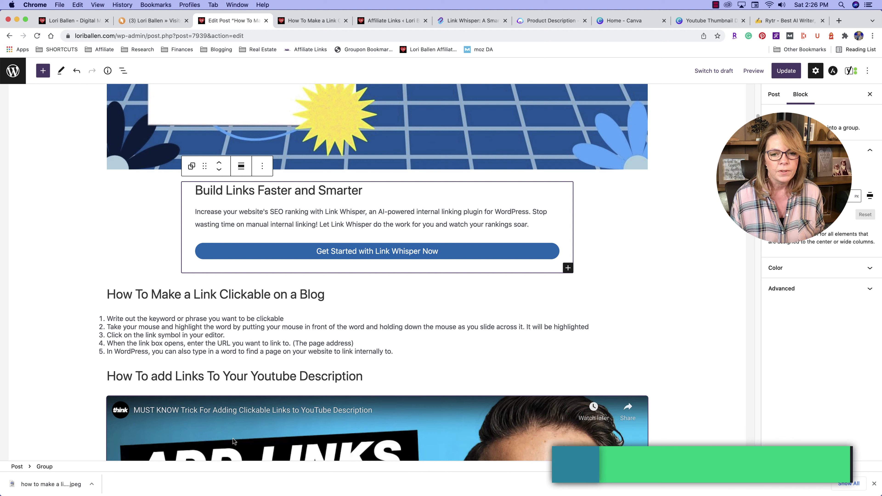
Add a spacer after the Link Whisper group and update the post
click(568, 268)
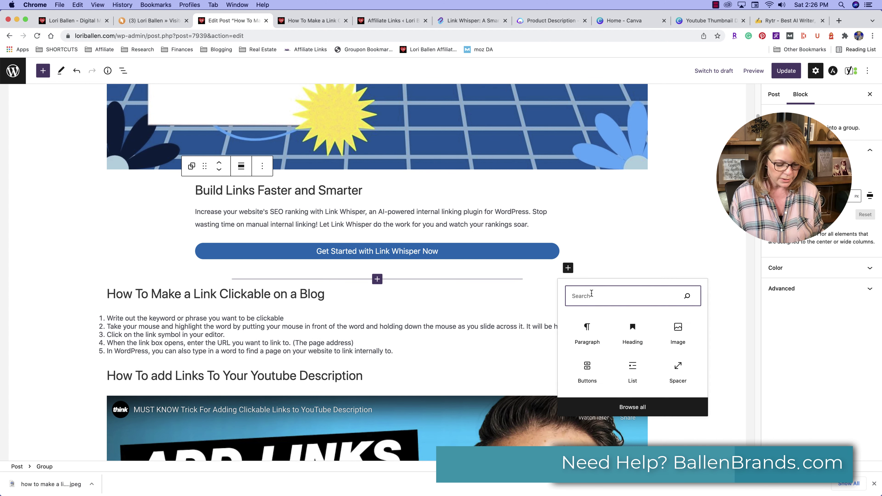
text(sp)
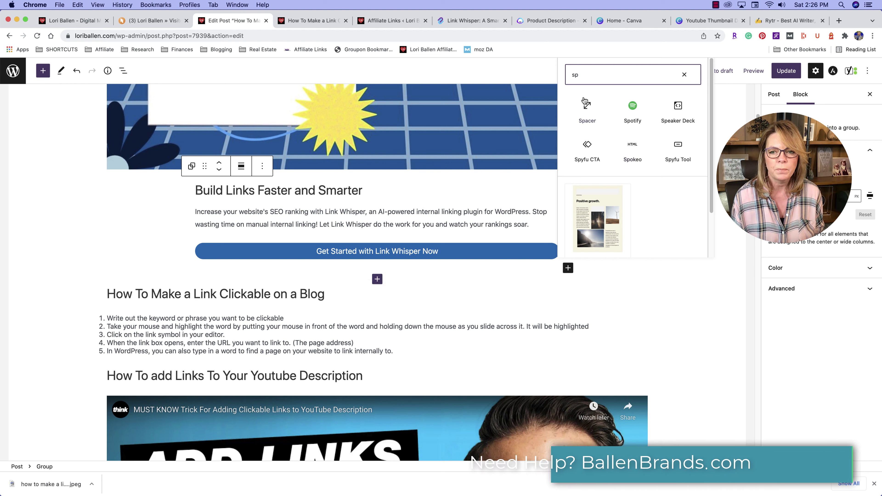
click(595, 104)
click(680, 278)
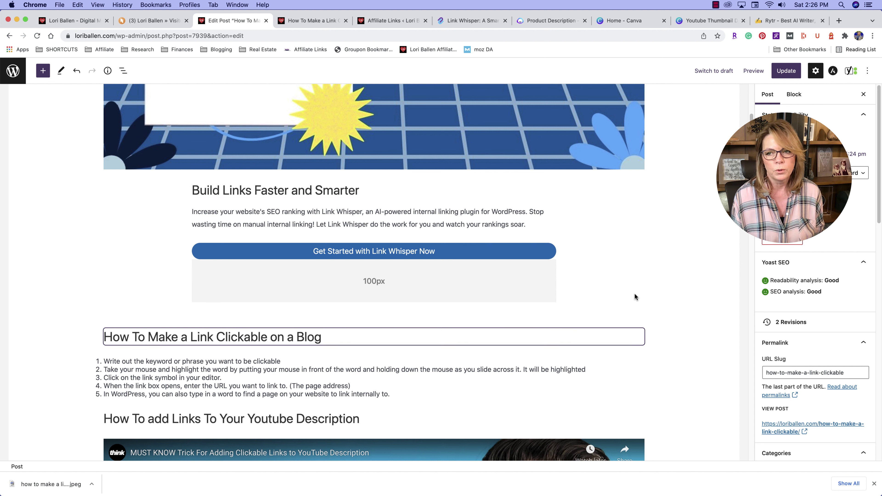
click(788, 71)
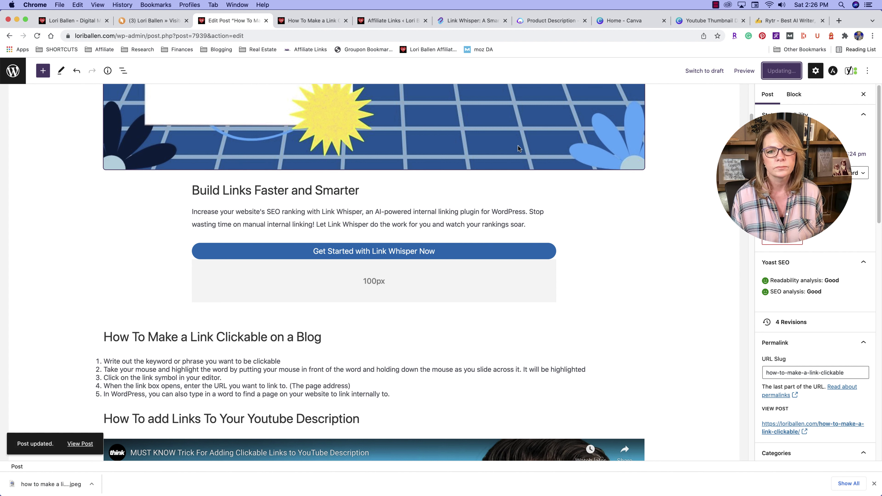
click(86, 446)
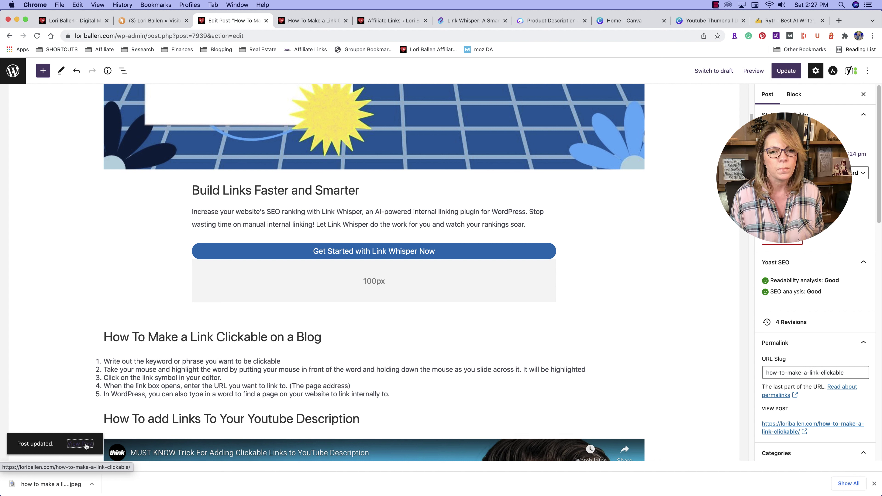
click(72, 444)
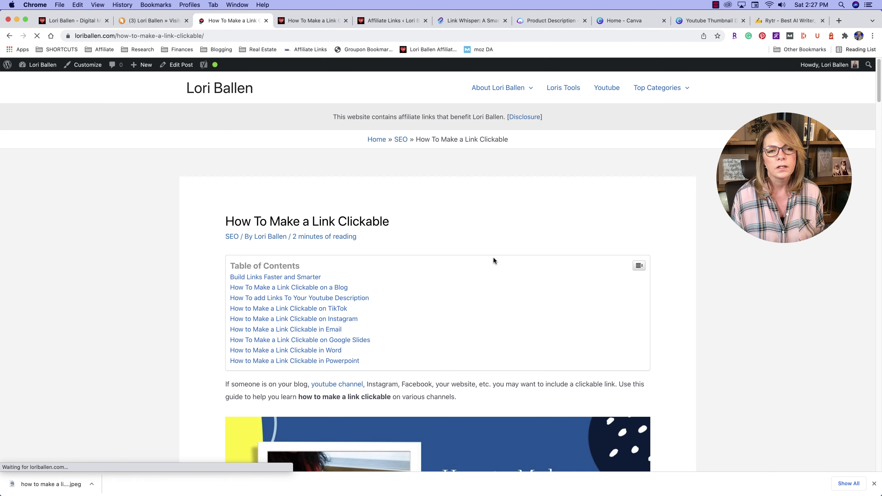
scroll(492, 256, down, 10)
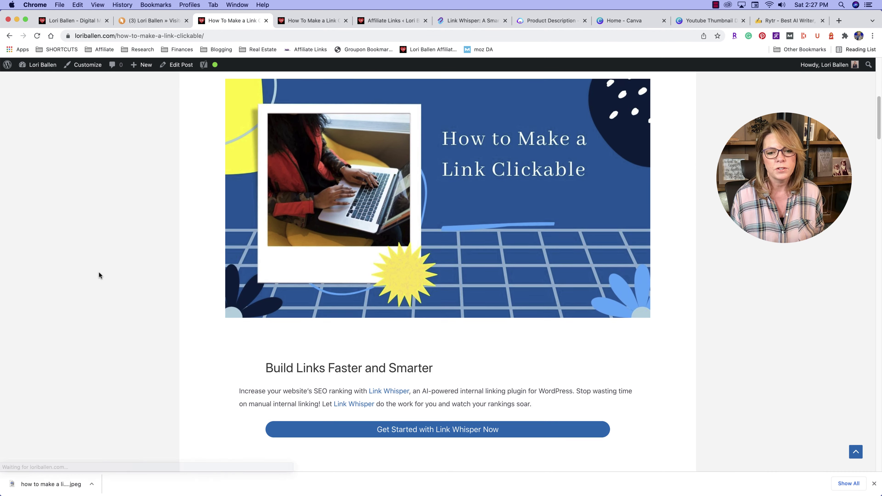
scroll(99, 273, down, 3)
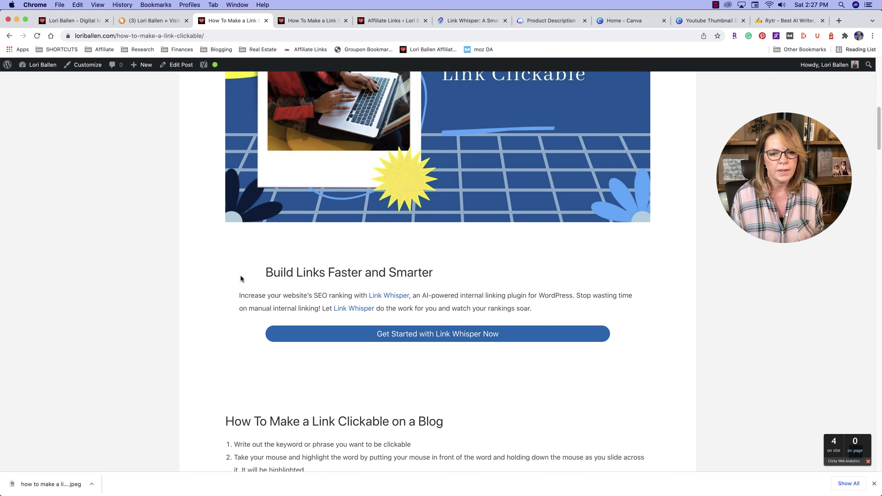
drag(436, 274, 282, 272)
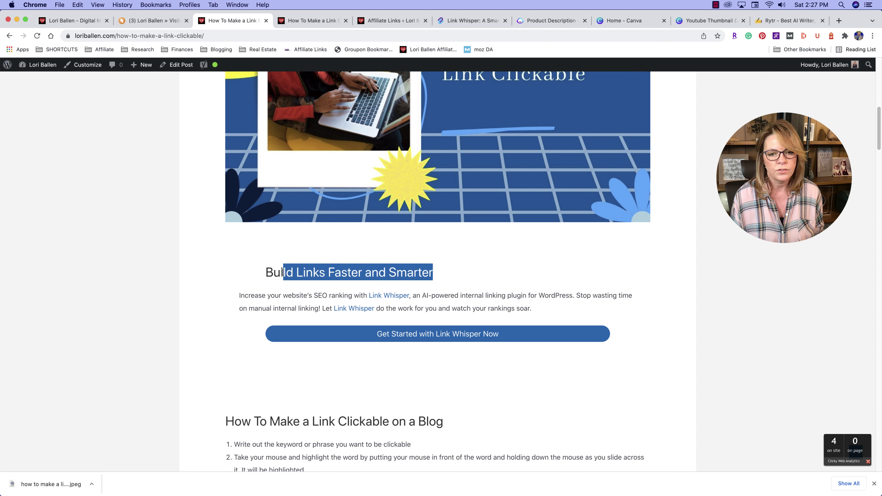
click(565, 310)
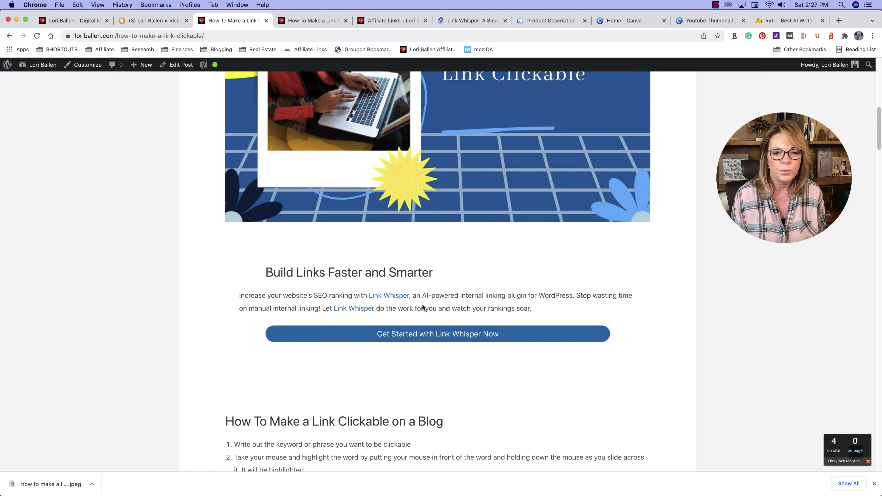
click(176, 65)
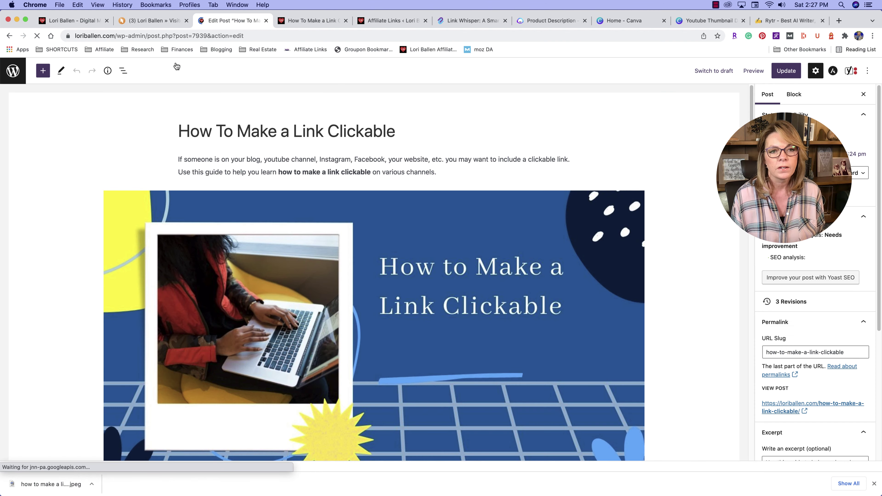
Center-align the 'Build Links Faster and Smarter' heading
scroll(312, 280, down, 10)
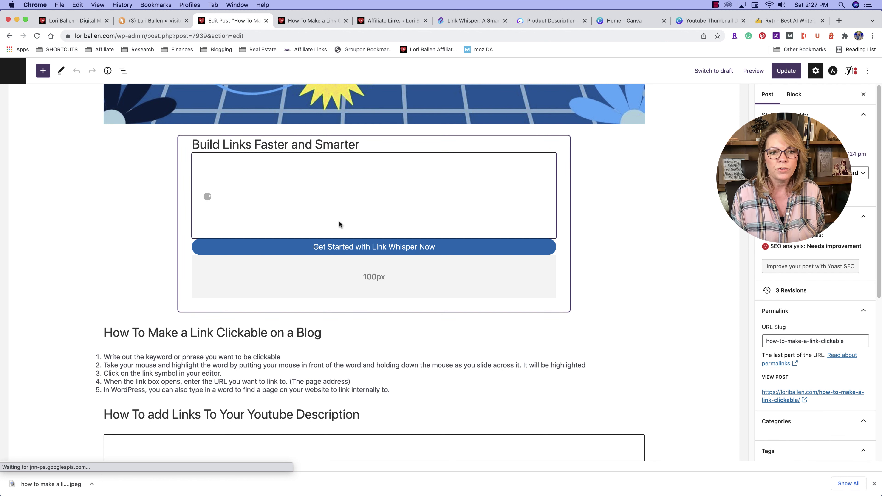
click(347, 139)
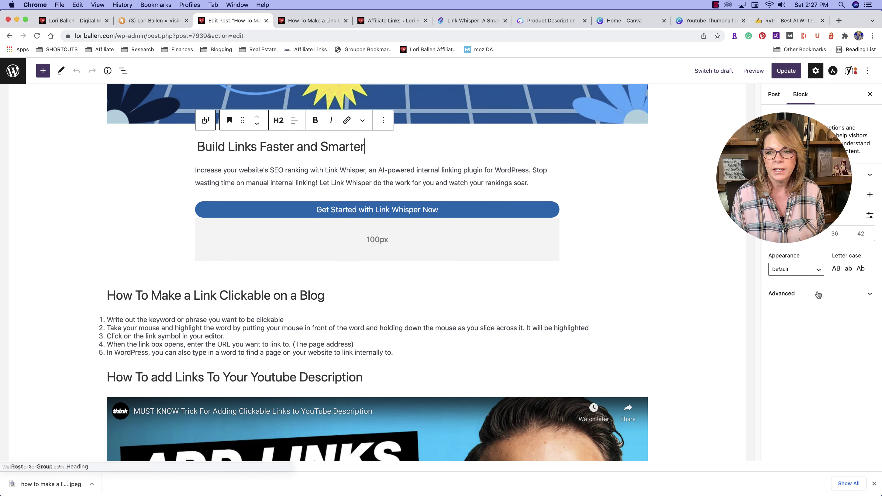
click(383, 120)
click(386, 169)
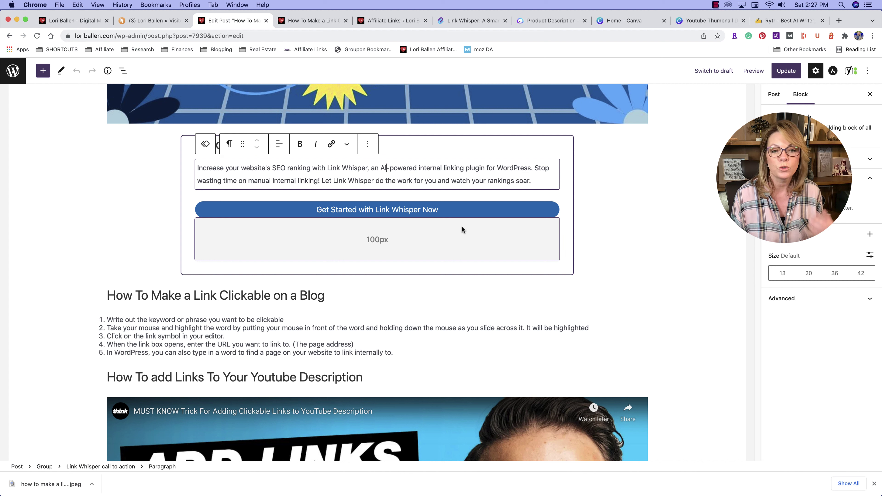
key(super+z)
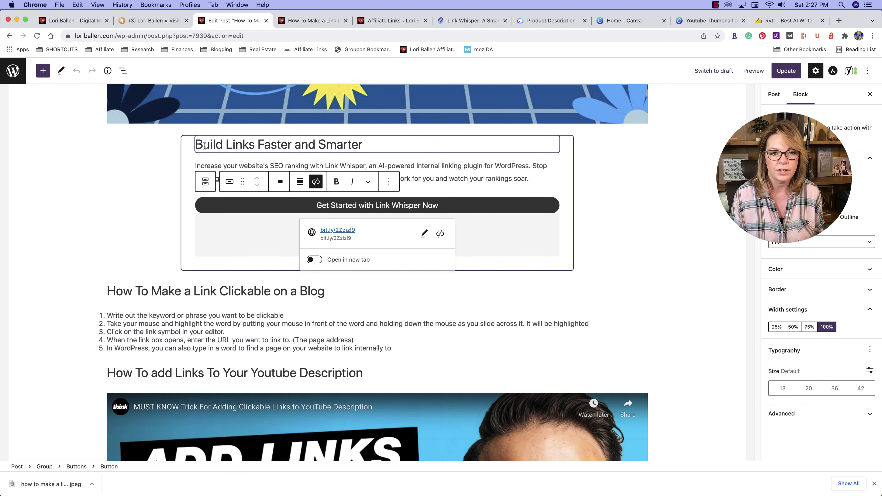
drag(198, 143, 390, 138)
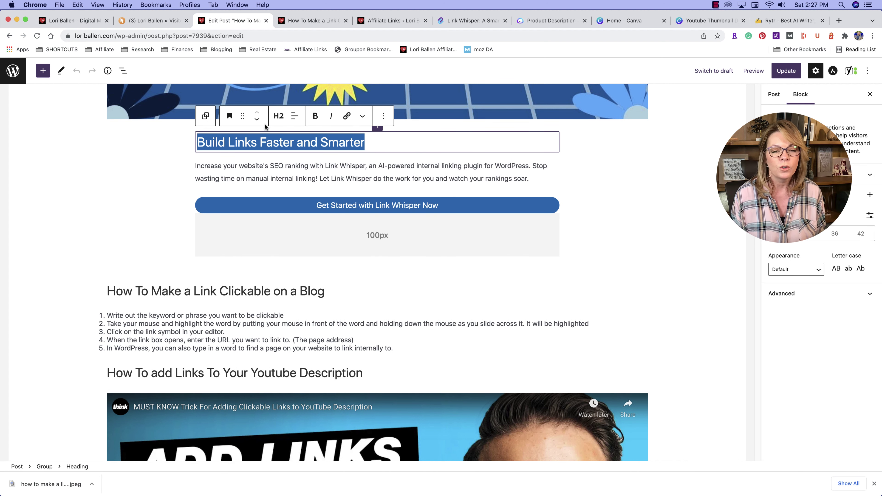
click(295, 118)
click(318, 160)
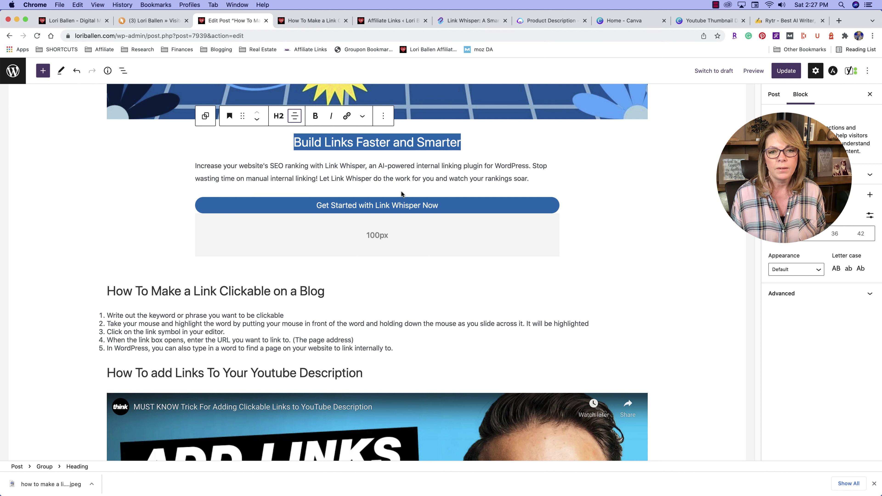
Center-align the call-to-action paragraph below the heading
click(400, 176)
click(406, 166)
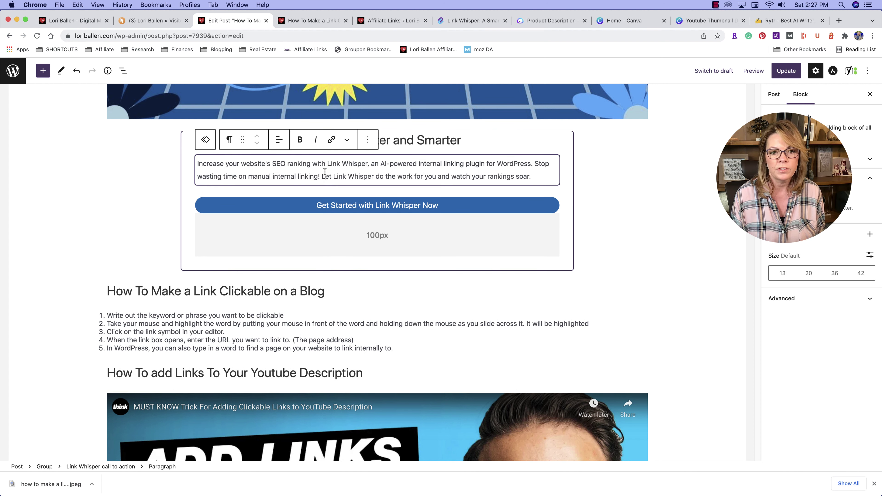
drag(197, 164, 539, 172)
click(282, 145)
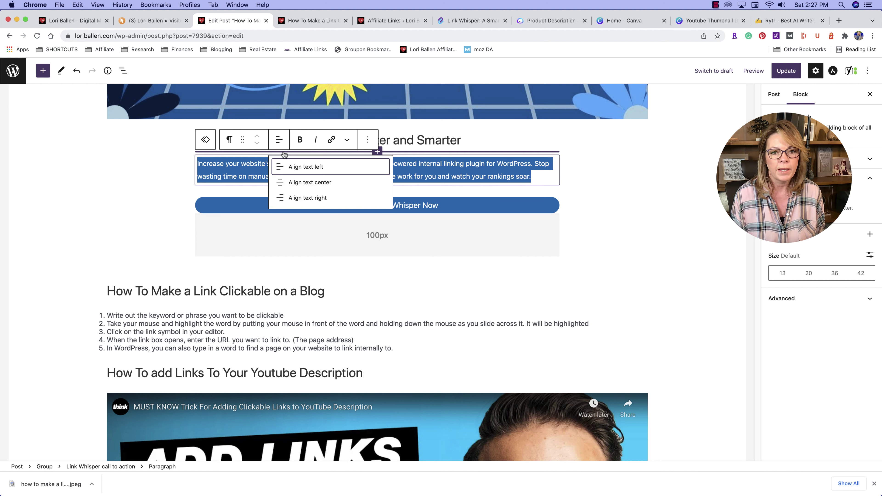
click(308, 183)
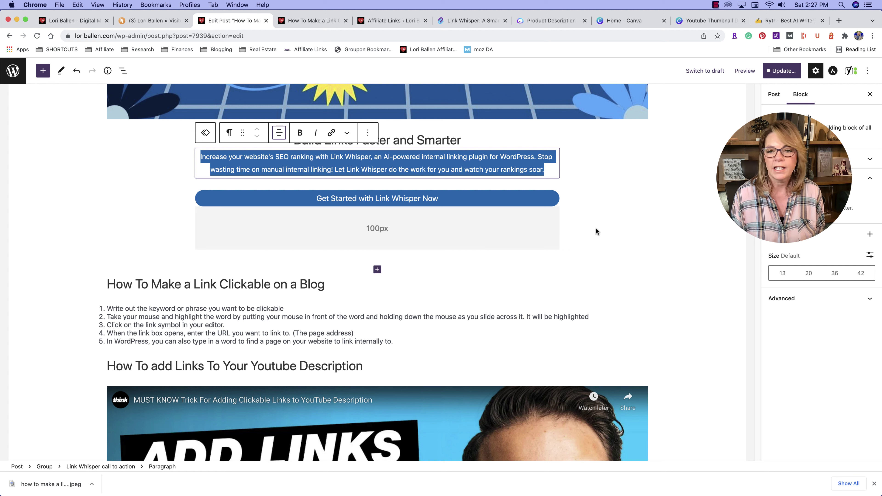
Save the post and its reusable block with Update and Save
click(617, 228)
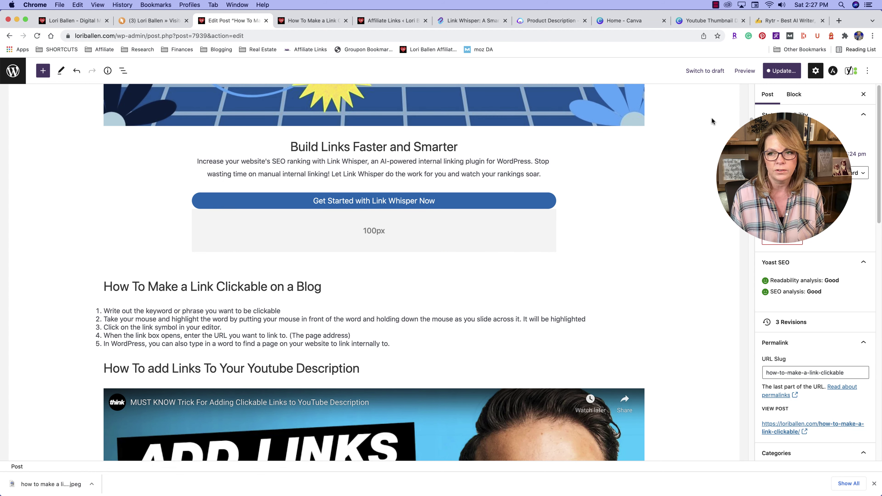
click(786, 72)
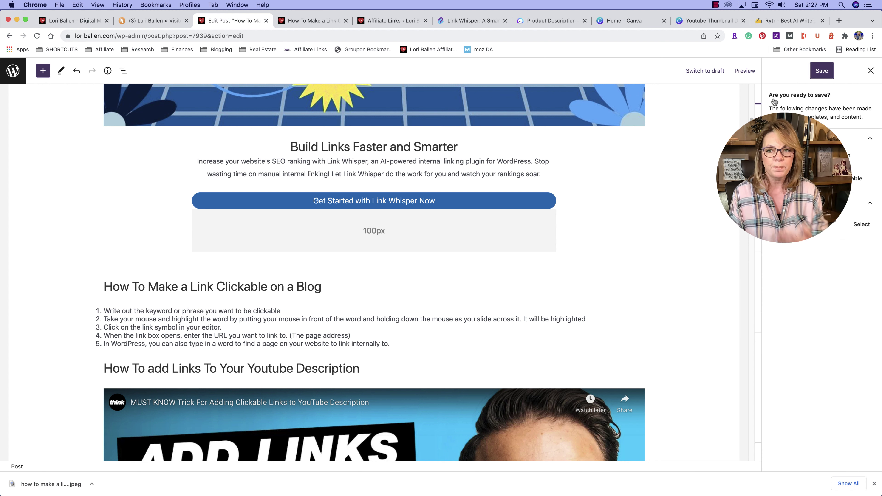
click(825, 70)
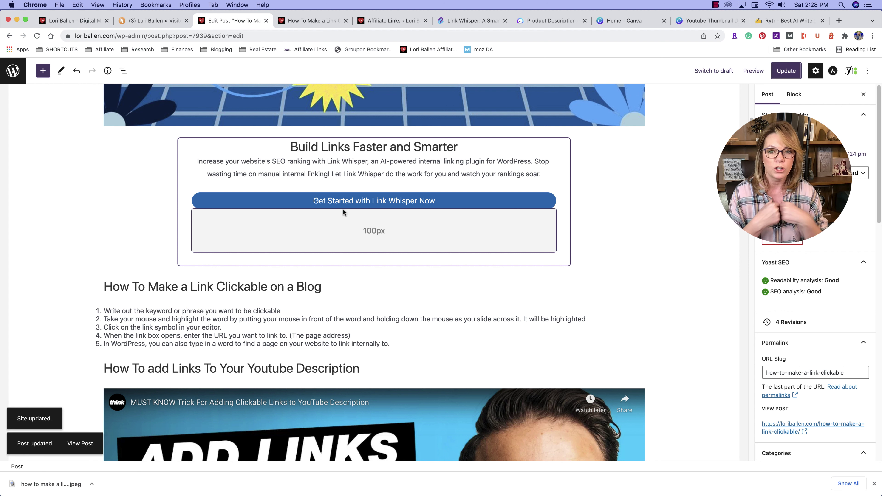
click(81, 448)
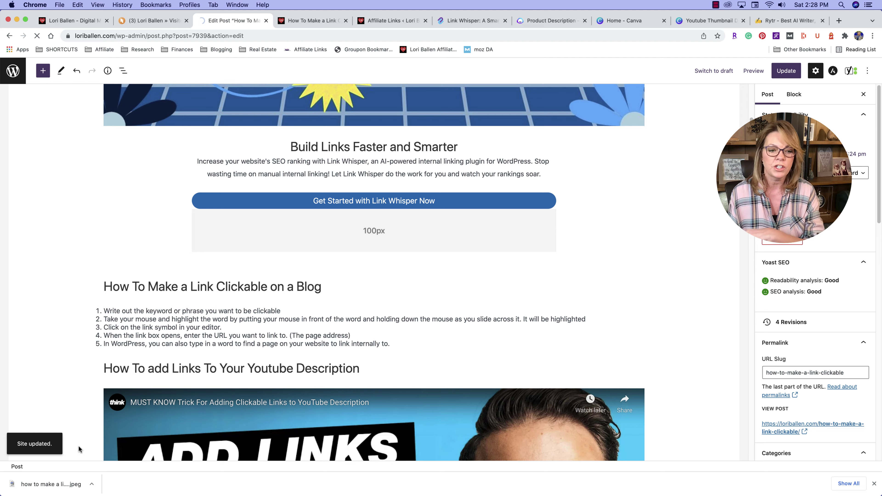
Check the centered call-to-action on the live post at narrow mobile width and full width
scroll(424, 291, down, 12)
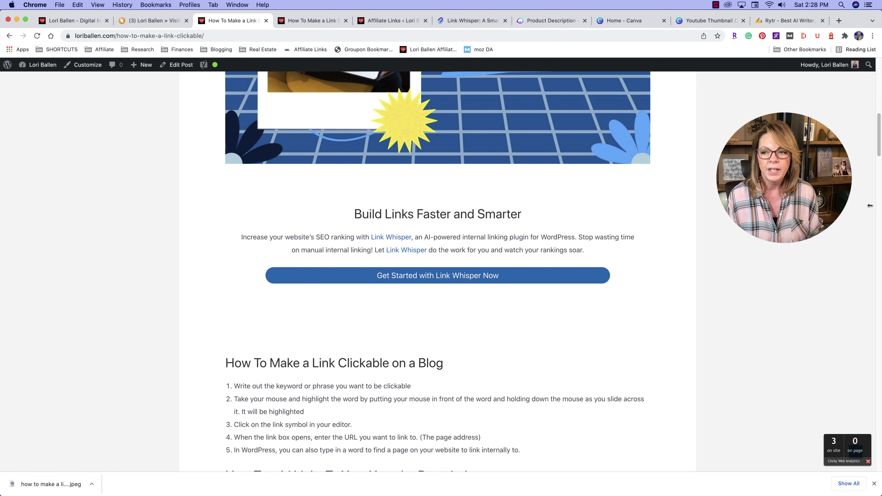
drag(879, 208, 145, 199)
scroll(145, 199, up, 8)
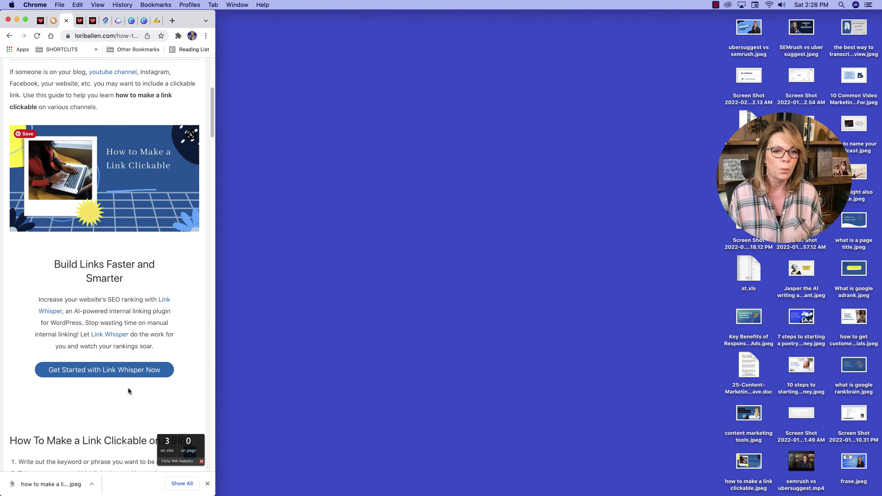
drag(216, 349, 879, 259)
scroll(651, 272, down, 15)
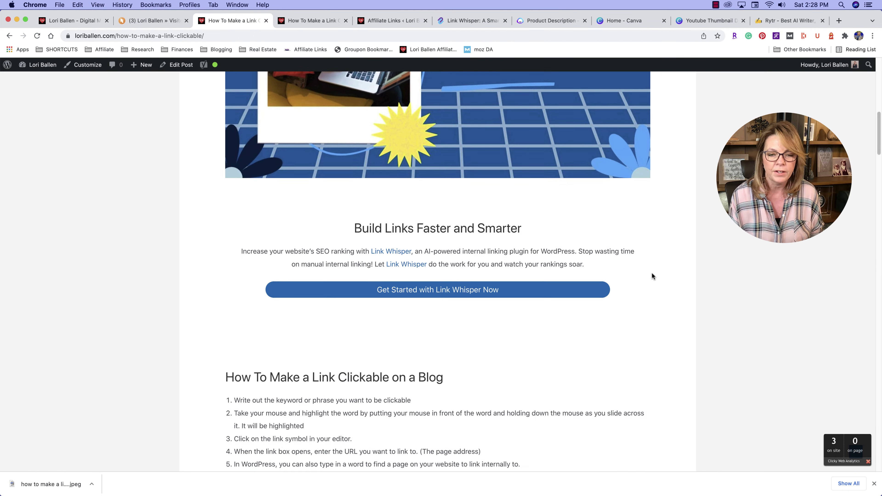
scroll(643, 300, down, 4)
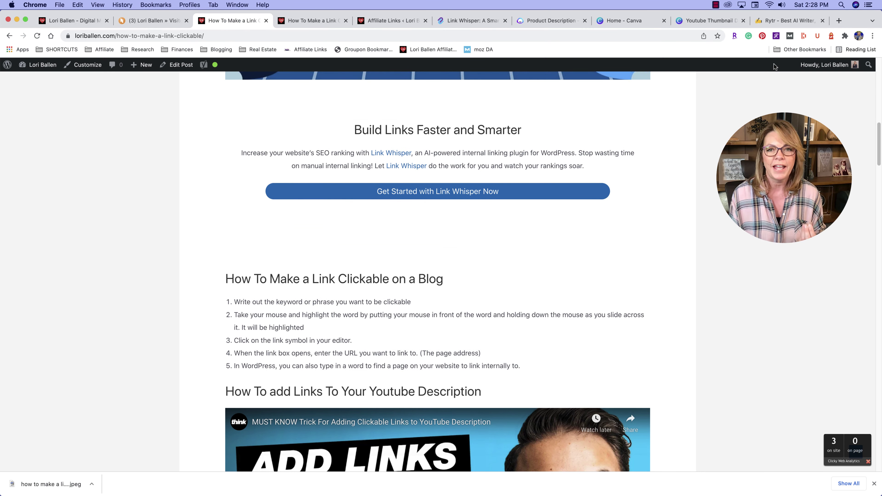
click(716, 5)
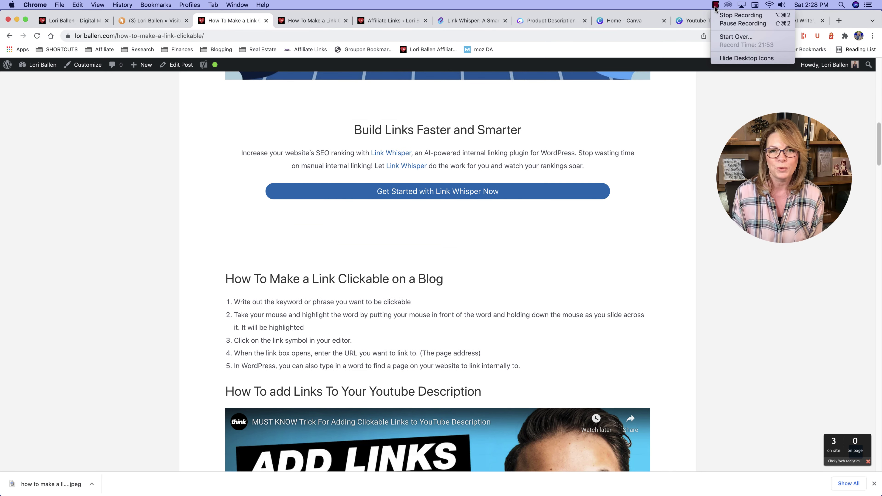